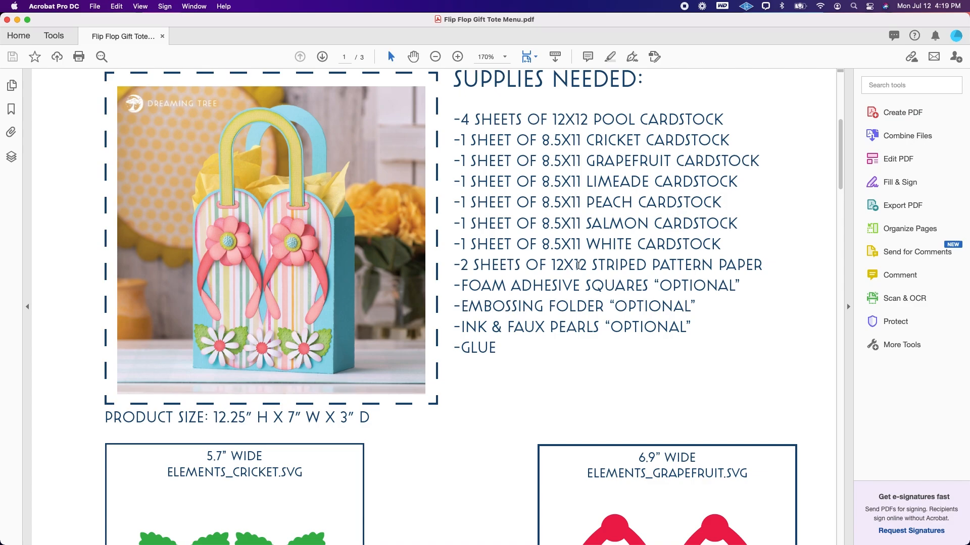
Examine the finished flip flop tote photo and the supplies list on the first page of the PDF
scroll(577, 265, "down", 3)
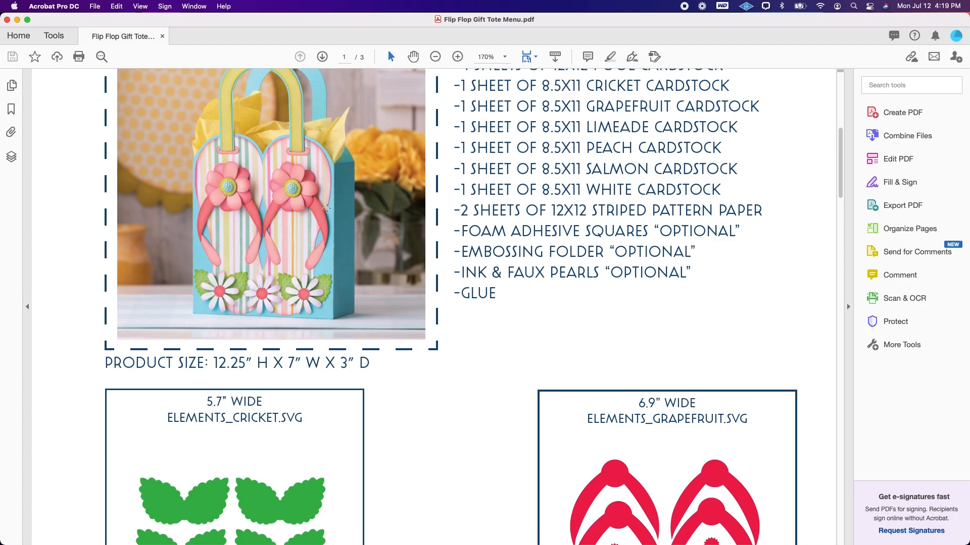
scroll(329, 208, "down", 5)
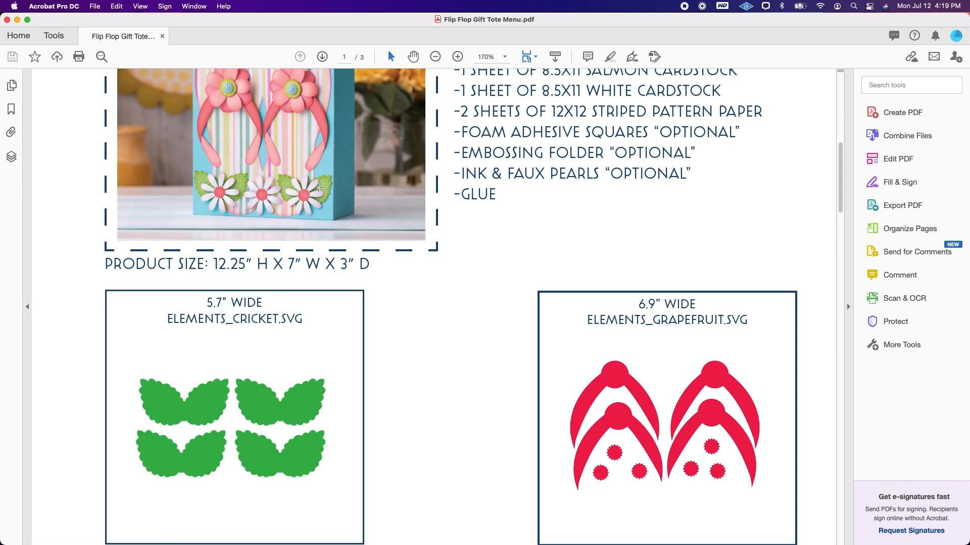
scroll(372, 173, "up", 1)
scroll(372, 174, "up", 2)
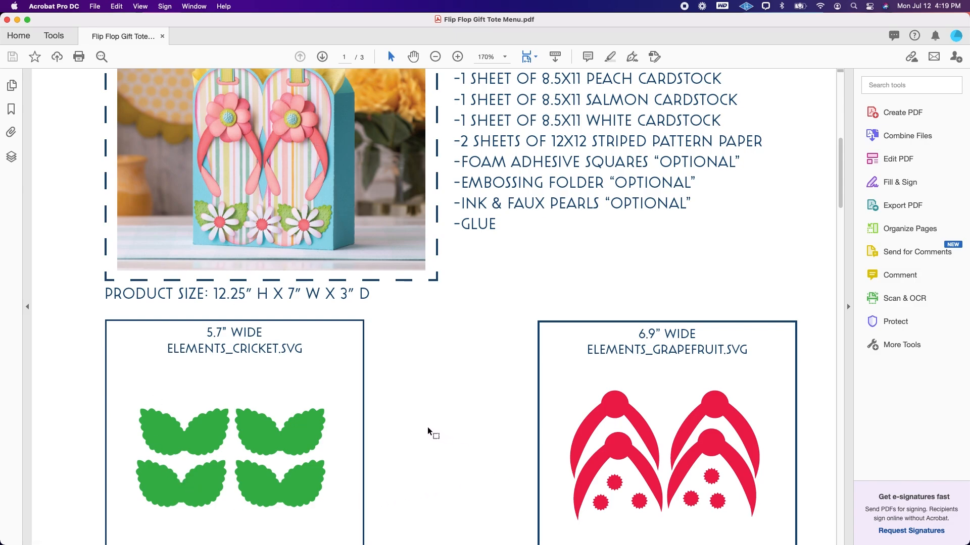
scroll(430, 433, "up", 3)
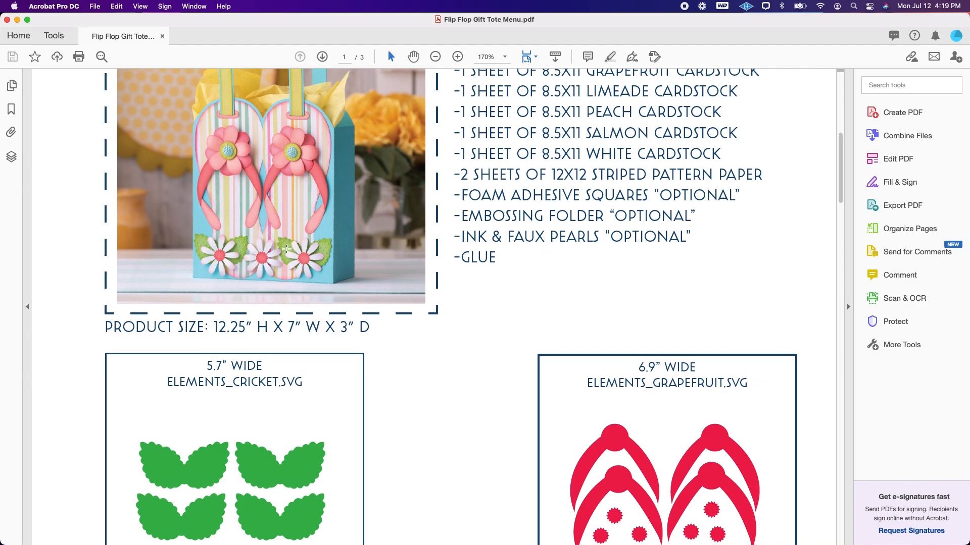
scroll(286, 249, "down", 1)
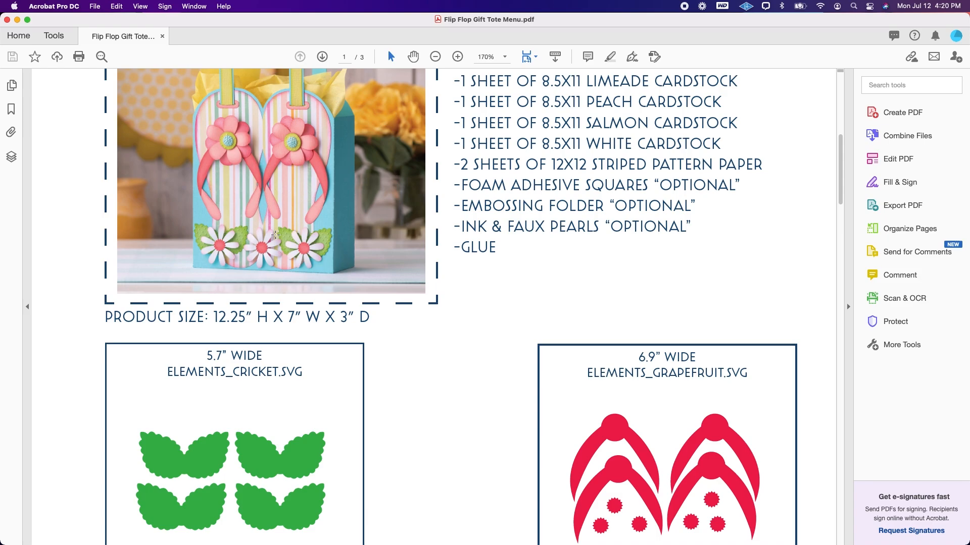
Review the cut file previews and their widths, from the cricket elements through the striped pattern panels
scroll(275, 235, "down", 5)
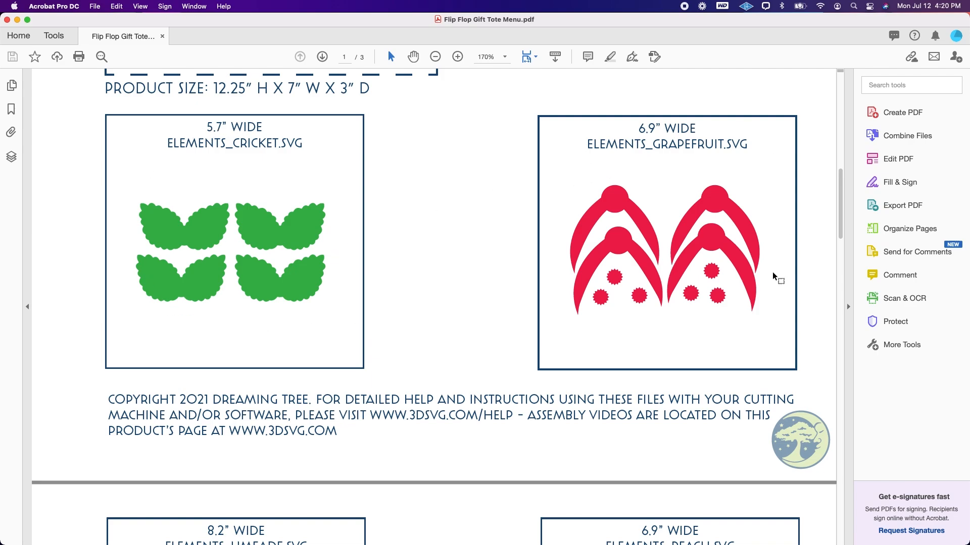
scroll(595, 224, "down", 6)
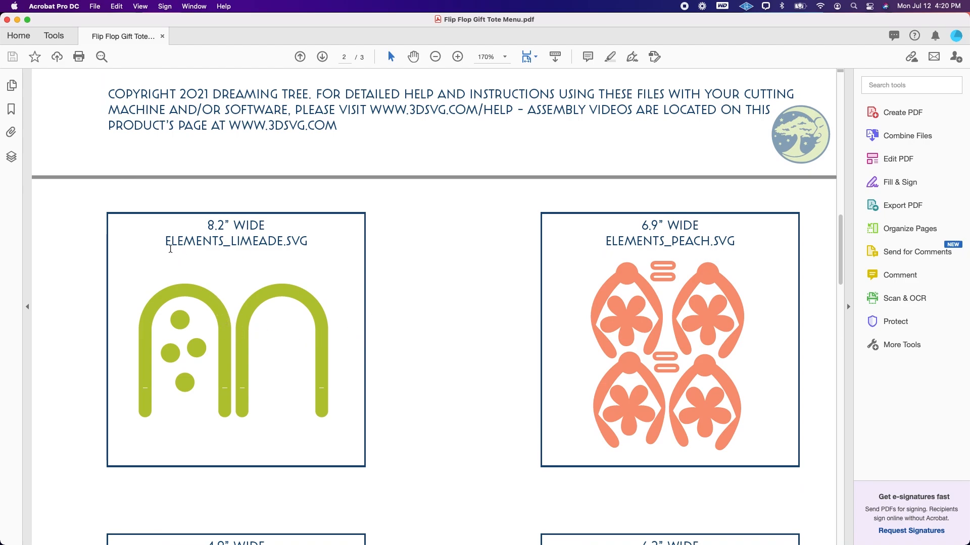
scroll(432, 283, "down", 3)
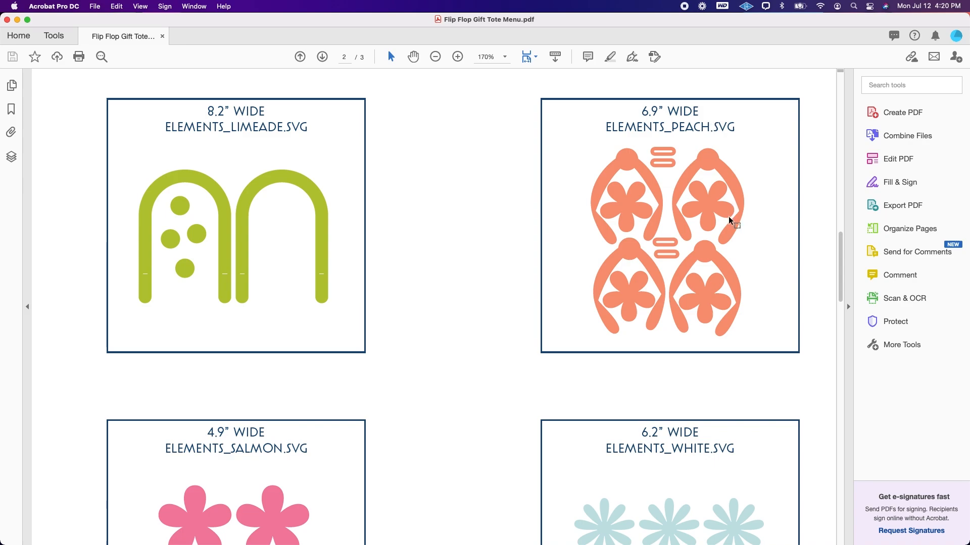
scroll(731, 217, "down", 6)
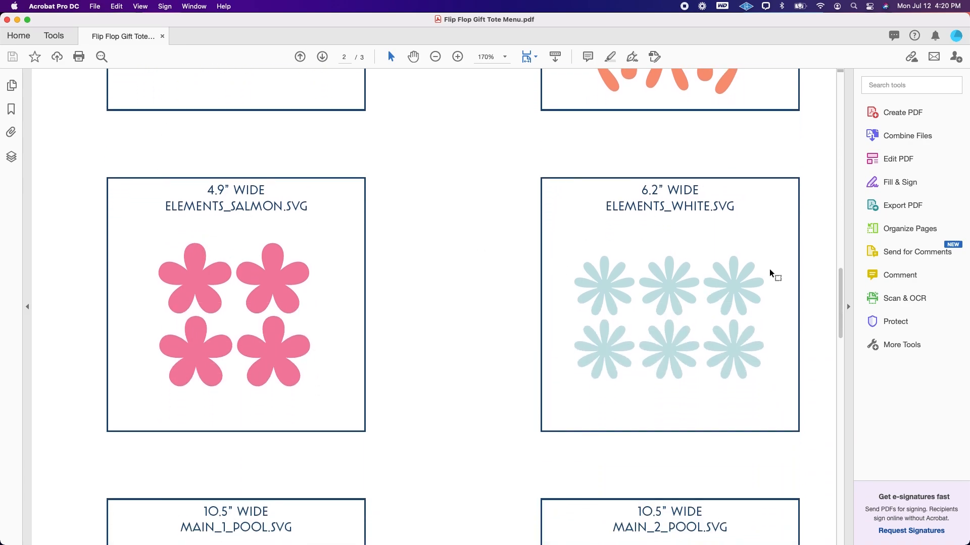
scroll(771, 274, "down", 6)
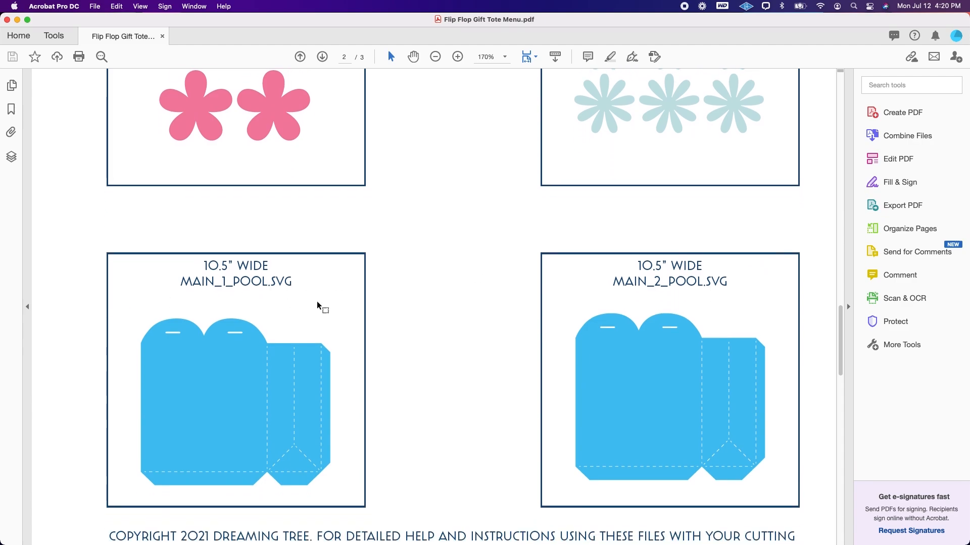
scroll(652, 330, "down", 4)
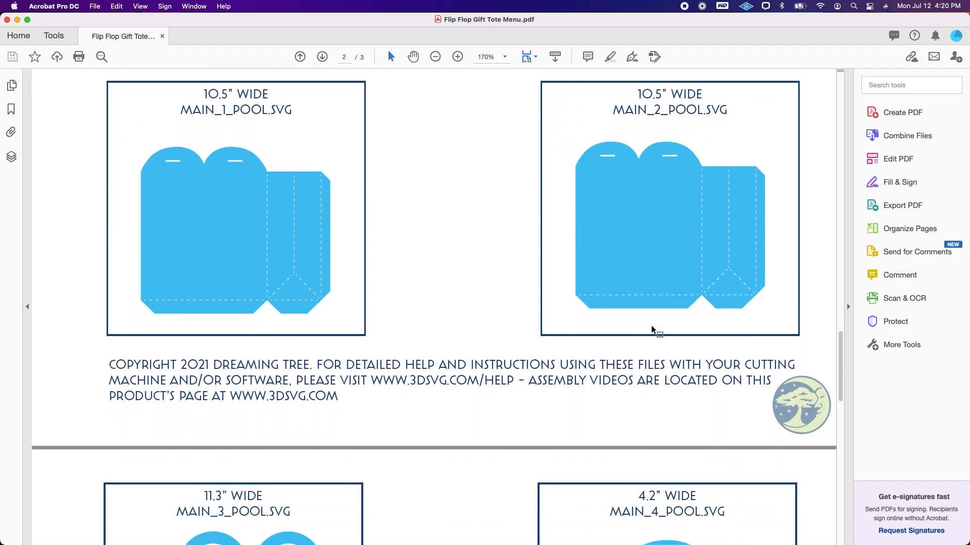
scroll(652, 329, "down", 10)
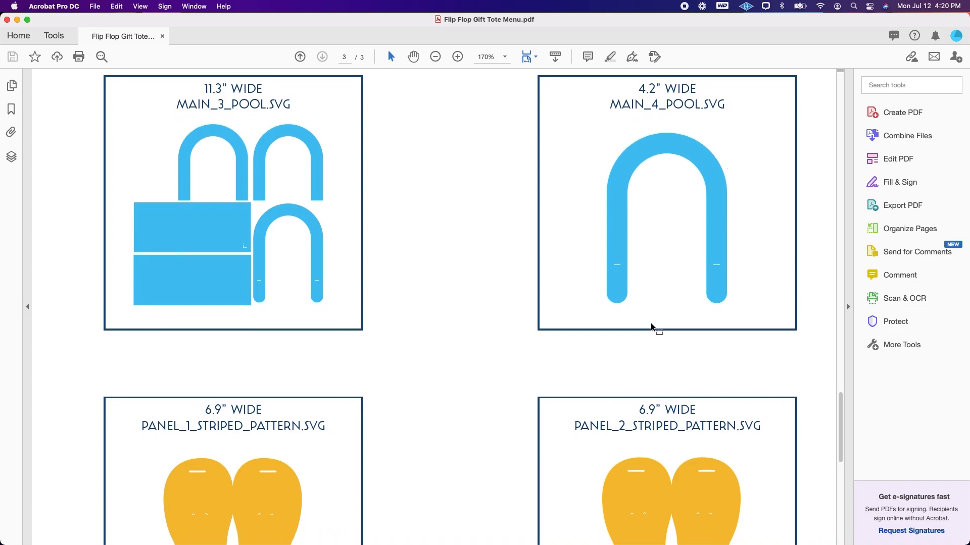
scroll(374, 197, "down", 4)
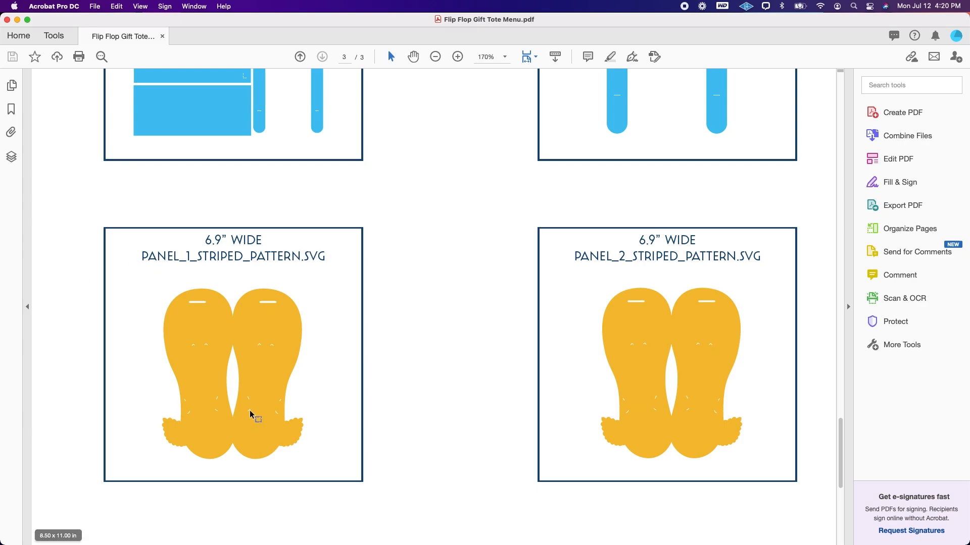
scroll(387, 408, "down", 6)
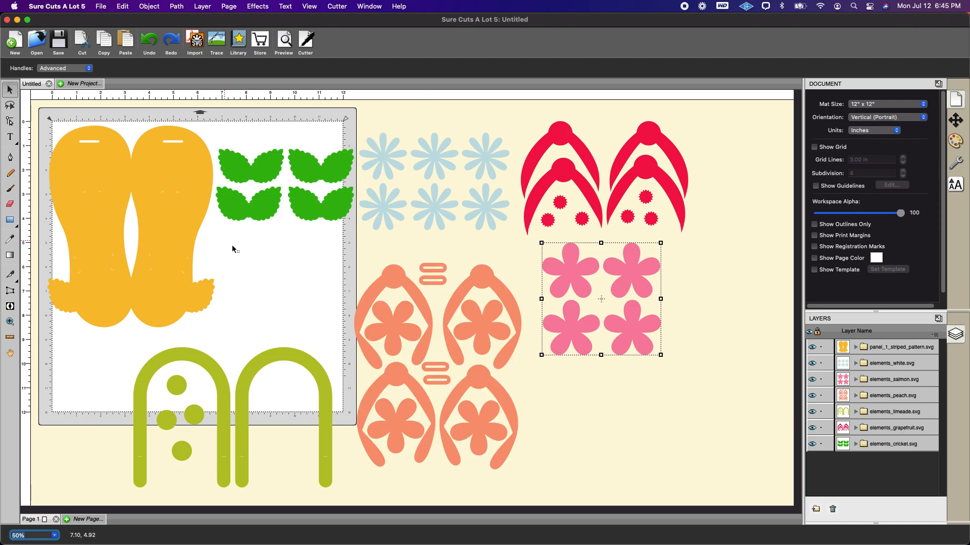
In Sure Cuts A Lot 5, erase both lime green handles with a 1.100 in circle eraser, keeping the four small circles
left_click(14, 204)
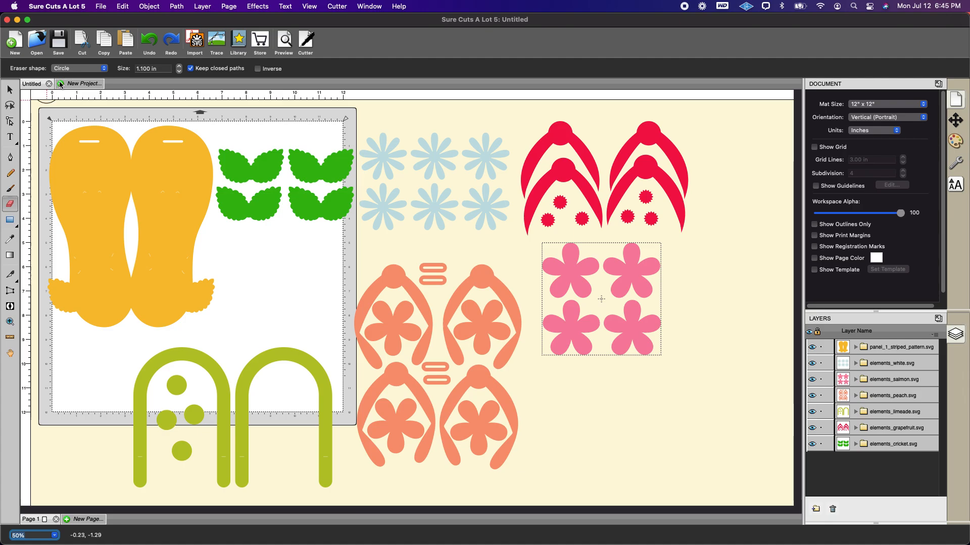
left_click(104, 69)
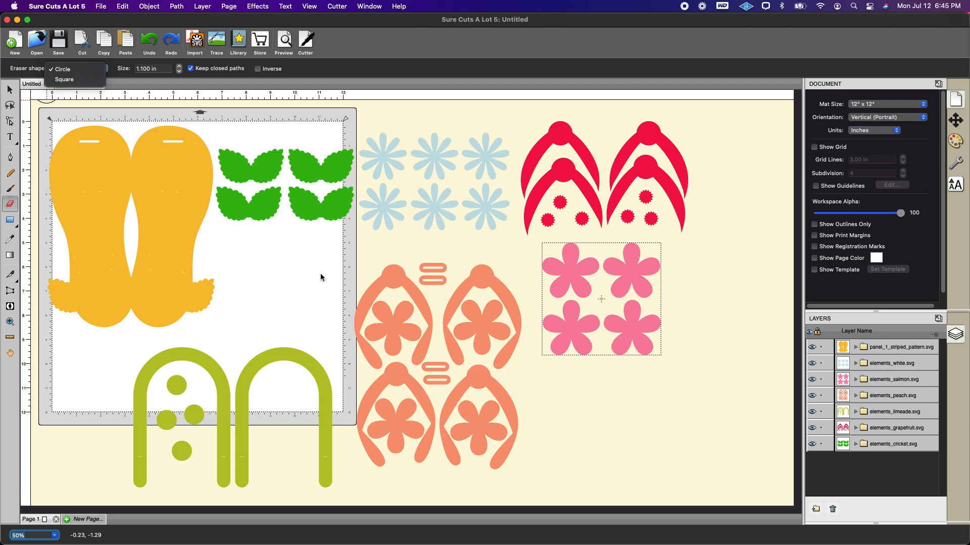
left_click(203, 77)
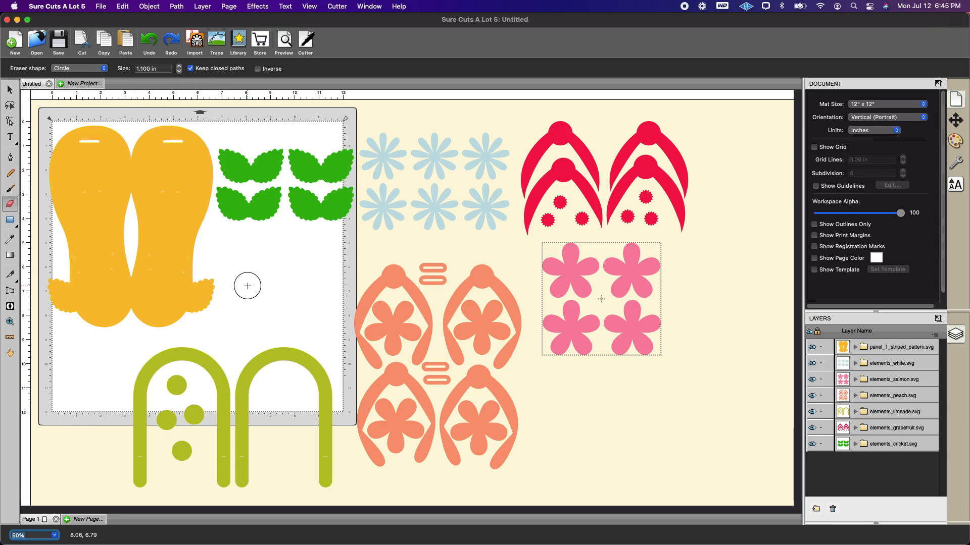
mouse_move(138, 480)
left_mouse_down()
mouse_move(128, 440)
mouse_move(135, 456)
mouse_move(147, 369)
mouse_move(200, 359)
mouse_move(223, 387)
mouse_move(223, 472)
mouse_move(236, 472)
mouse_move(244, 379)
mouse_move(265, 359)
mouse_move(313, 363)
mouse_move(275, 347)
mouse_move(320, 381)
mouse_move(322, 487)
left_mouse_up()
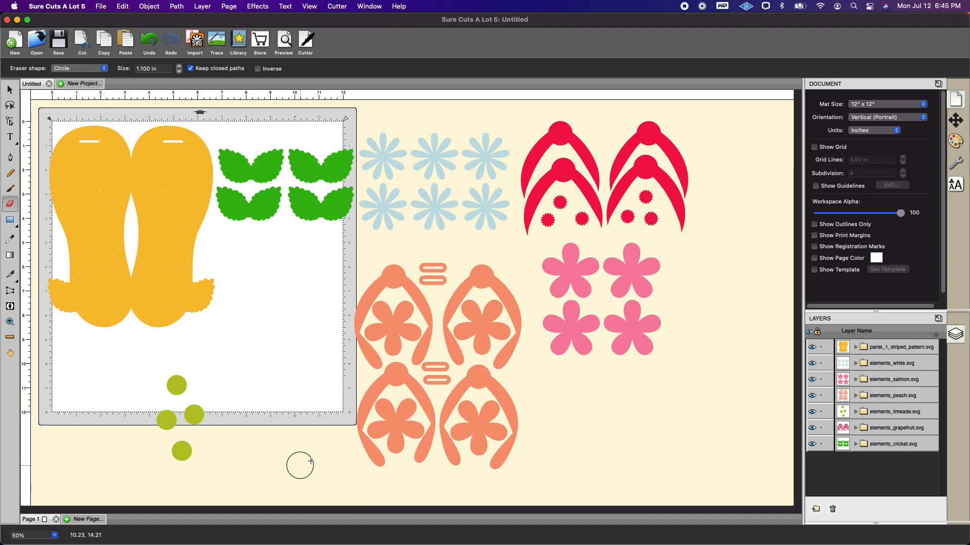
Move the peach flip flop strap and flower group onto the mat, below the green leaves
left_click(10, 90)
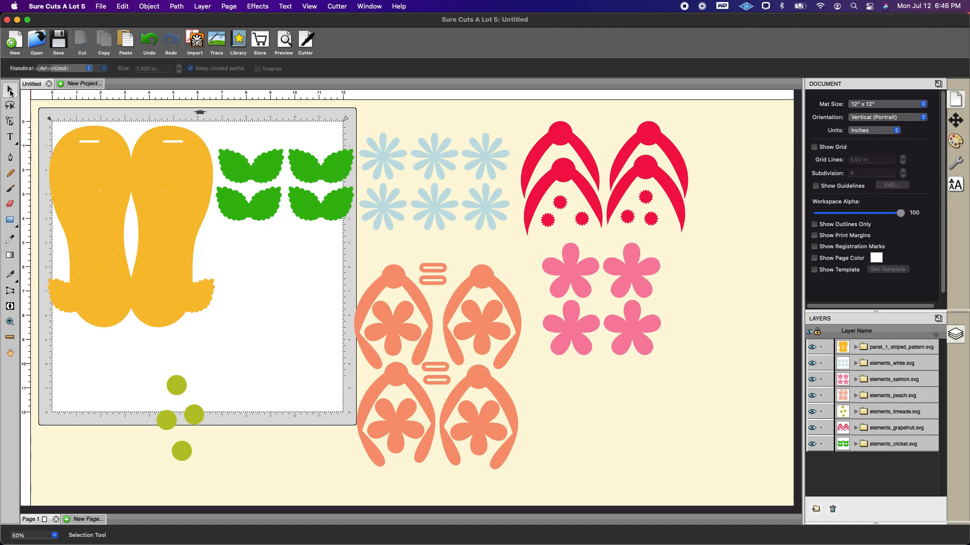
left_click(444, 315)
left_click_drag(453, 311, 332, 300)
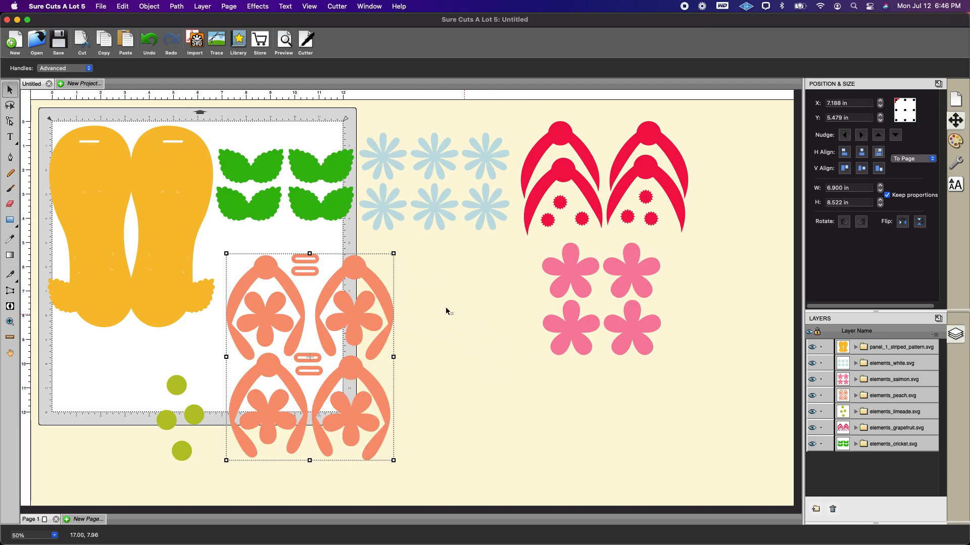
Erase the four small slotted peach pieces between the flip flop straps, using the circle eraser
left_click(10, 322)
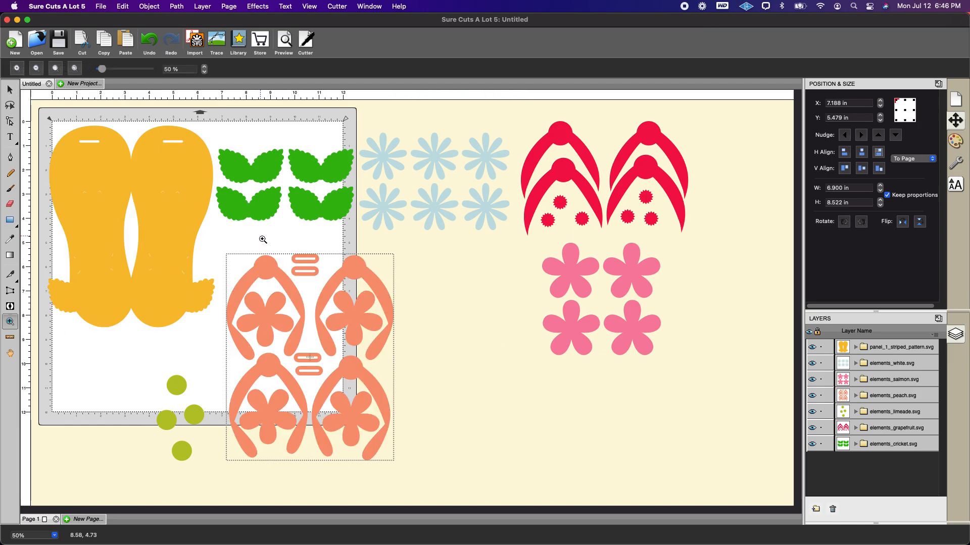
left_click_drag(260, 236, 367, 420)
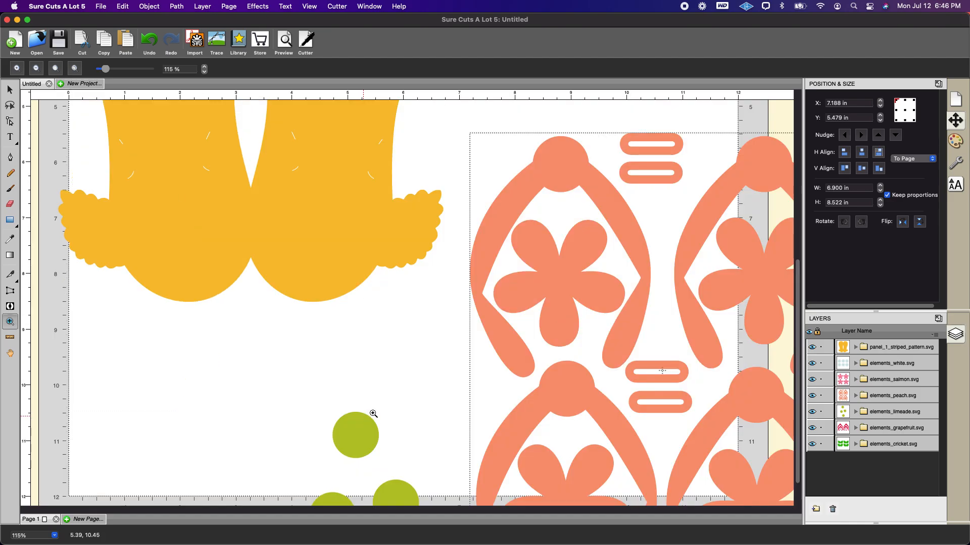
left_click(9, 204)
mouse_move(644, 142)
left_mouse_down()
mouse_move(667, 145)
mouse_move(669, 161)
mouse_move(641, 165)
left_mouse_up()
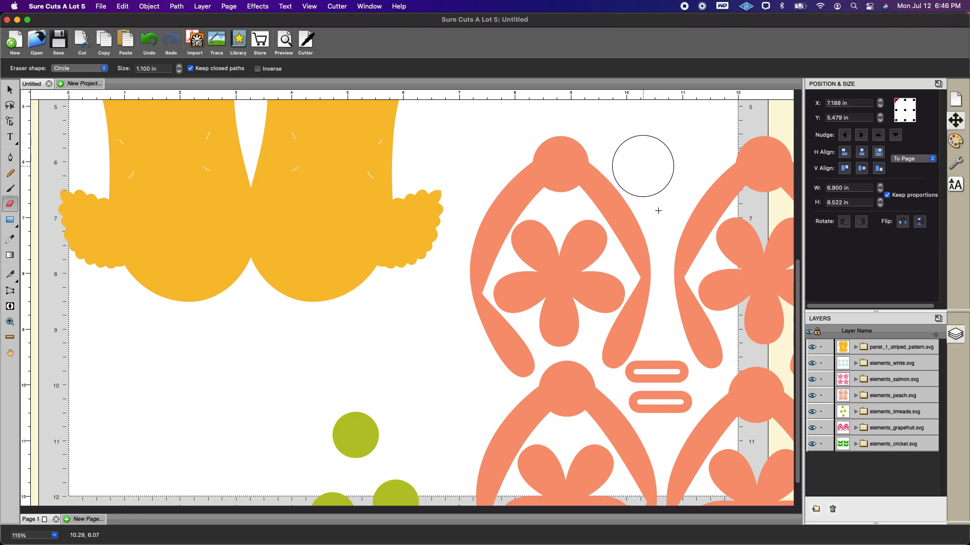
mouse_move(665, 384)
left_mouse_down()
mouse_move(665, 391)
mouse_move(650, 386)
mouse_move(659, 400)
left_mouse_up()
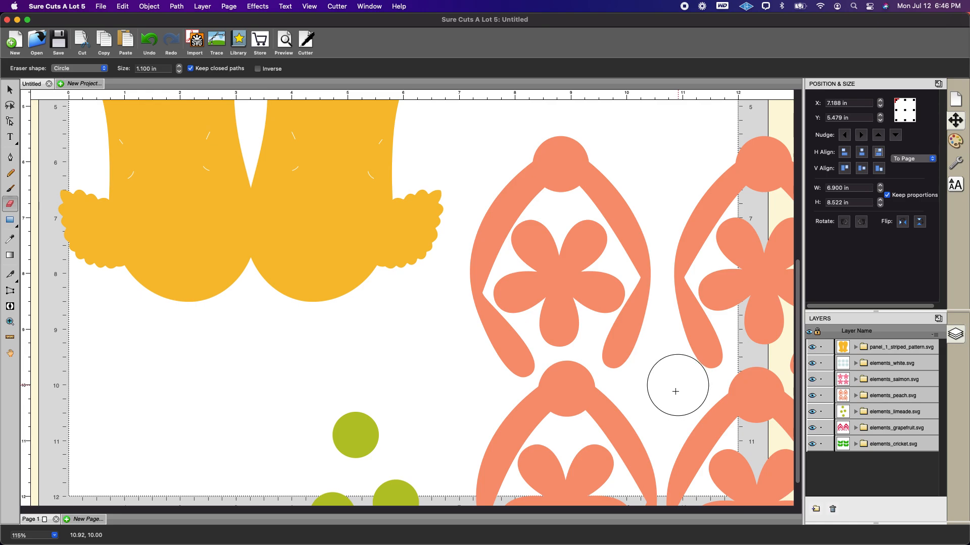
Copy the yellow striped-pattern panel group
left_click(309, 7)
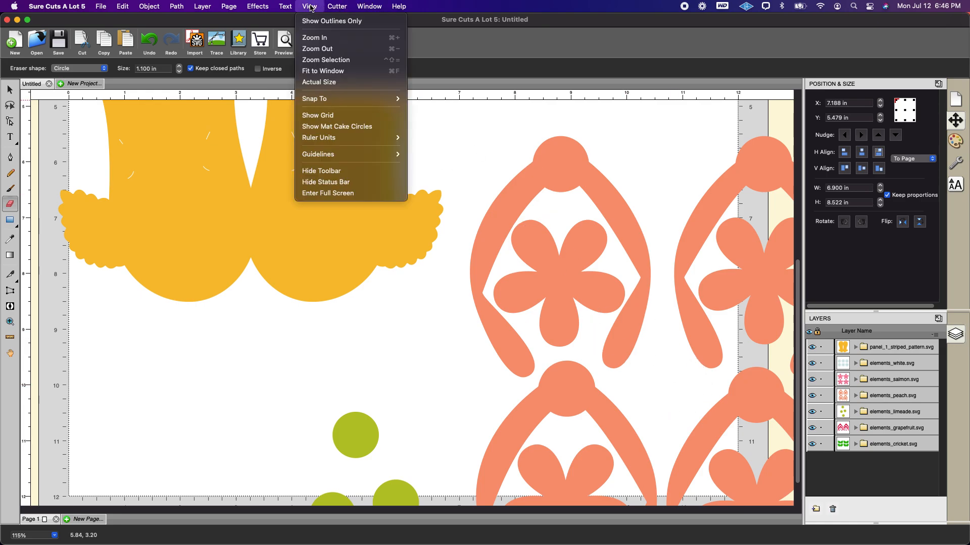
left_click(313, 70)
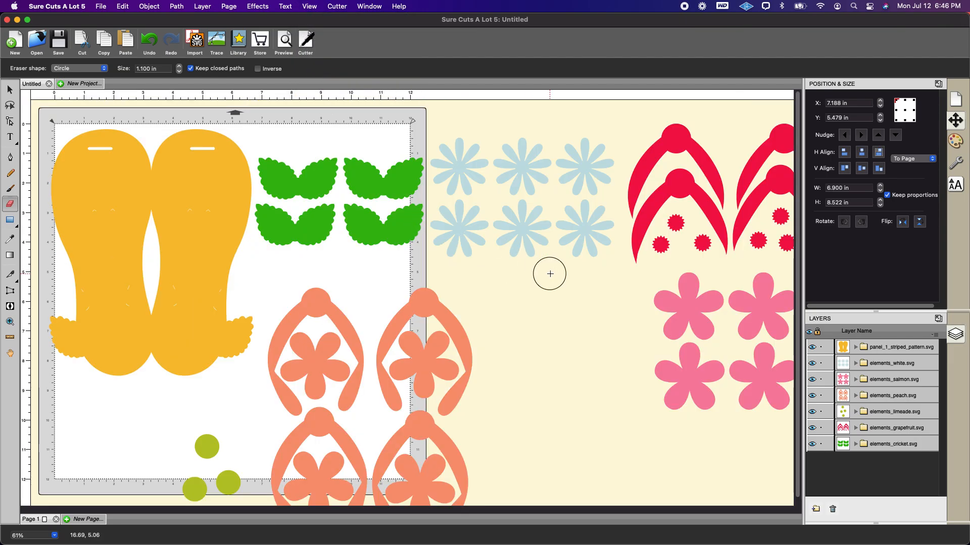
left_click(313, 7)
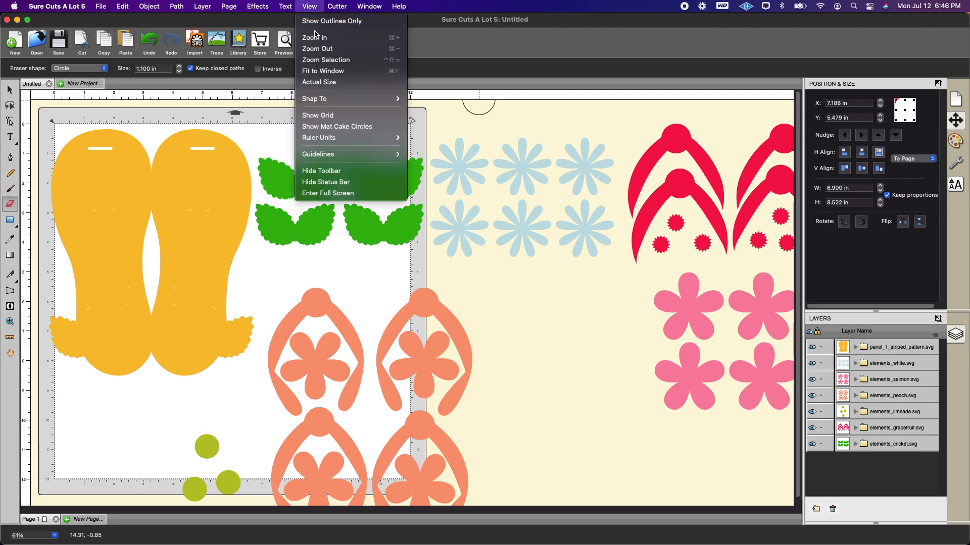
left_click(315, 49)
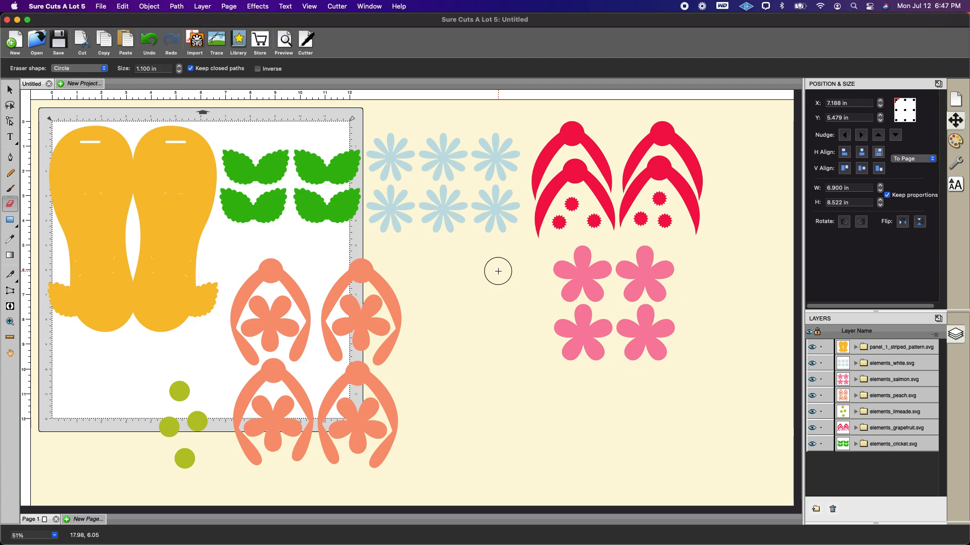
left_click(9, 90)
left_click(162, 175)
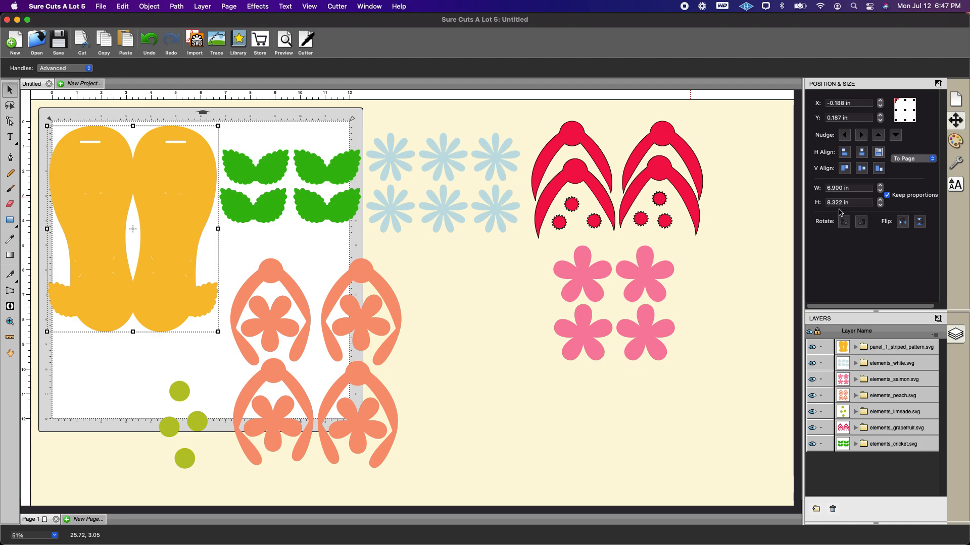
right_click(172, 175)
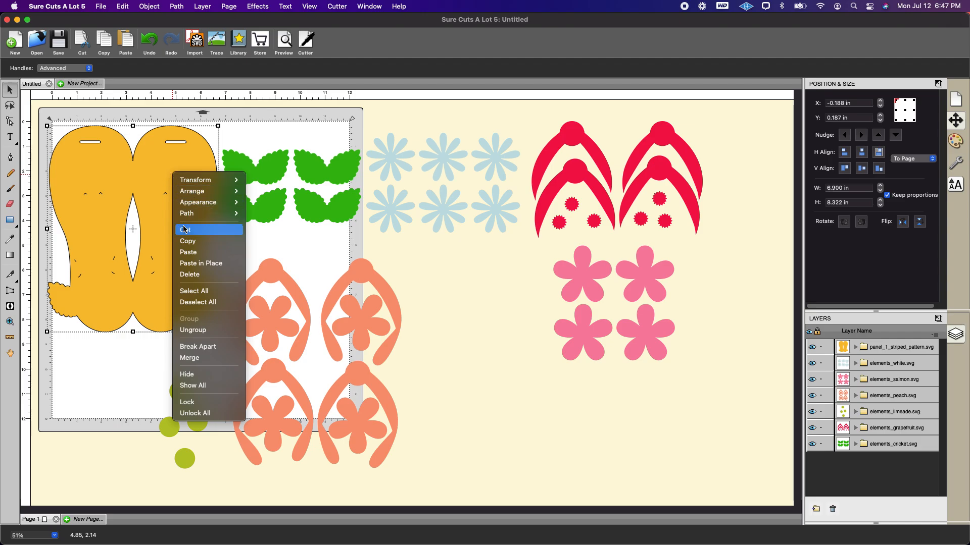
left_click(188, 245)
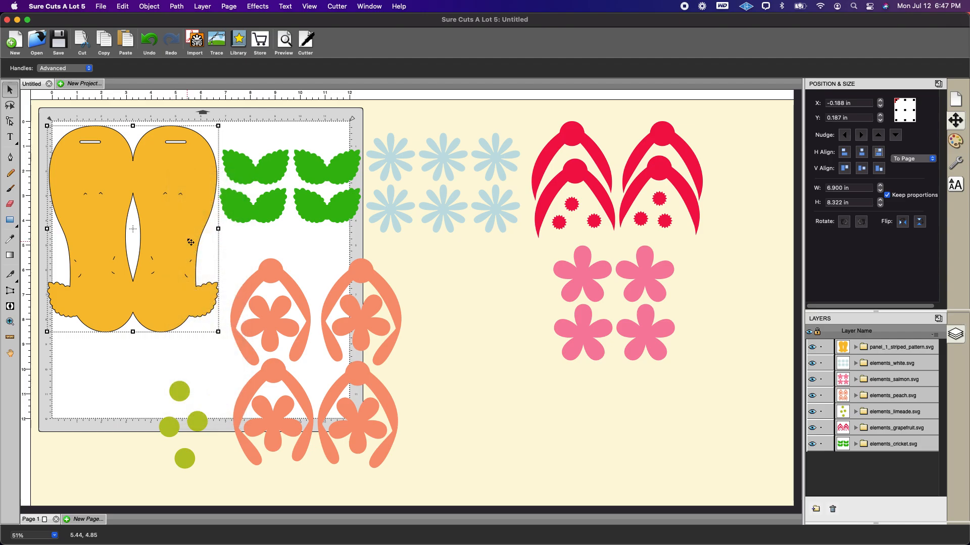
Add a new page with the default name and white color, and paste the yellow panel near the mat's upper-left corner
left_click(83, 520)
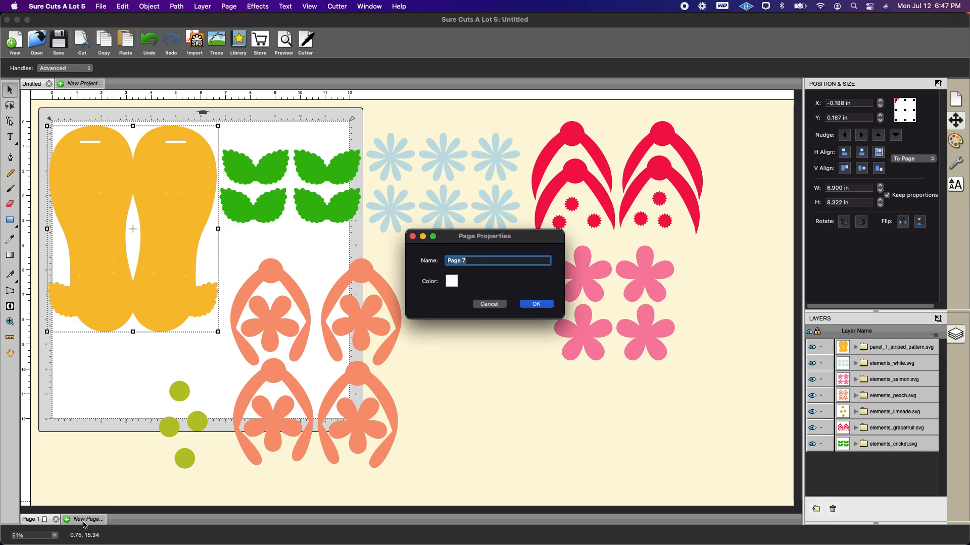
left_click(537, 304)
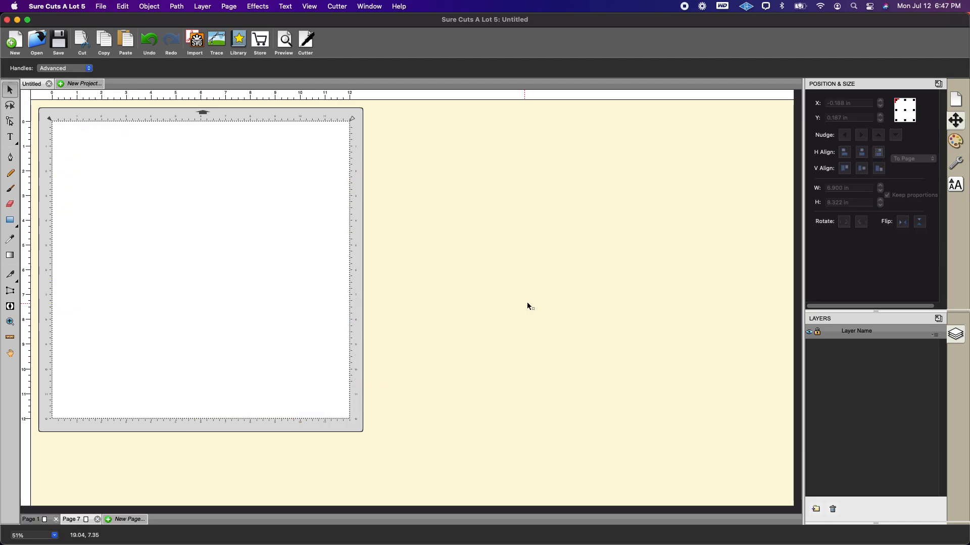
right_click(160, 172)
left_click(180, 206)
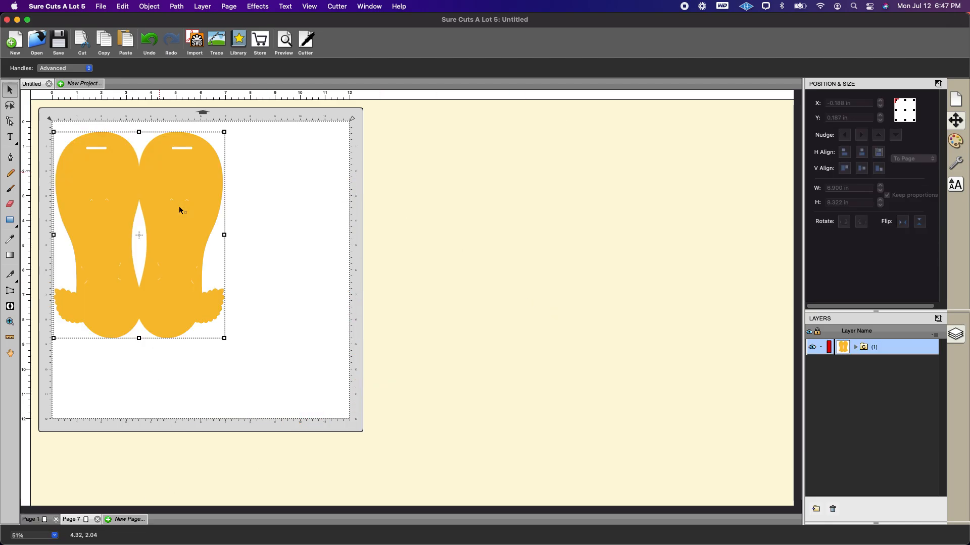
left_click_drag(180, 210, 260, 254)
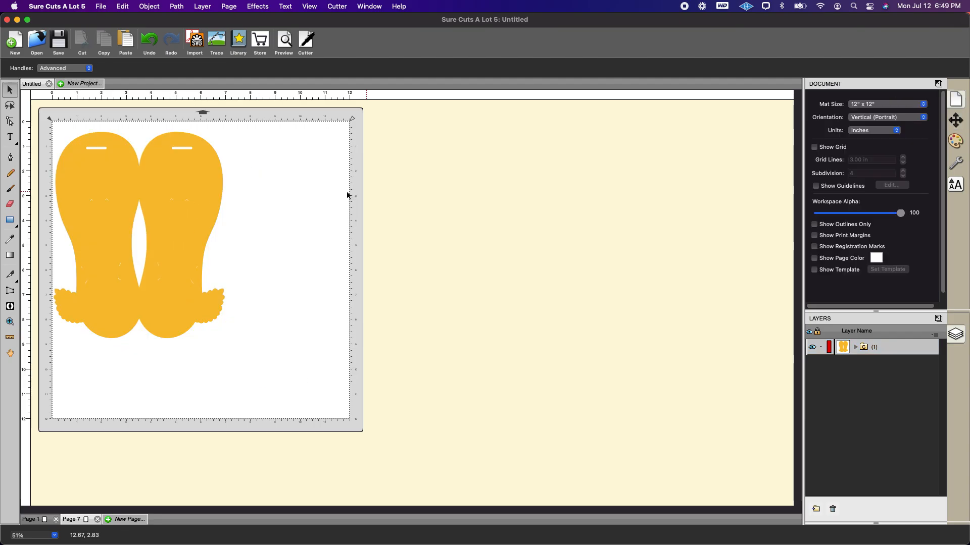
Move the yellow panel group to about X 3.46, Y 1.37 in on the mat and set its width to 4.25 in, keeping proportions
left_click(199, 199)
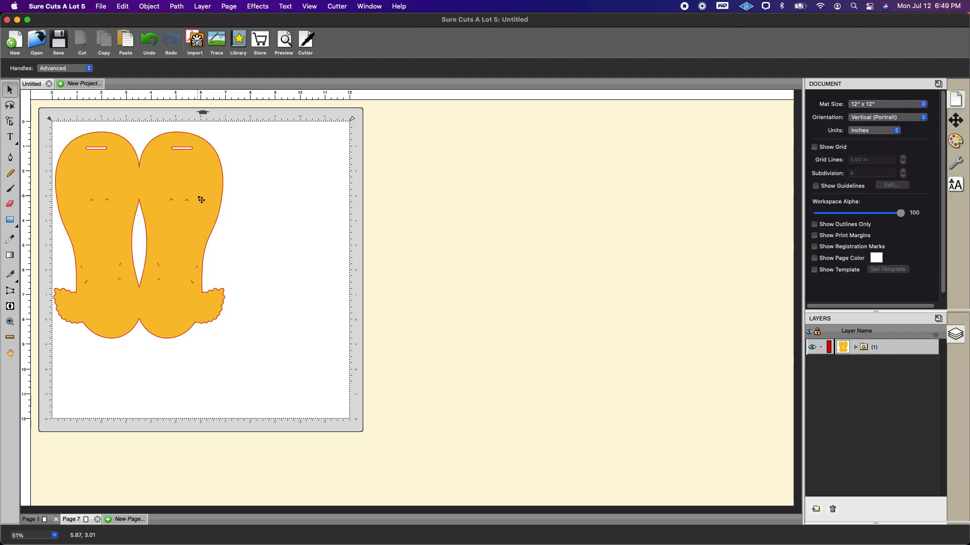
left_click_drag(203, 201, 286, 222)
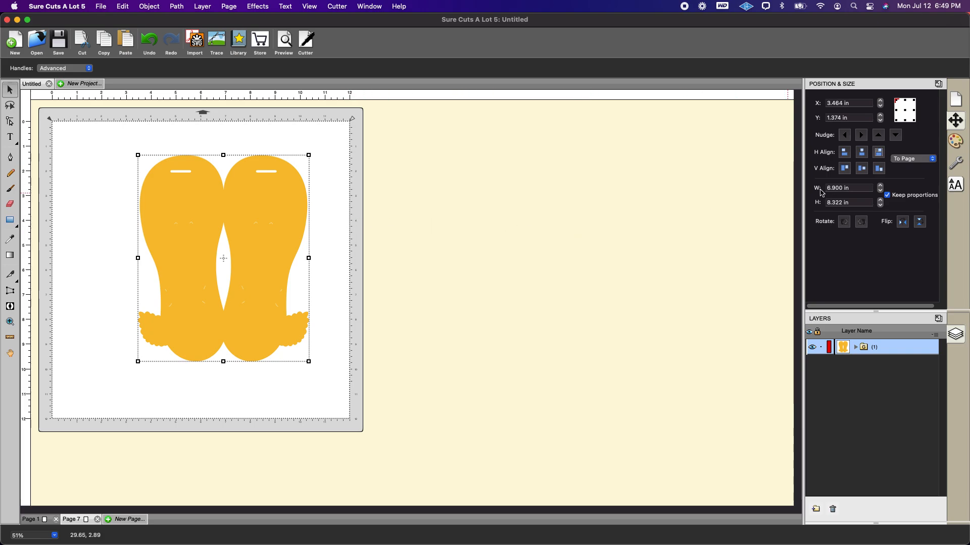
left_click(858, 188)
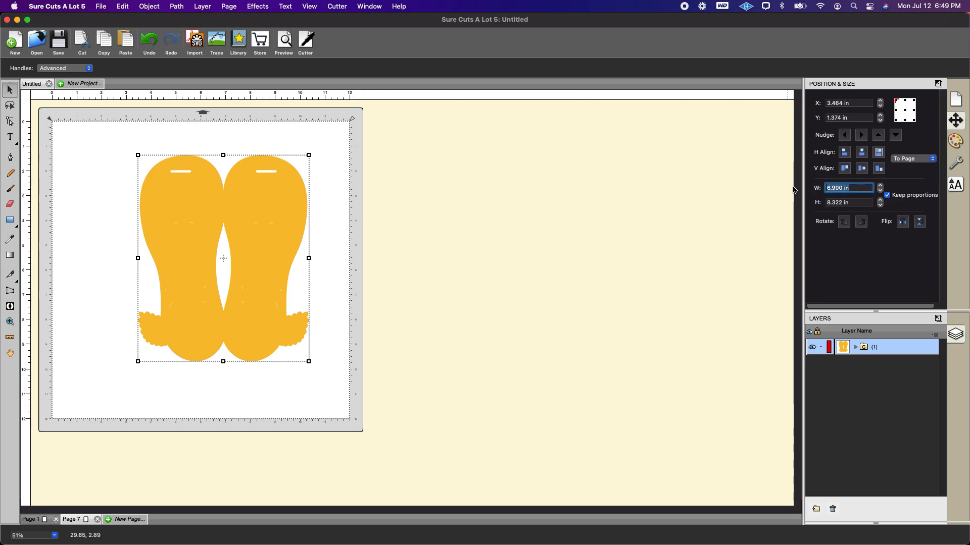
type("4.2")
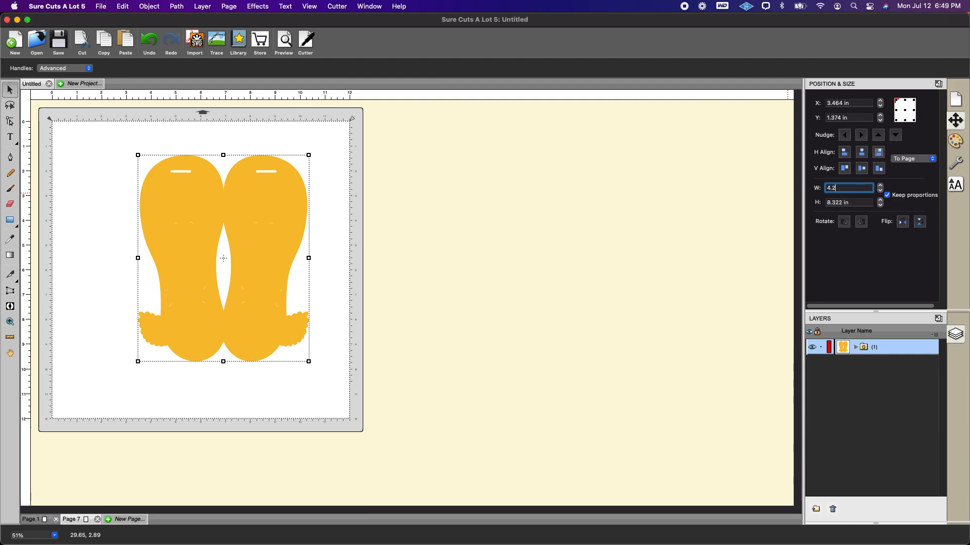
type("5")
key("Return")
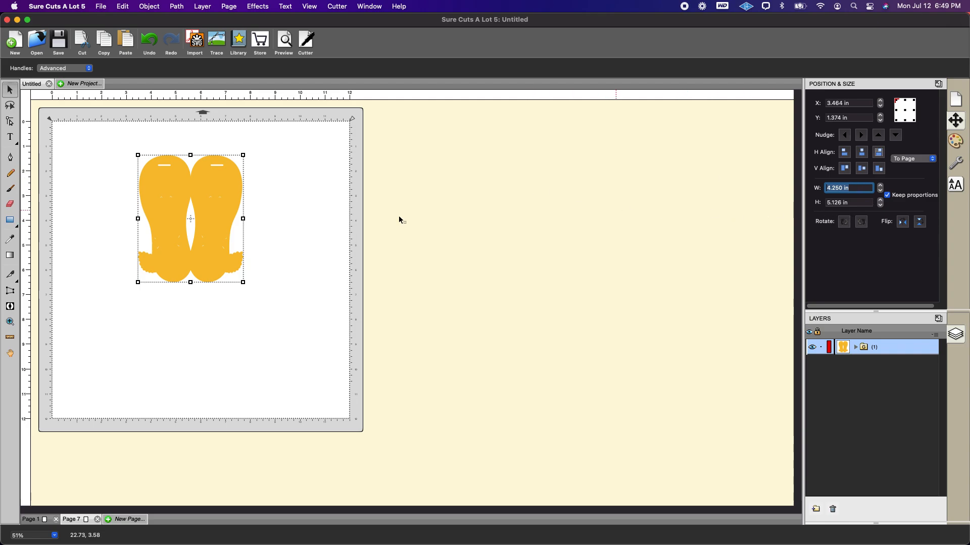
left_click(308, 222)
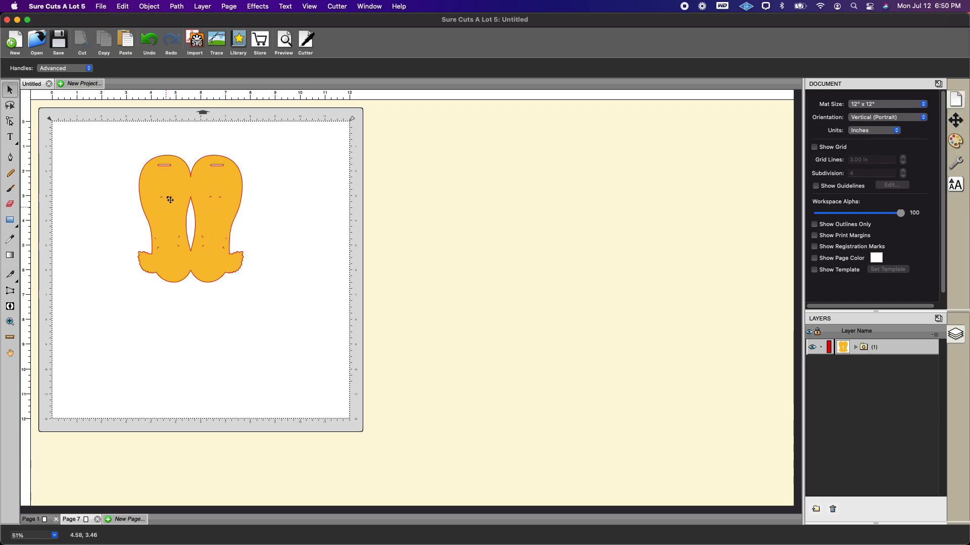
Check the resized panel's dimensions on Page 7 and compare it with the full-size artwork on Page 1
left_click(222, 210)
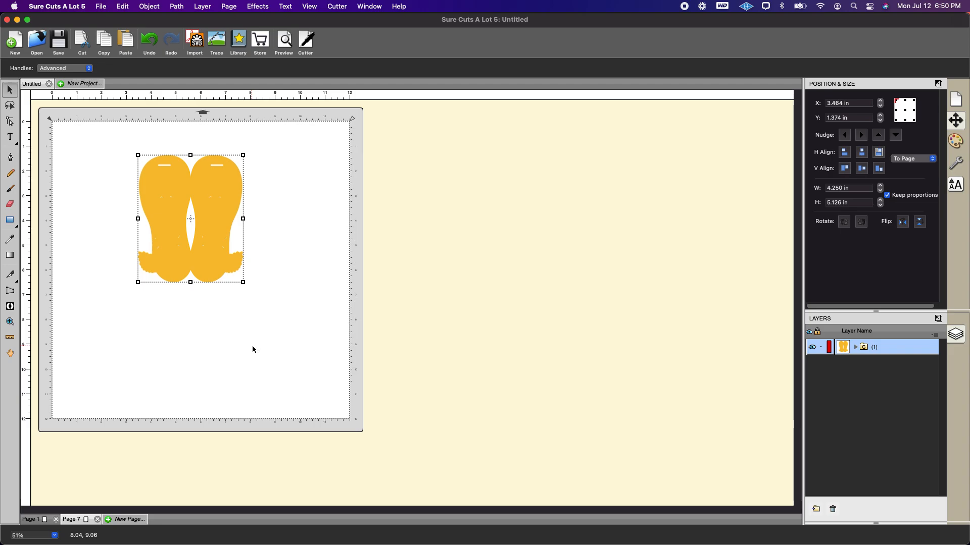
left_click(46, 524)
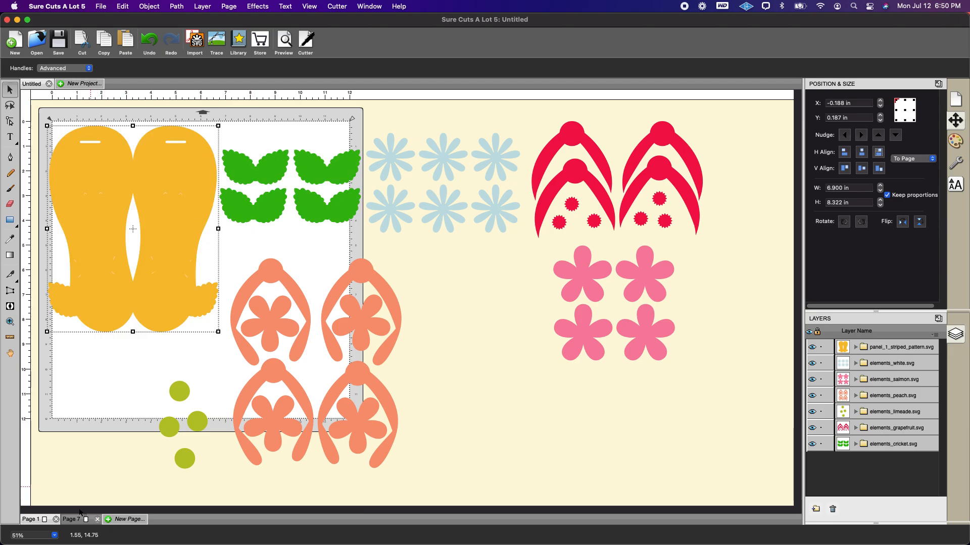
left_click(66, 525)
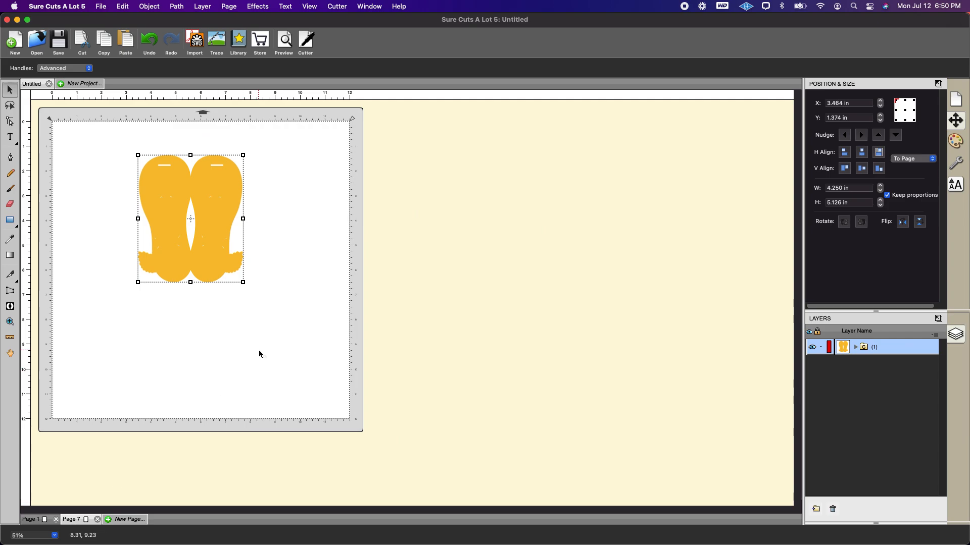
Draw a rectangle about 7.4 in tall beside the yellow panel, unlock its proportions, and set its width to 4.25 in
left_click(10, 221)
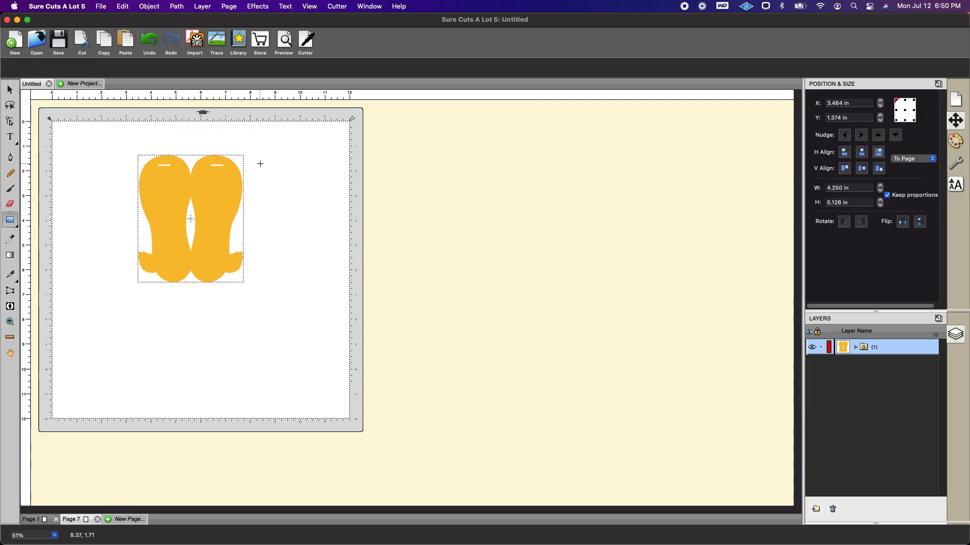
left_click_drag(260, 163, 418, 346)
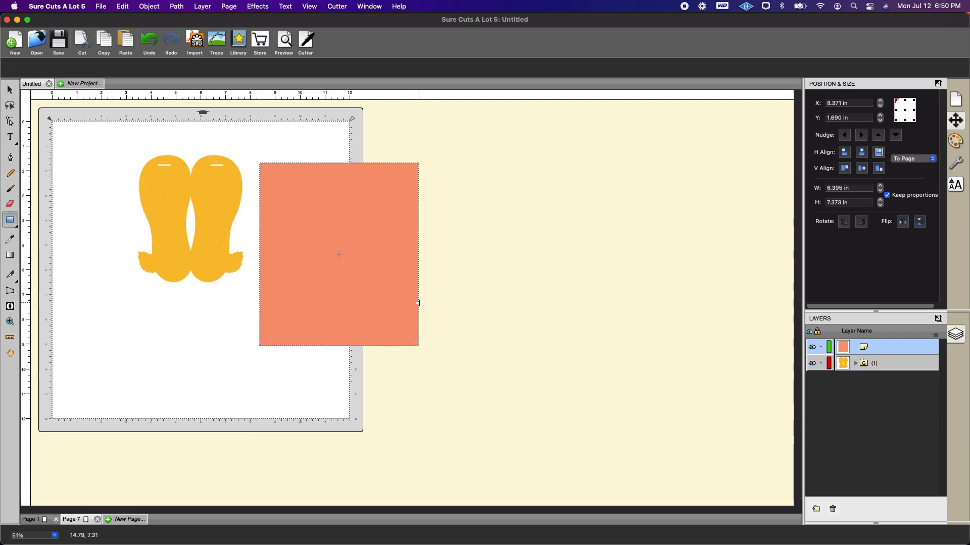
left_click(890, 197)
left_click(870, 189)
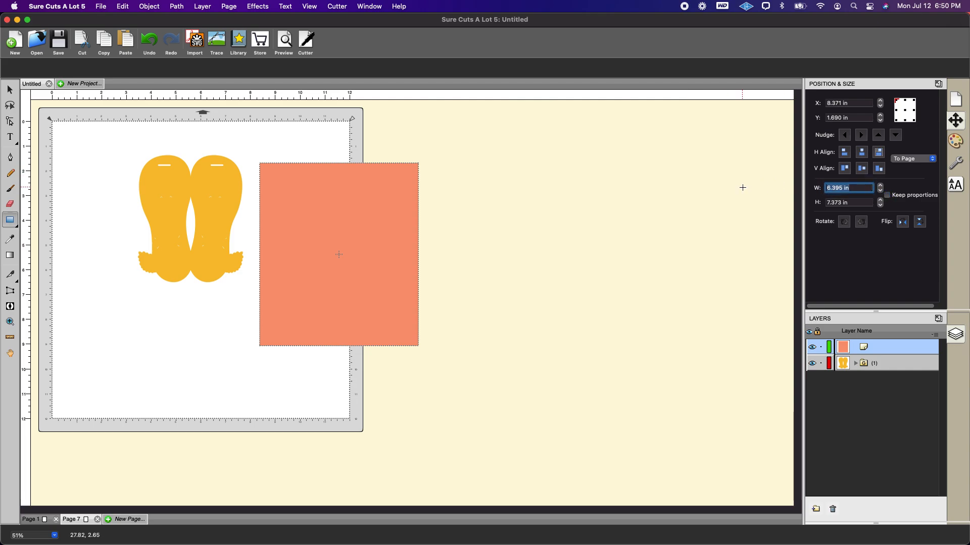
type("4.25")
key("Return")
left_click(9, 90)
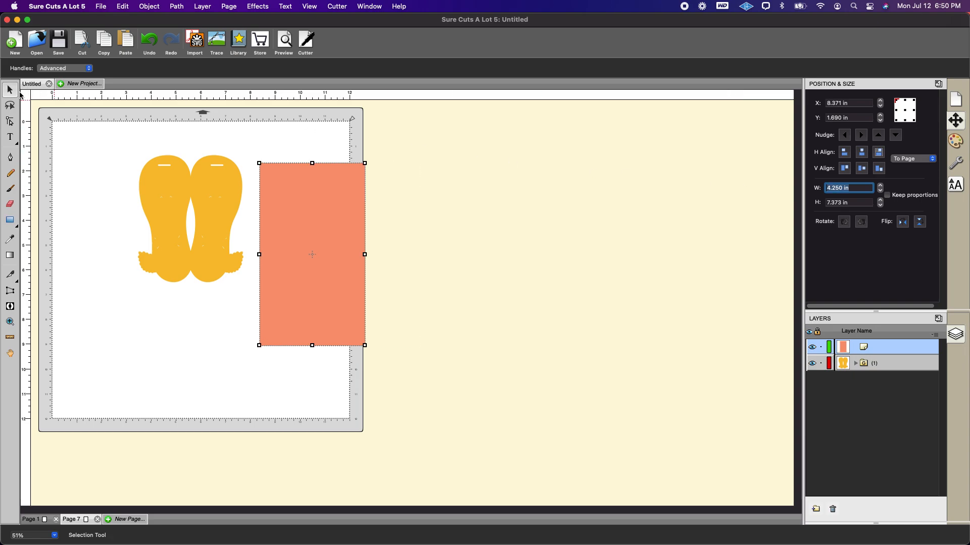
Match the peach rectangle's height to the yellow panel by setting it to 5.126 in
left_click(202, 199)
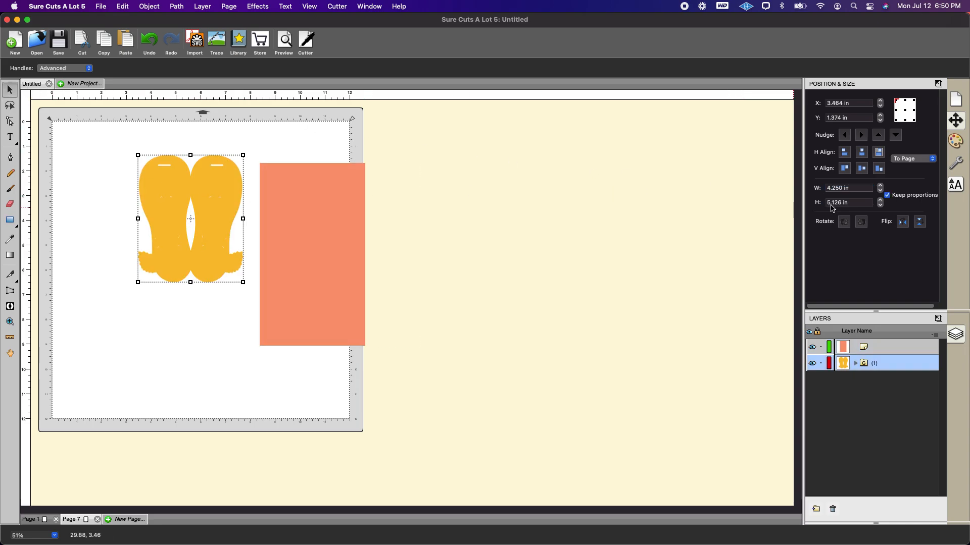
left_click(330, 266)
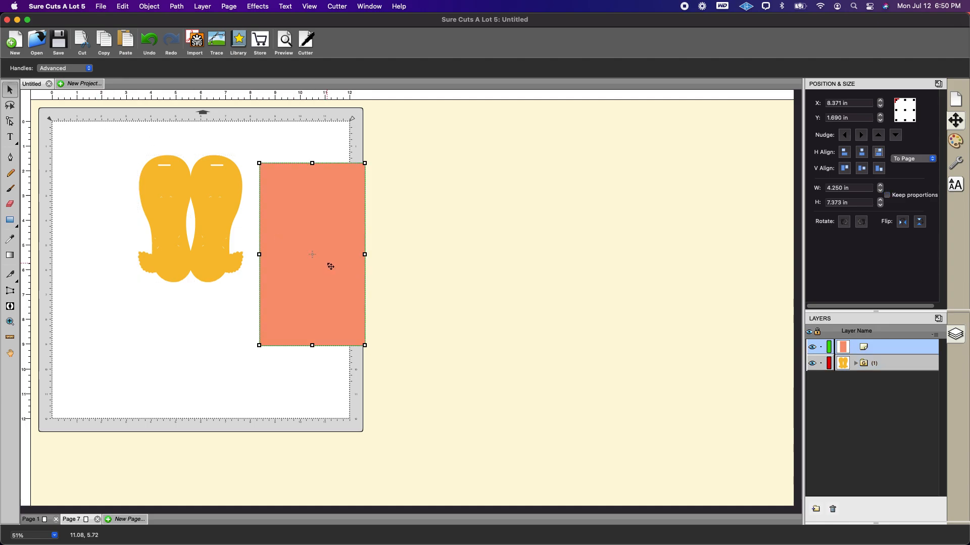
left_click(845, 202)
type("5")
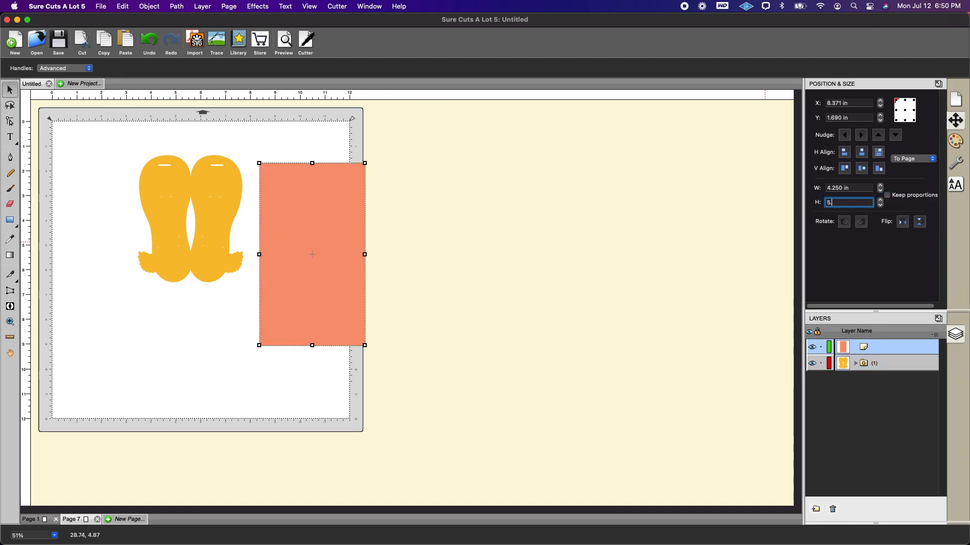
type(".126")
key("Return")
Bring the yellow panel to the front and place it exactly over the peach rectangle
left_click(211, 180)
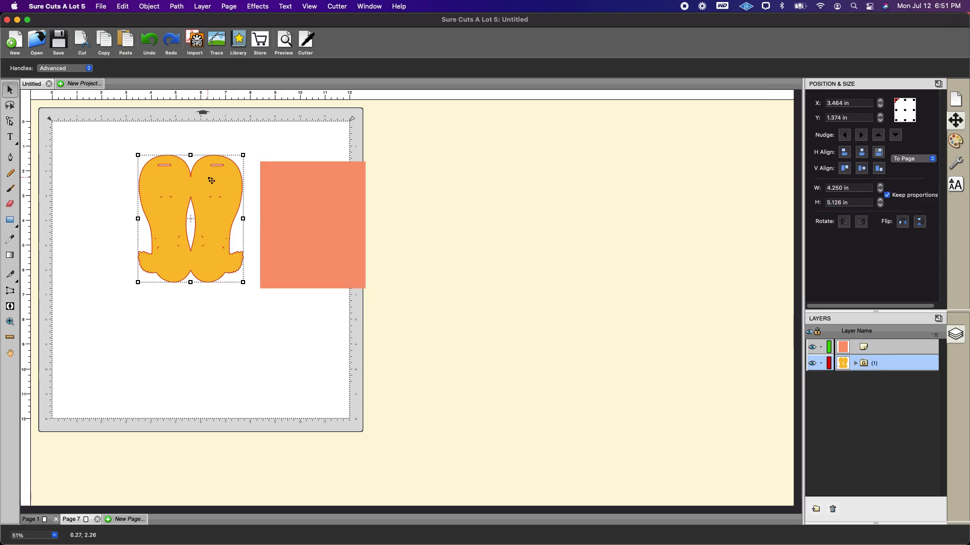
right_click(211, 181)
mouse_move(222, 196)
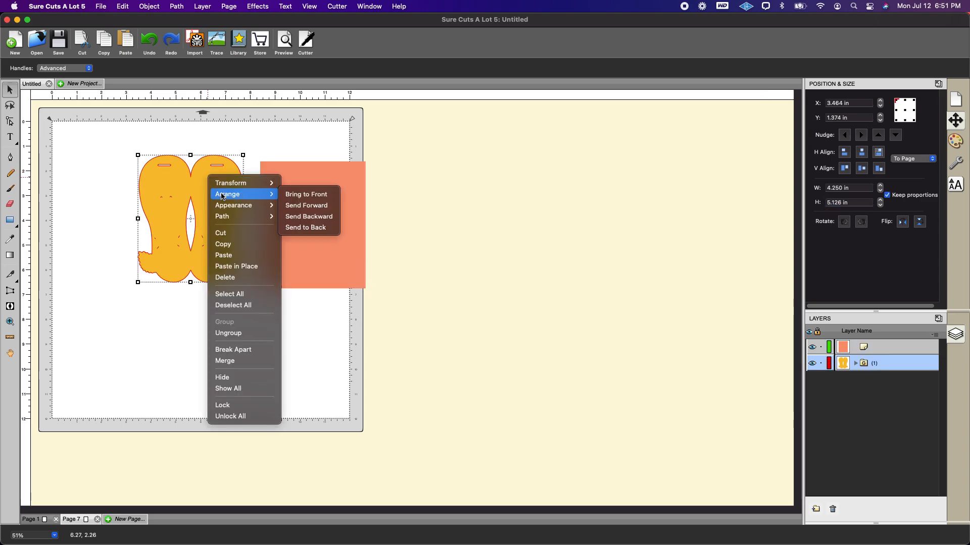
left_click(305, 195)
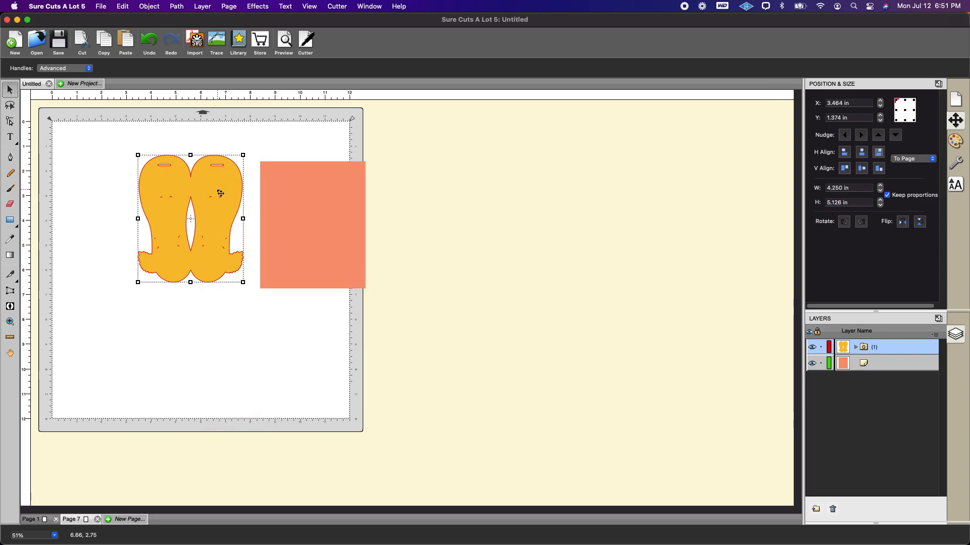
left_click_drag(235, 193, 341, 200)
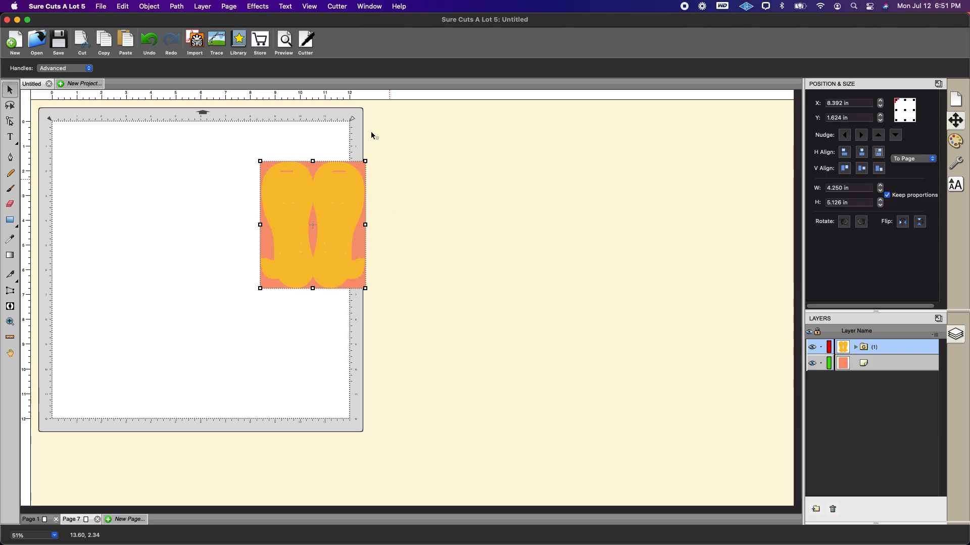
Move the yellow panel off the rectangle to about X 1.96, Y 1.50 in on the mat
left_click(454, 314)
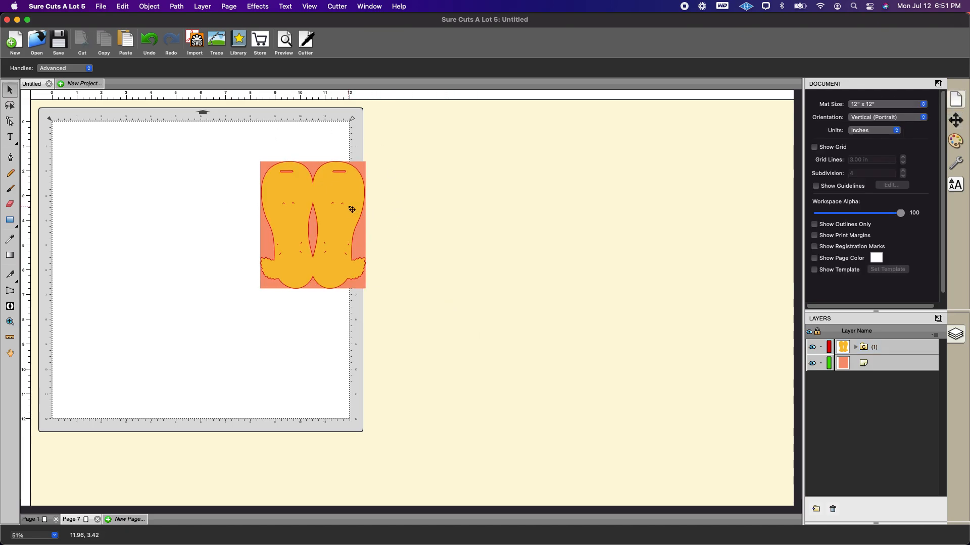
left_click_drag(351, 209, 191, 205)
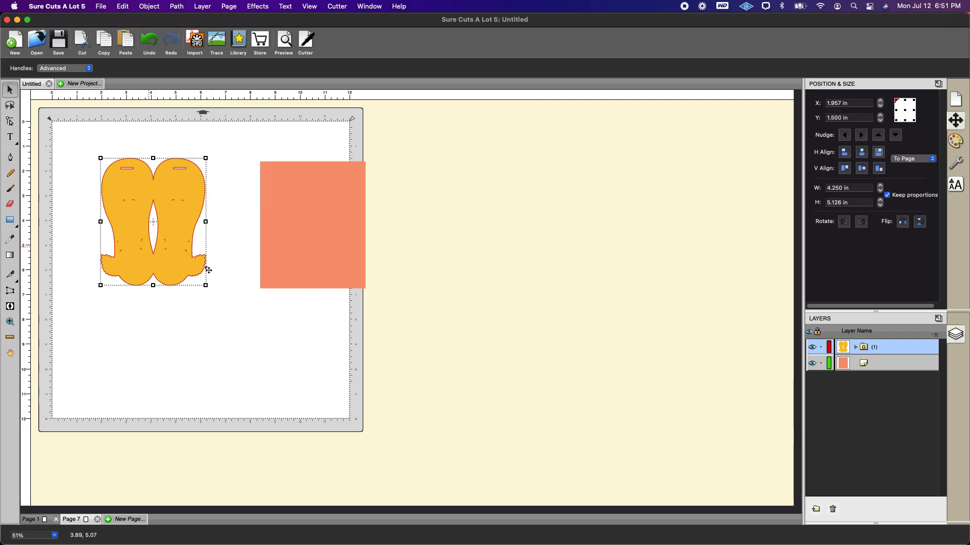
left_click(247, 133)
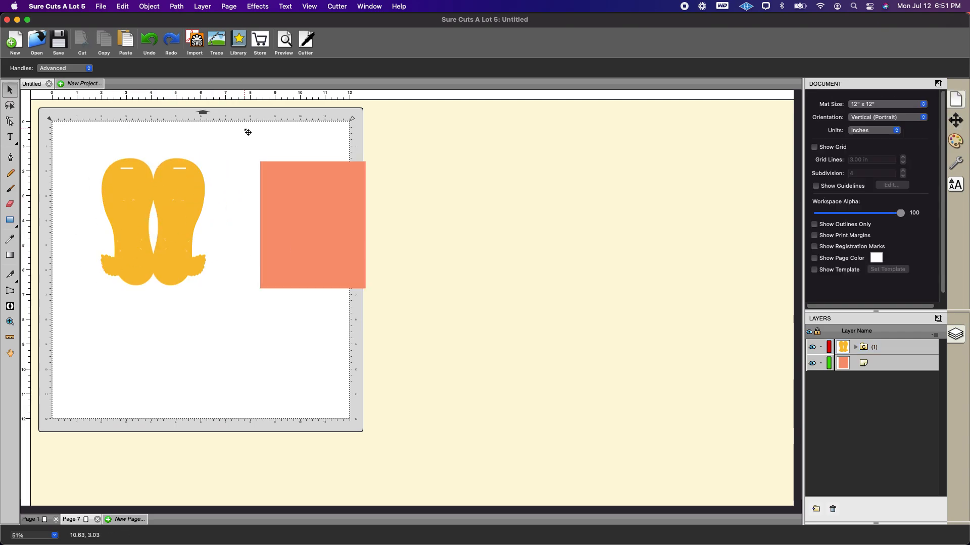
Copy the peach rectangle from Page 7 and paste it onto Page 1
left_click(317, 188)
right_click(318, 189)
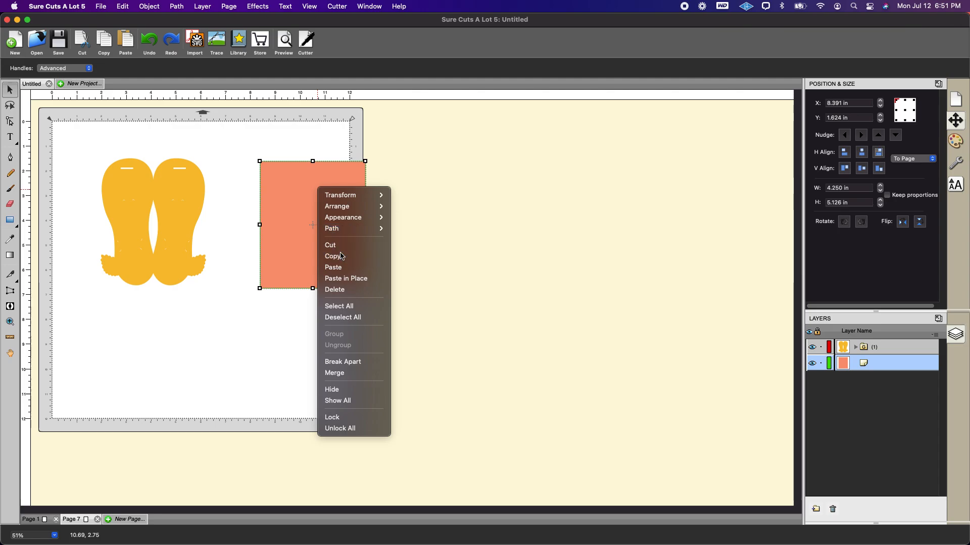
left_click(207, 389)
left_click(32, 520)
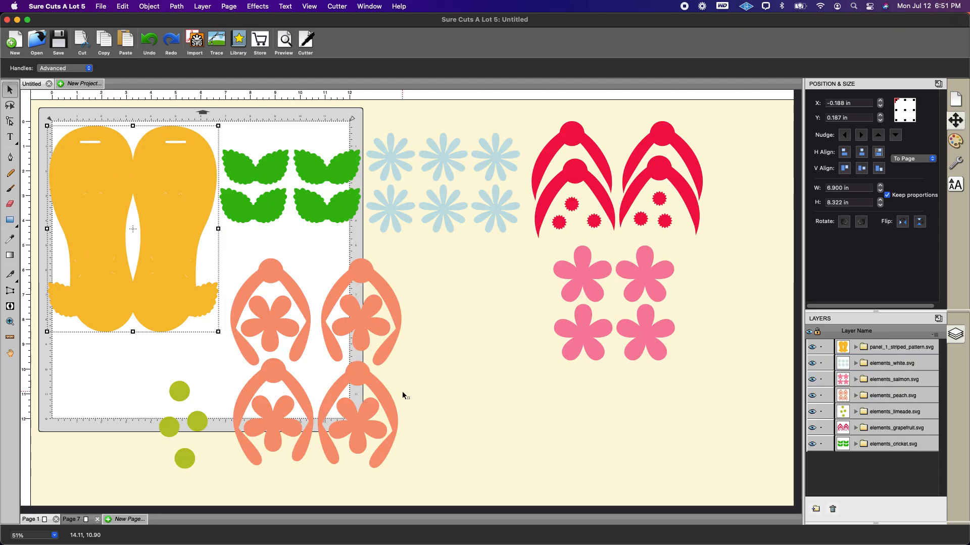
right_click(445, 293)
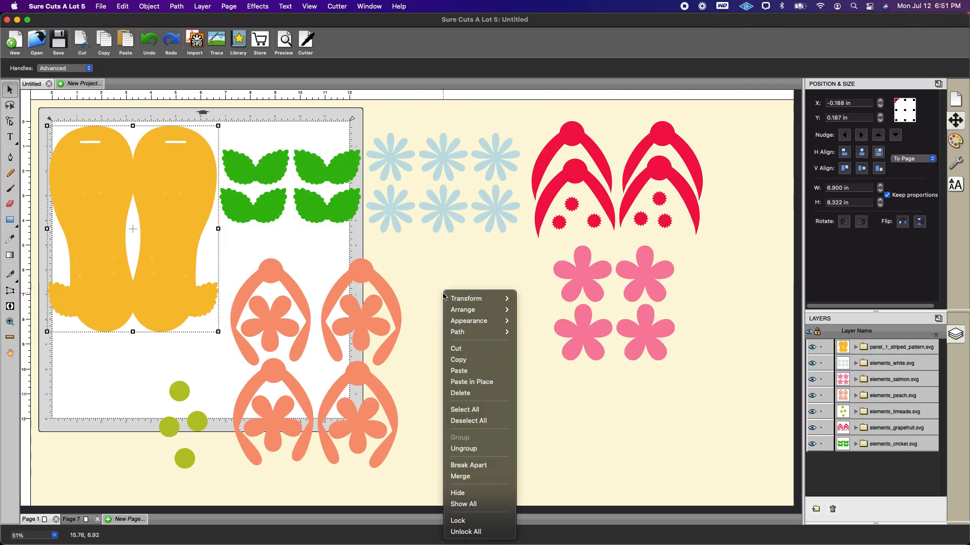
left_click(467, 374)
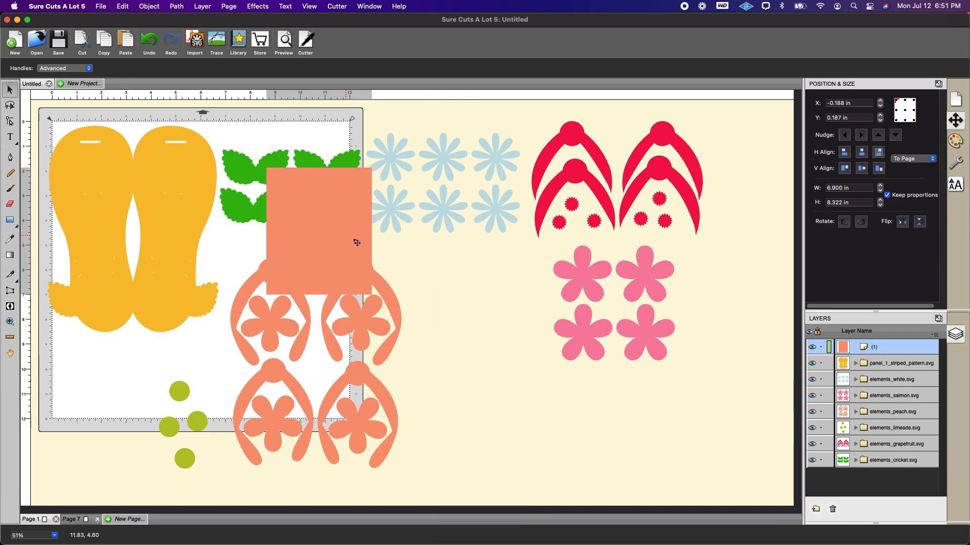
Move the pasted rectangle to the empty space between the peach straps and pink flowers, and lock and hide its layer
left_click_drag(355, 241, 499, 358)
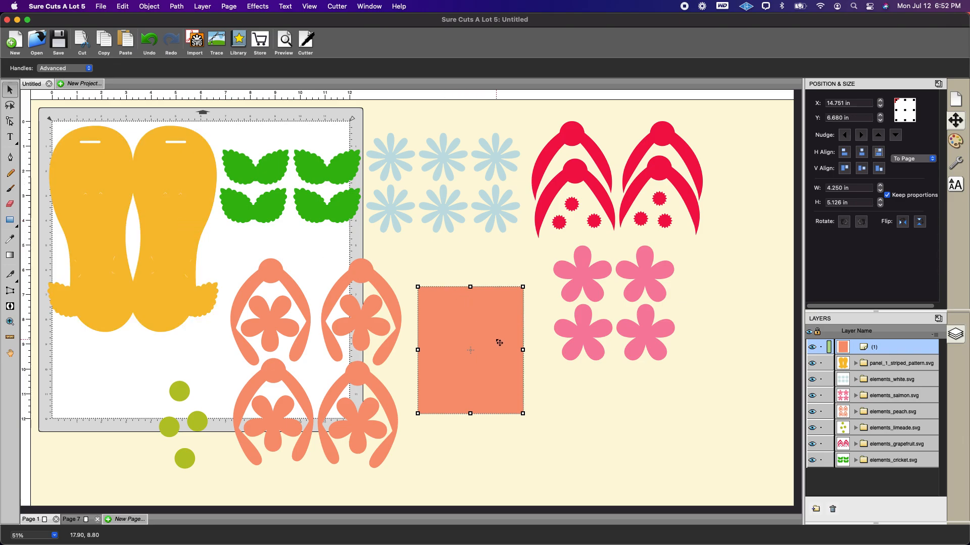
left_click(821, 348)
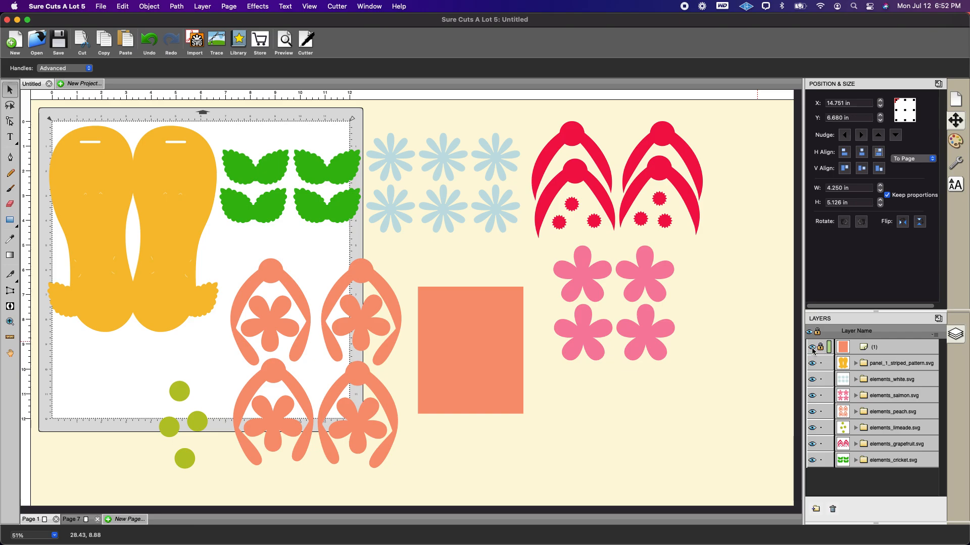
left_click(812, 348)
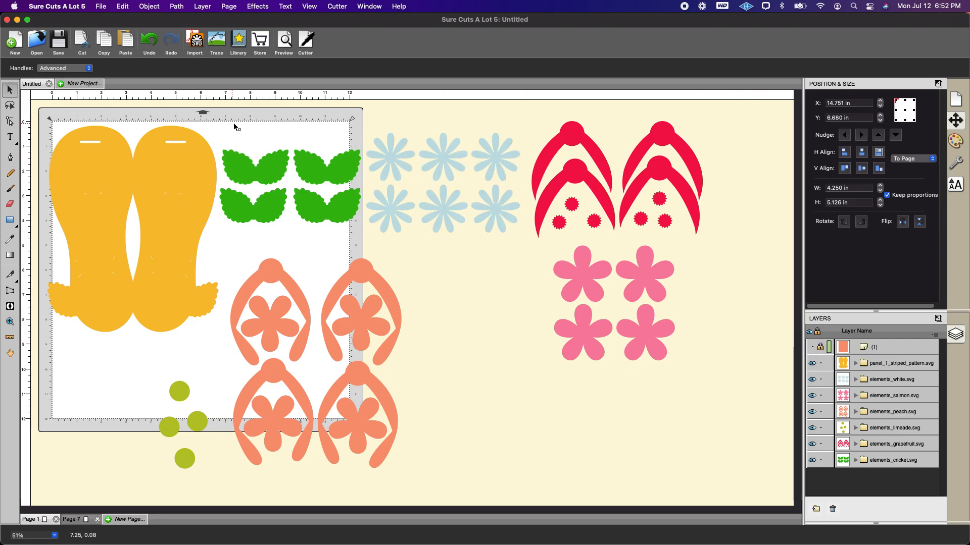
Select all the unlocked artwork, show the locked rectangle again, and move the artwork so the yellow panel surrounds the rectangle
left_click_drag(34, 102, 740, 488)
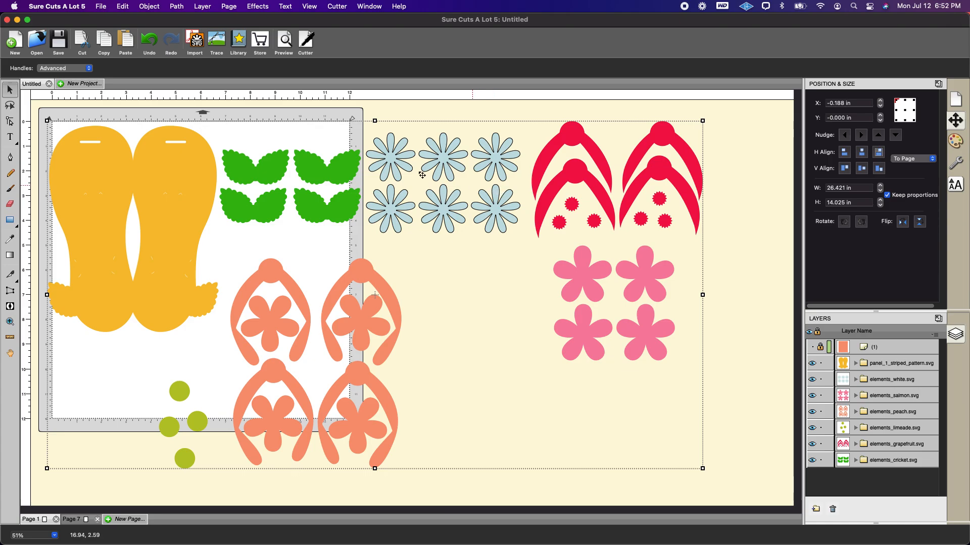
left_click(123, 6)
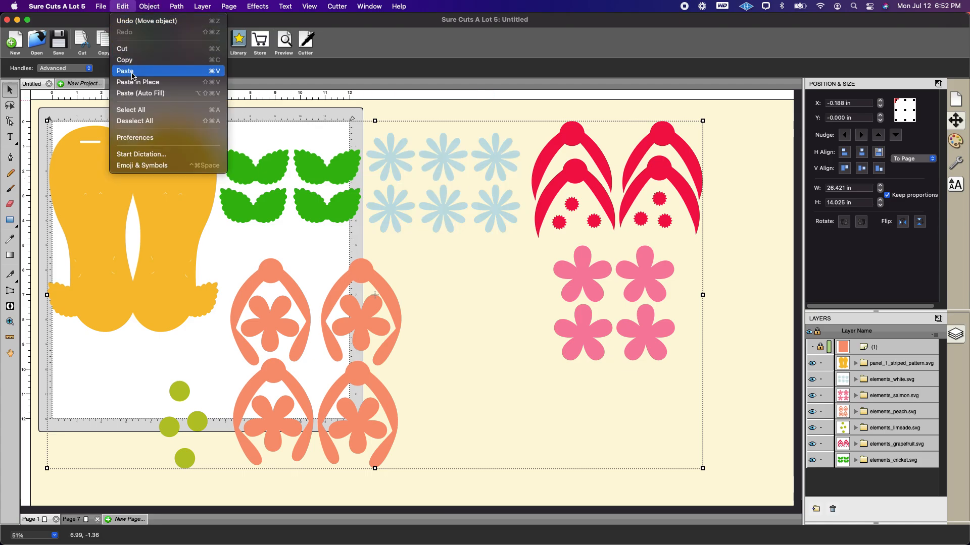
left_click(133, 110)
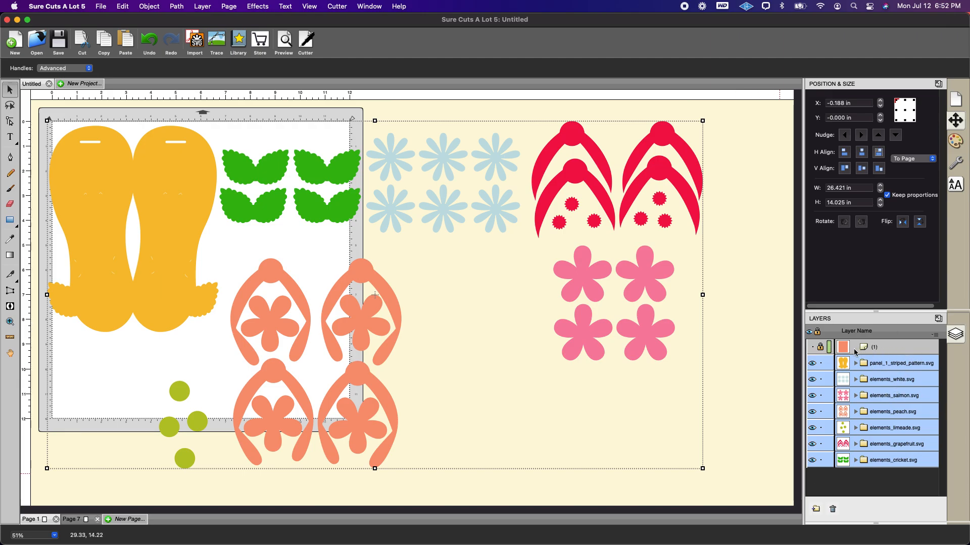
left_click(812, 348)
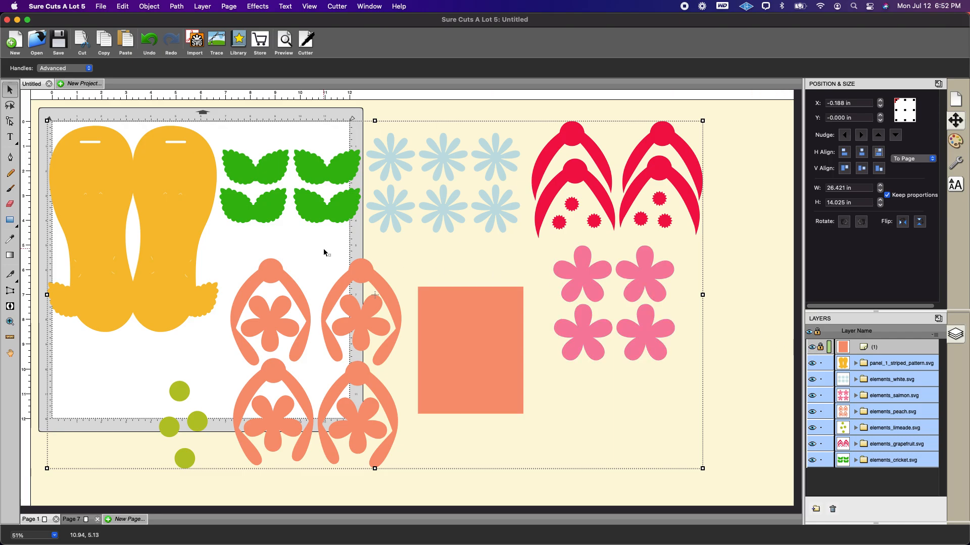
left_click_drag(174, 195, 520, 327)
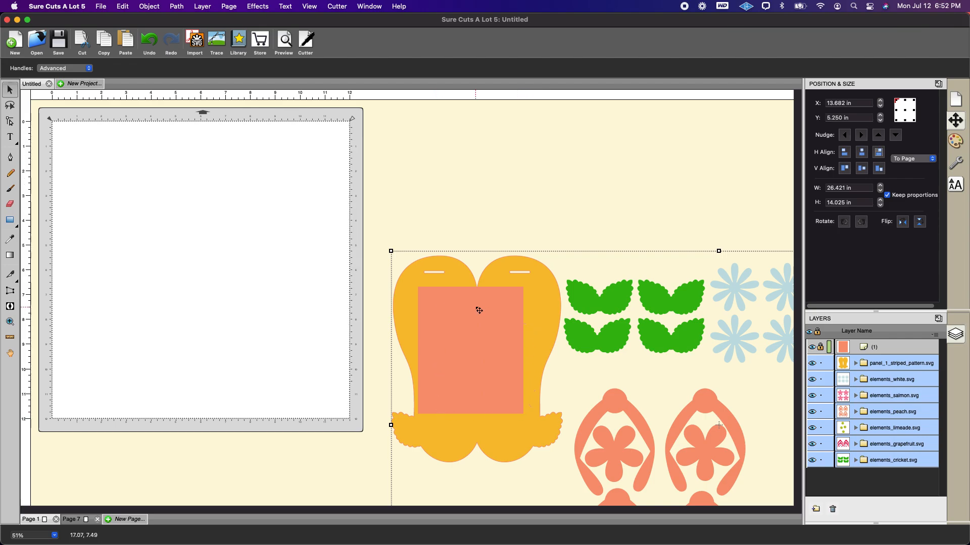
Bring the selected artwork in front of the locked peach rectangle and move it to about X 5.21, Y 0.73 in
left_click_drag(479, 311, 317, 210)
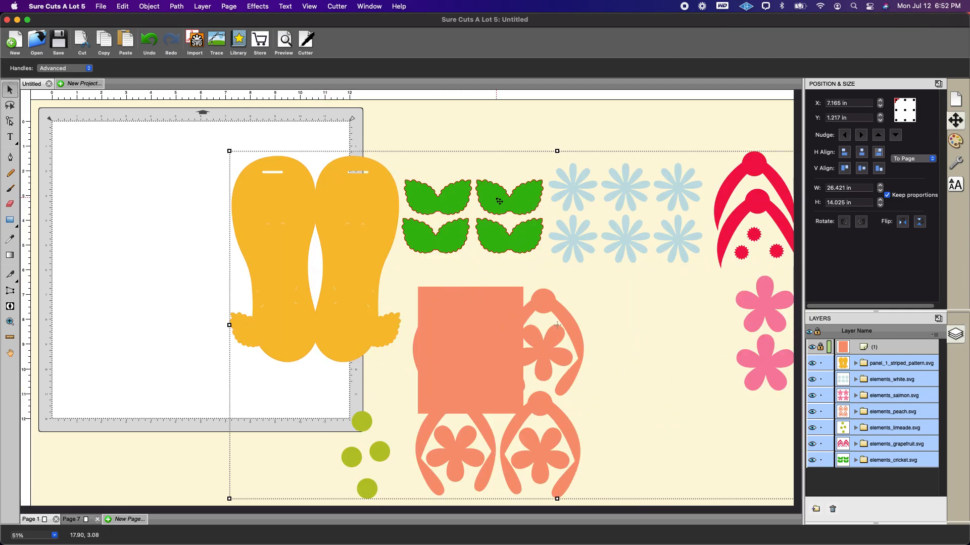
right_click(499, 201)
mouse_move(530, 214)
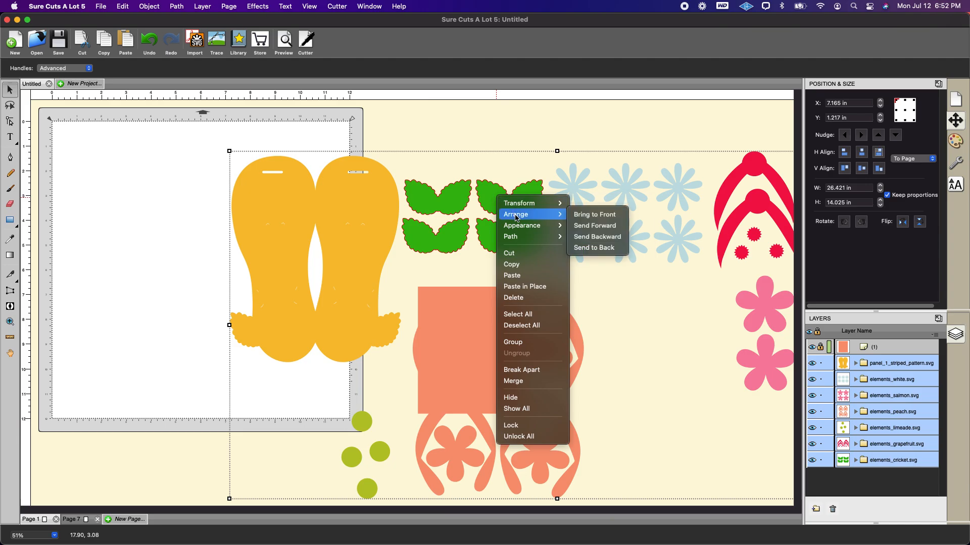
left_click(596, 214)
left_click_drag(415, 254, 317, 213)
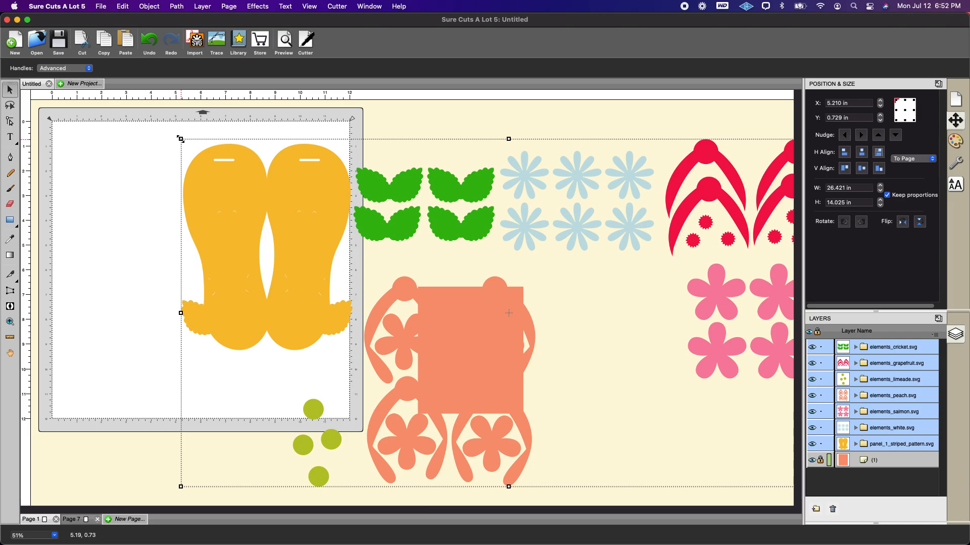
Scale all the artwork proportionally to about 16.217 x 8.609 in overall, fitting the yellow panel over the peach rectangle
left_click_drag(180, 139, 422, 284)
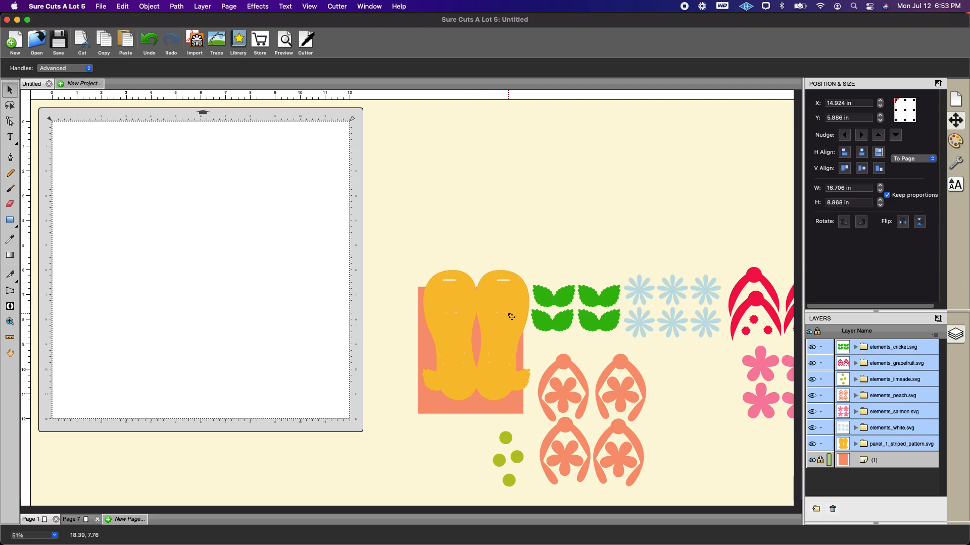
left_click_drag(513, 316, 507, 329)
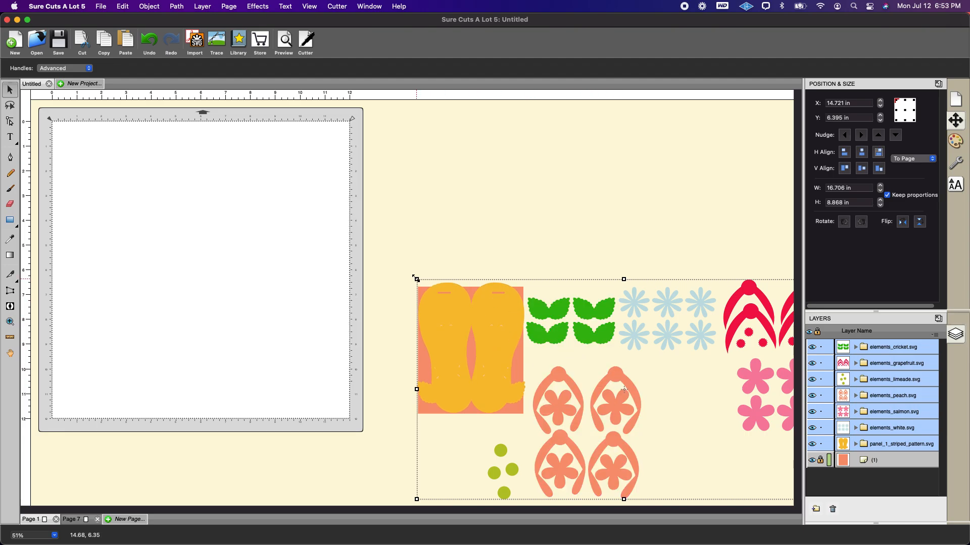
left_click_drag(415, 279, 450, 306)
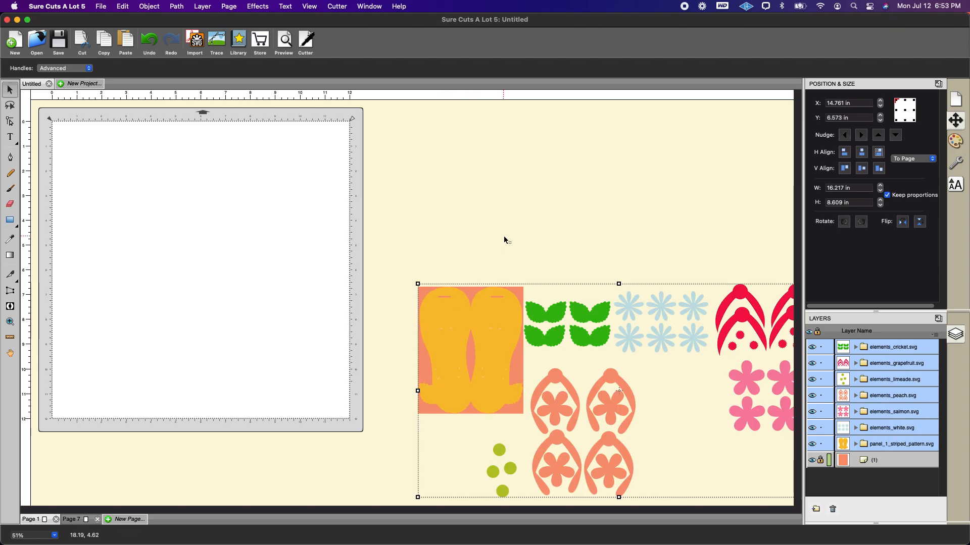
Move the artwork to about X 0.20, Y 0.32 in on the mat, and unlock and delete the peach rectangle
left_click_drag(504, 315, 145, 162)
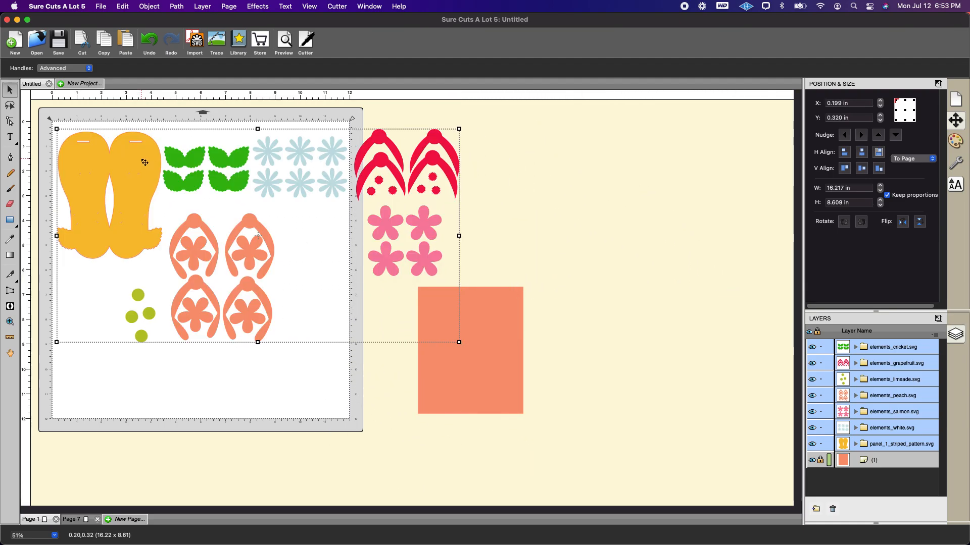
left_click(600, 205)
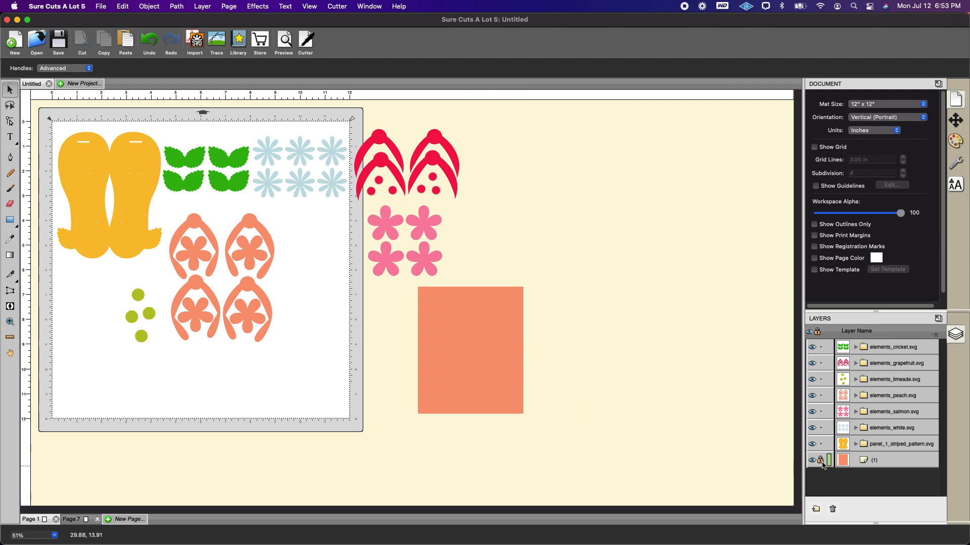
left_click(486, 350)
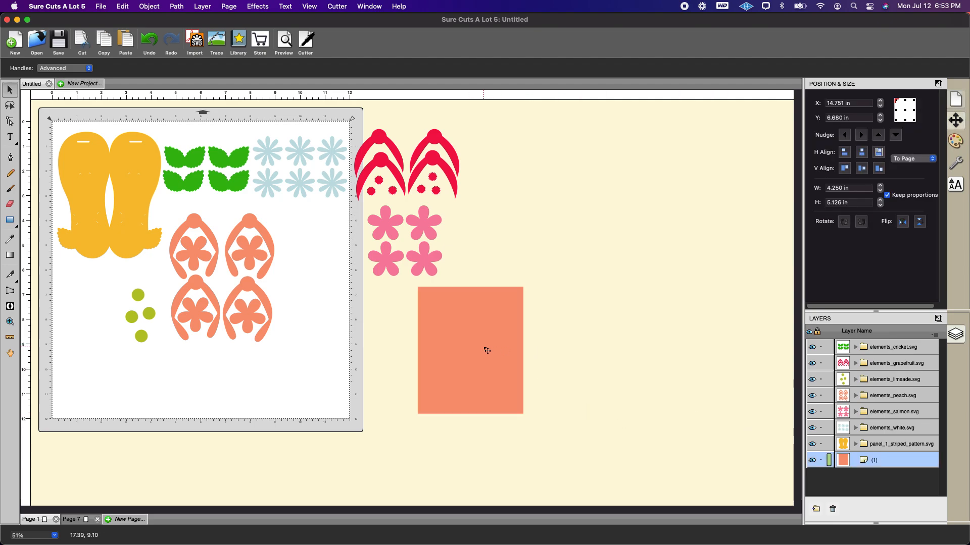
key("Delete")
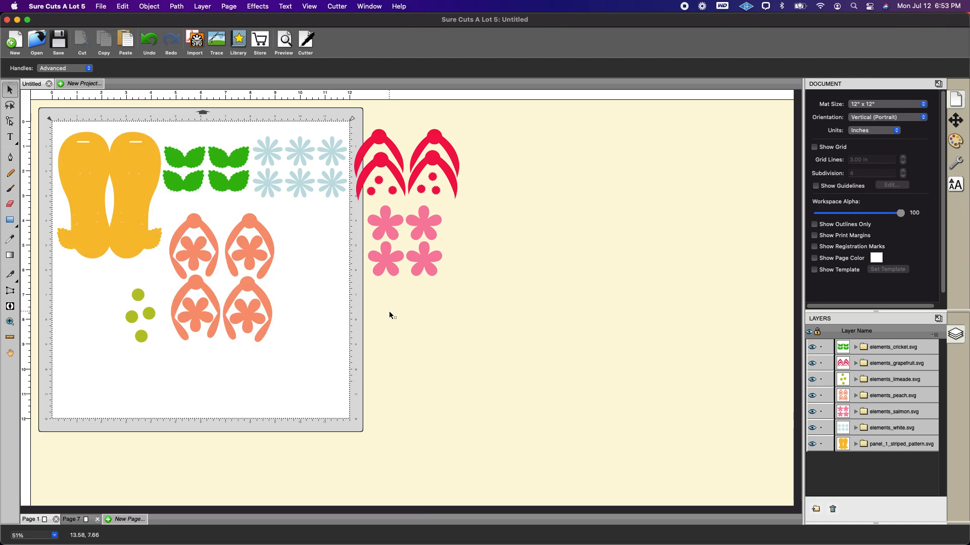
Delete the peach reference rectangle from Page 7
left_click(76, 521)
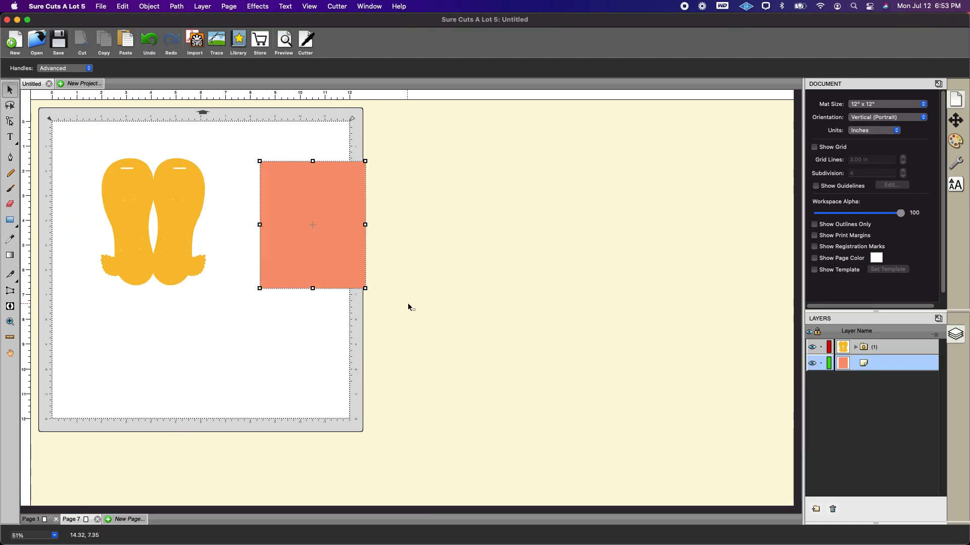
left_click_drag(328, 207, 459, 206)
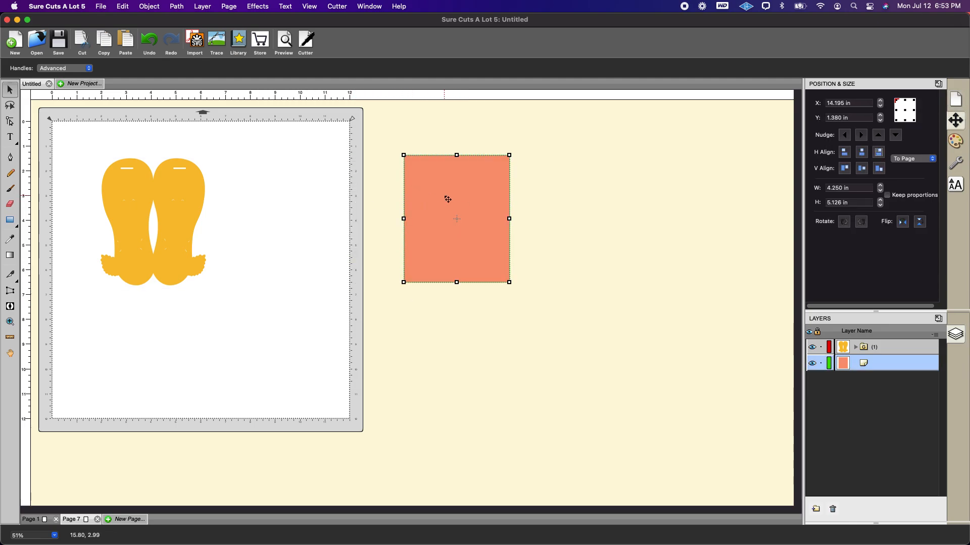
key("Delete")
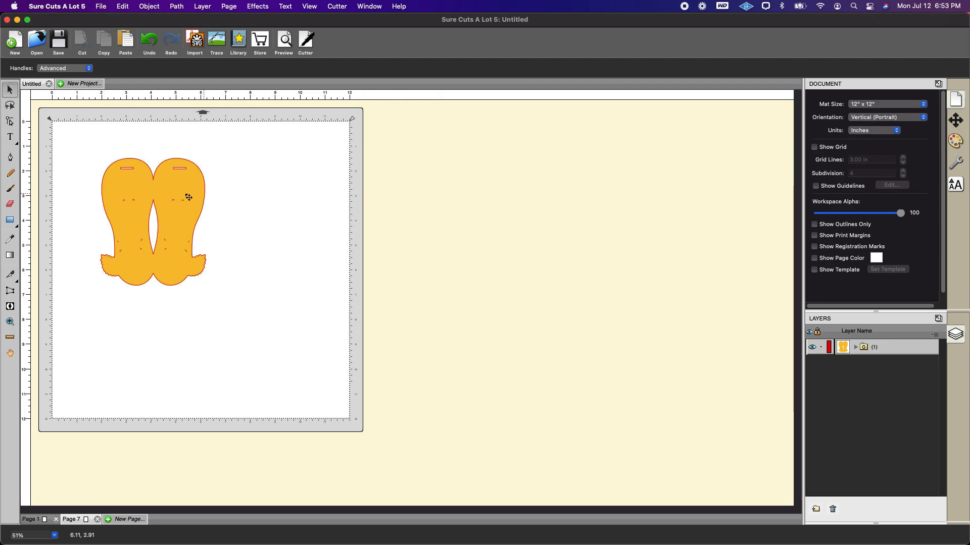
Move the yellow panel to about X 4.87, Y 5.17 in and delete the white markings layer inside its group
left_click_drag(179, 196, 251, 288)
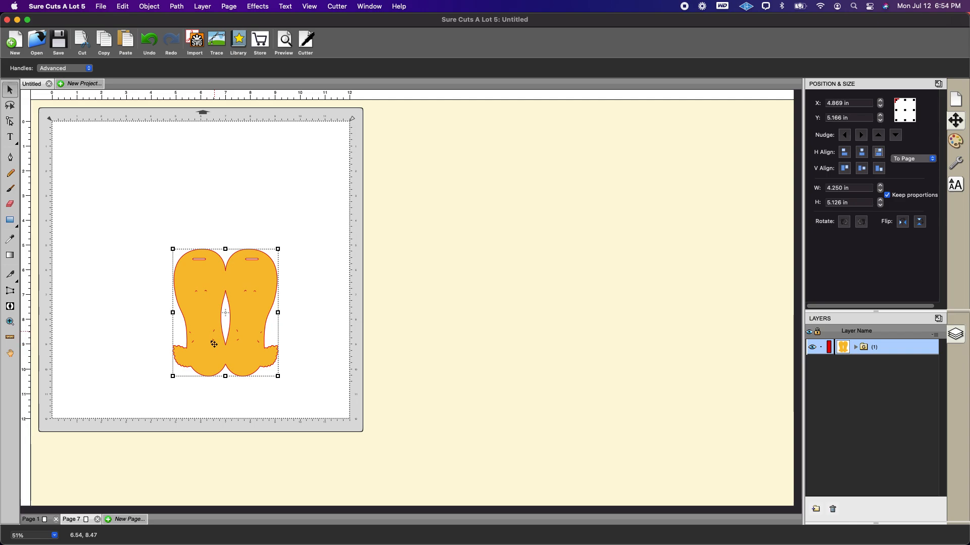
left_click(856, 348)
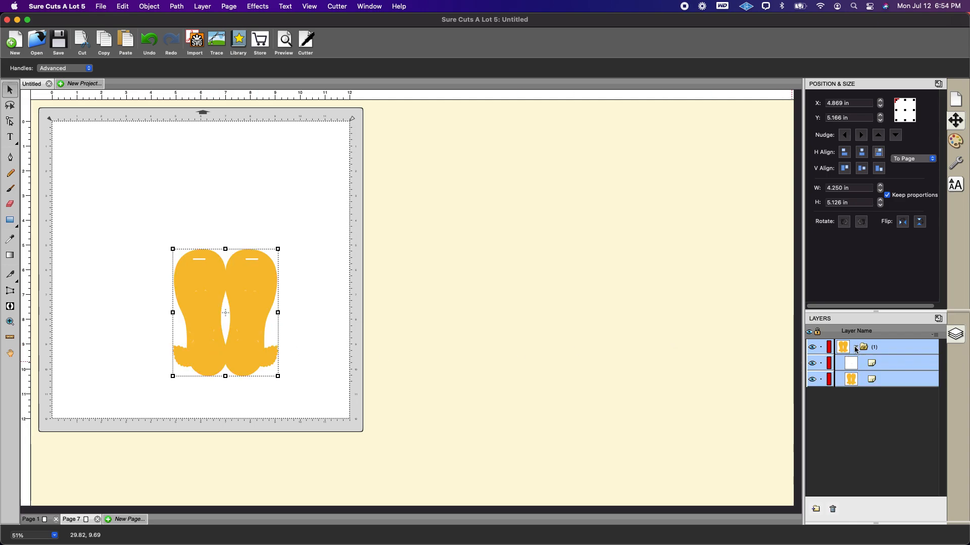
left_click(886, 363)
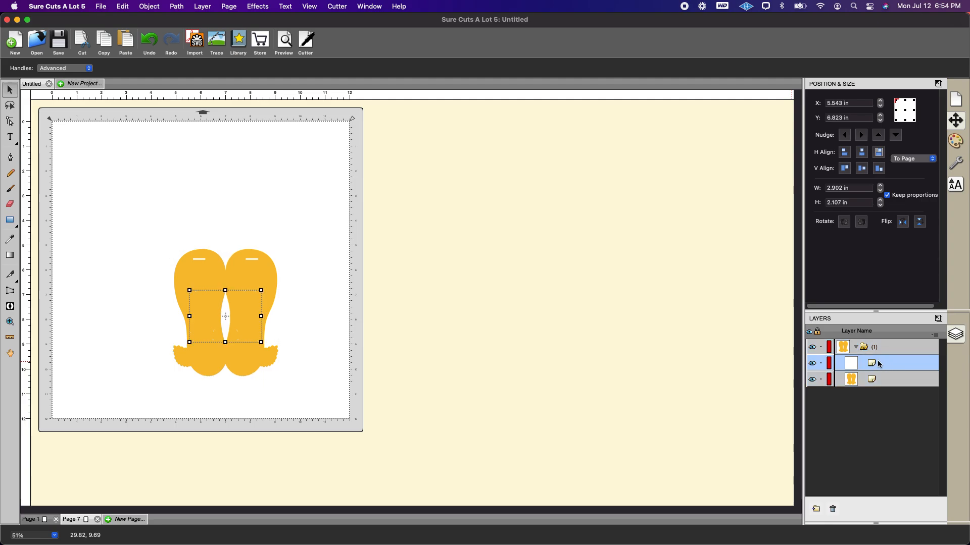
key("Delete")
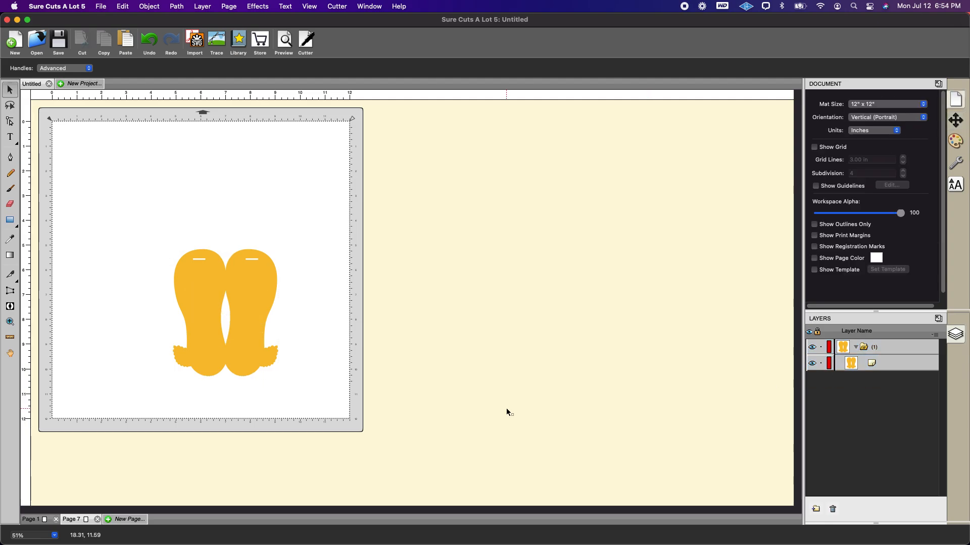
key("e")
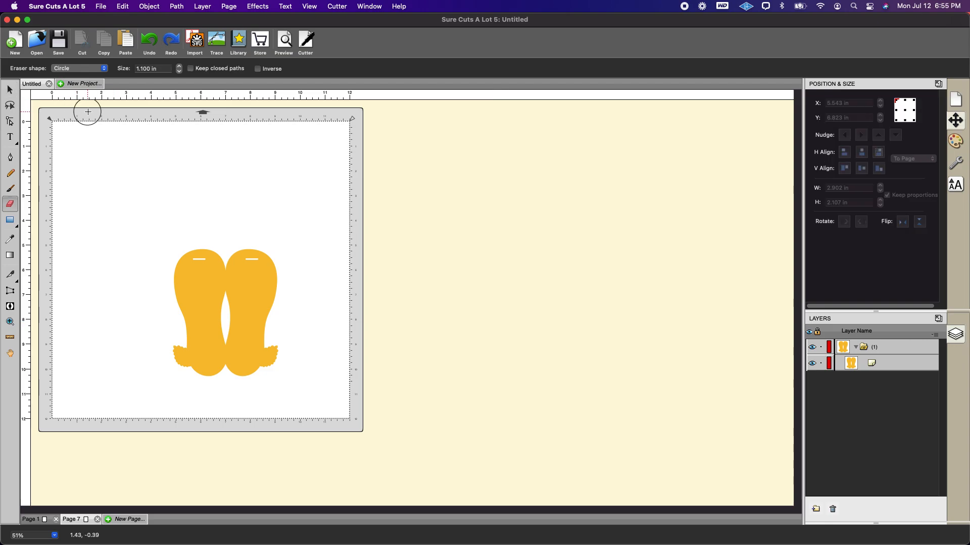
left_click(10, 90)
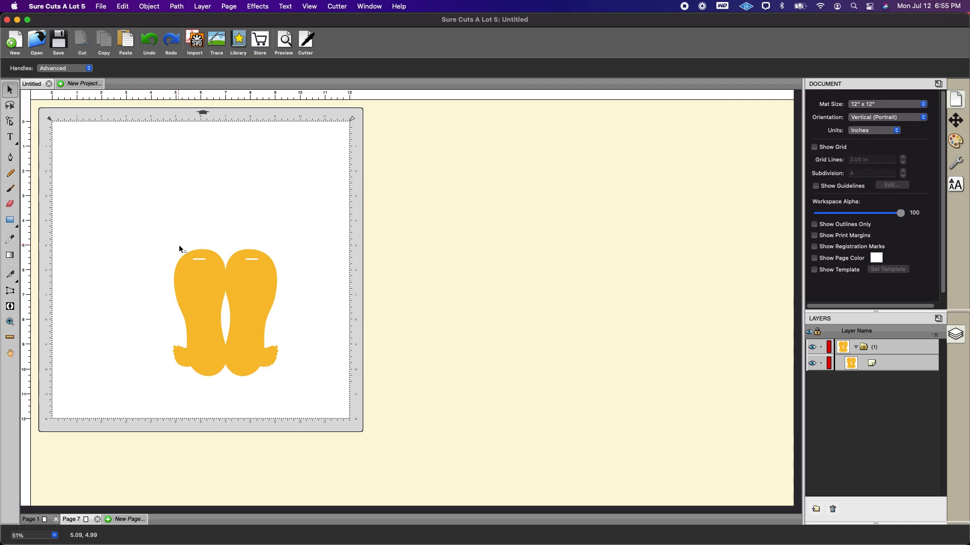
Remove the two handle slots near the upper edge of the yellow panel by editing and deleting their path points
left_click(11, 326)
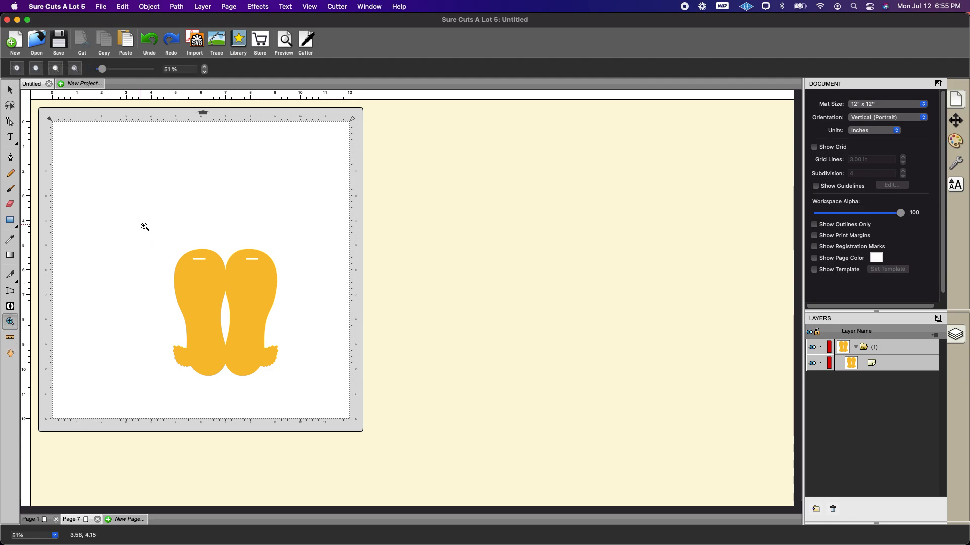
left_click_drag(142, 223, 346, 420)
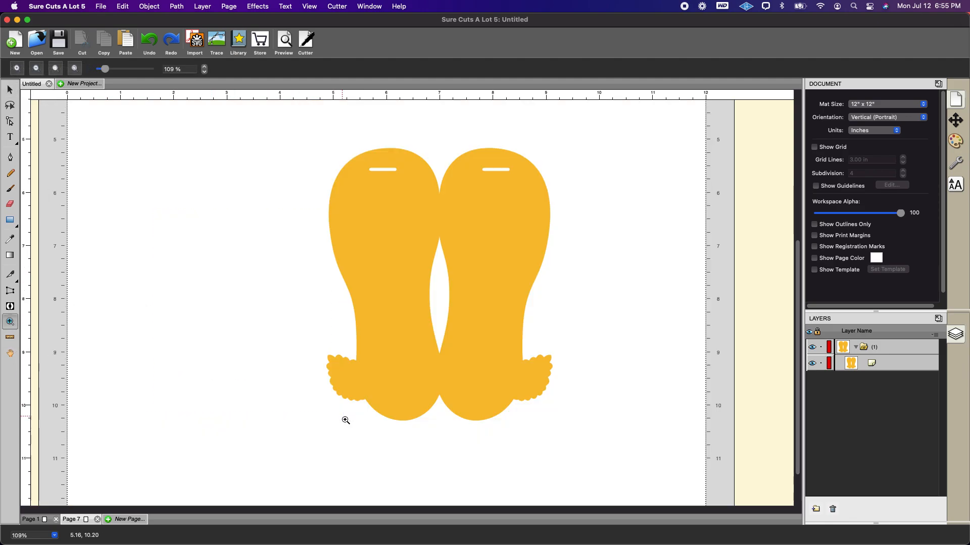
scroll(606, 422, "up", 3)
left_click_drag(299, 185, 631, 352)
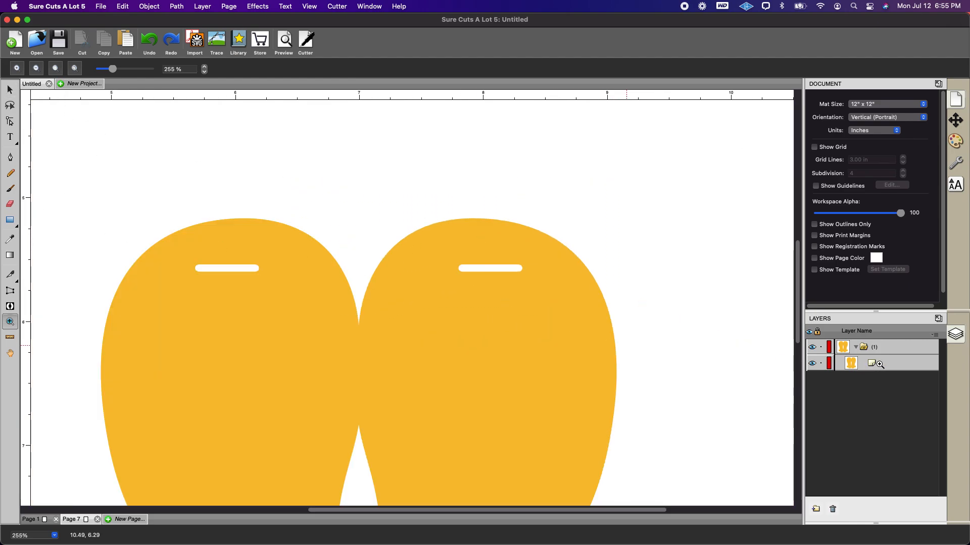
left_click(879, 364)
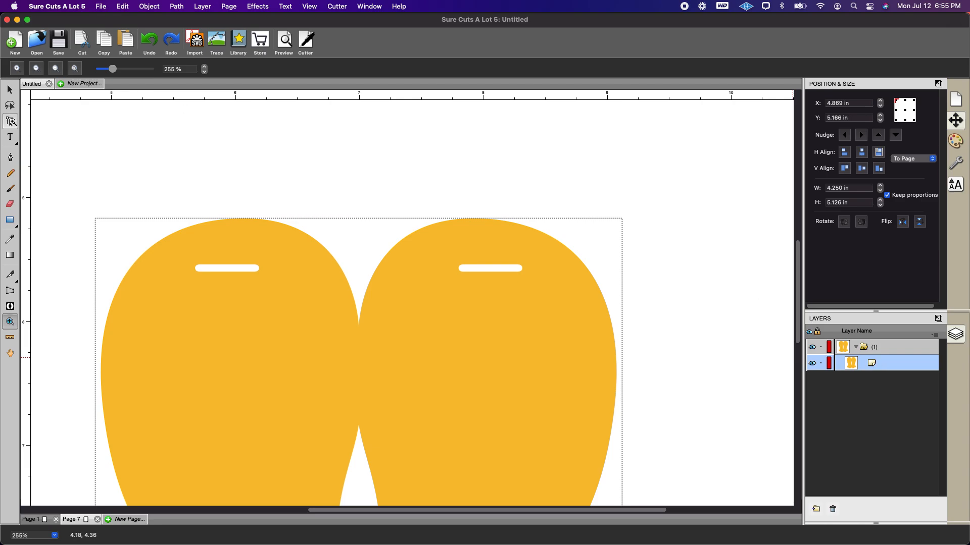
left_click(10, 121)
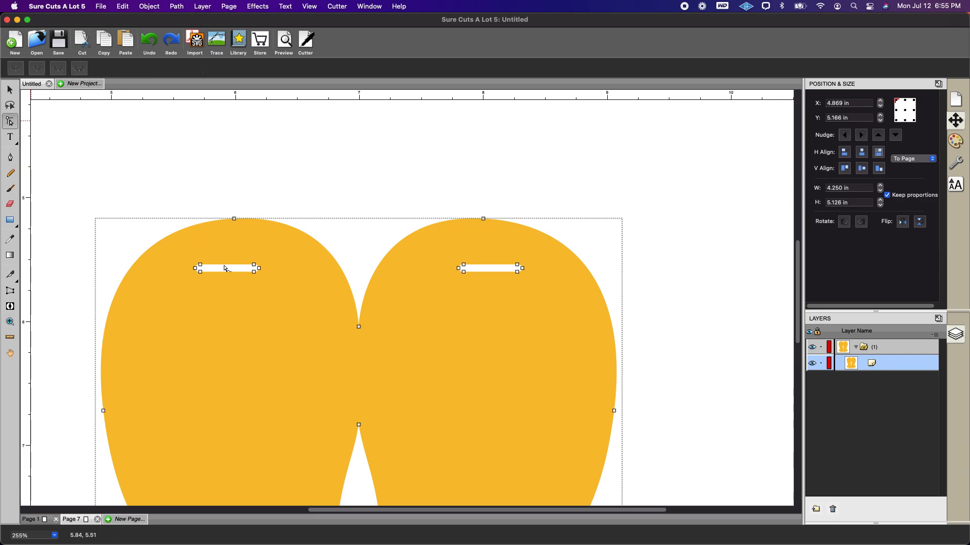
left_click_drag(254, 272, 255, 298)
left_click_drag(200, 271, 268, 296)
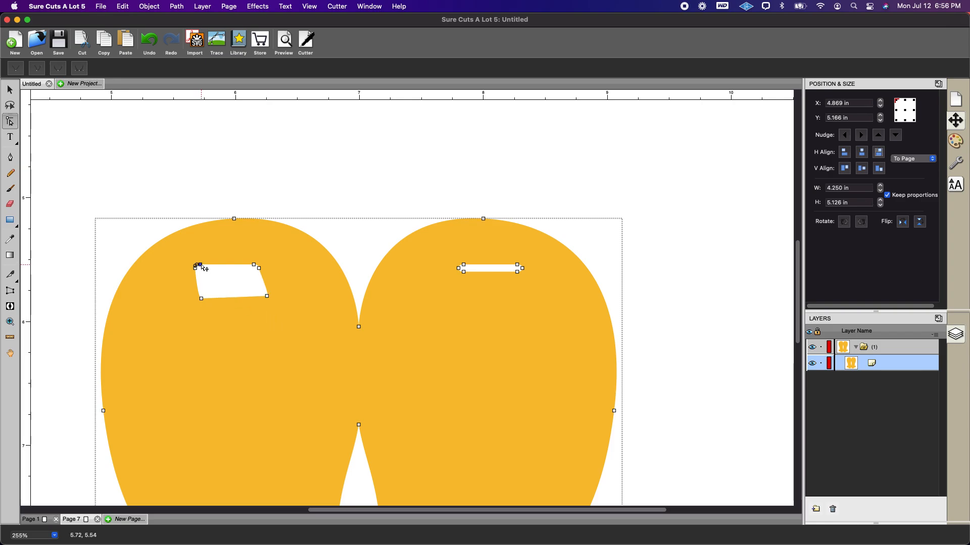
left_click(200, 264)
key("Delete")
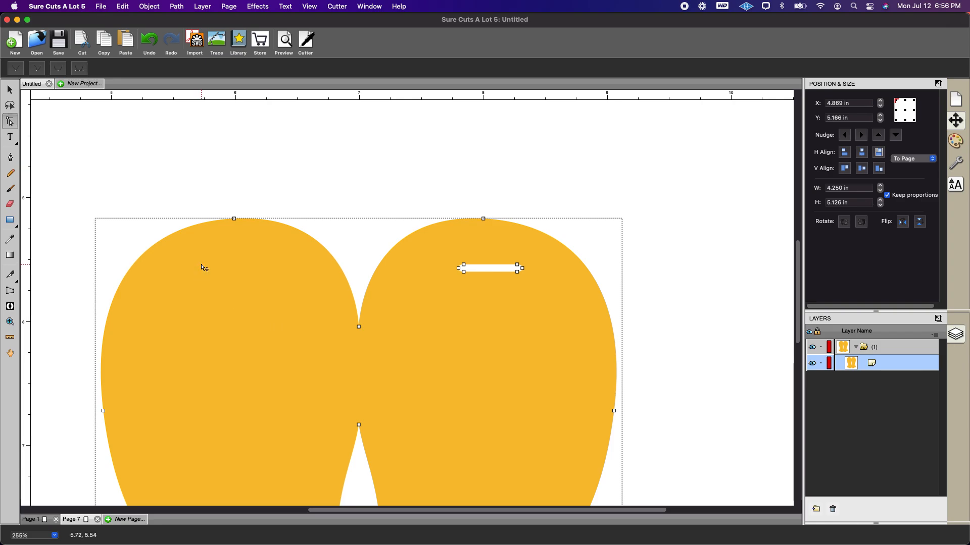
left_click(465, 272)
key("Delete")
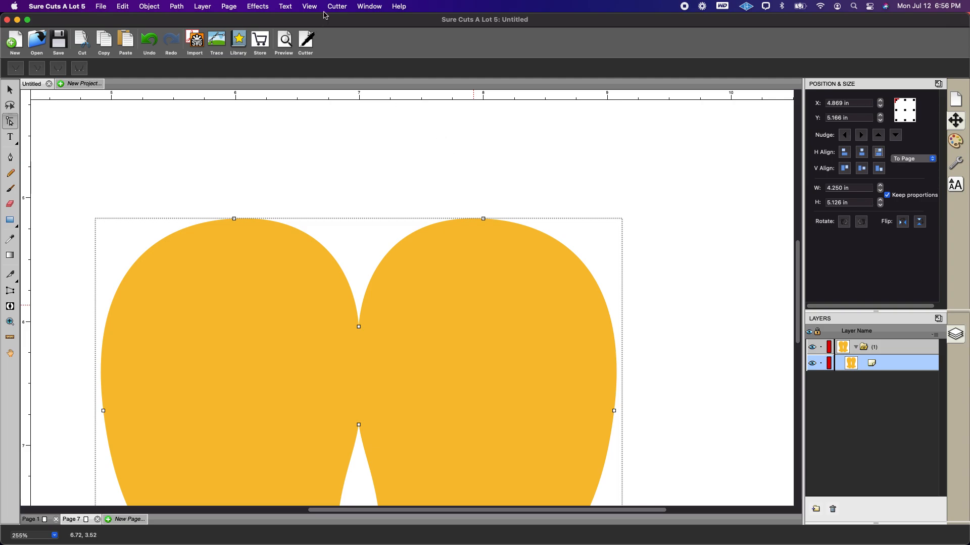
Move the yellow panel to about X 3.69, Y 2.36 in on the mat
left_click(309, 6)
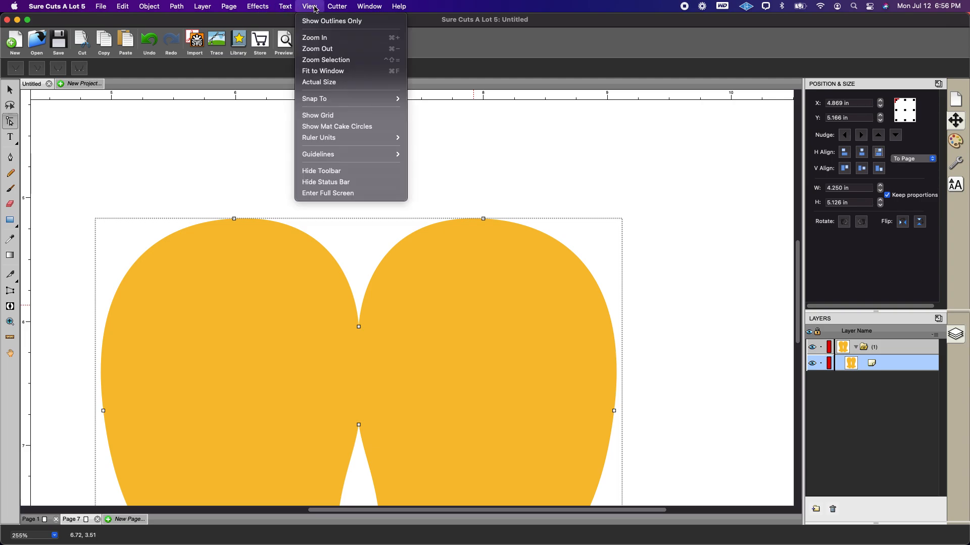
left_click(324, 71)
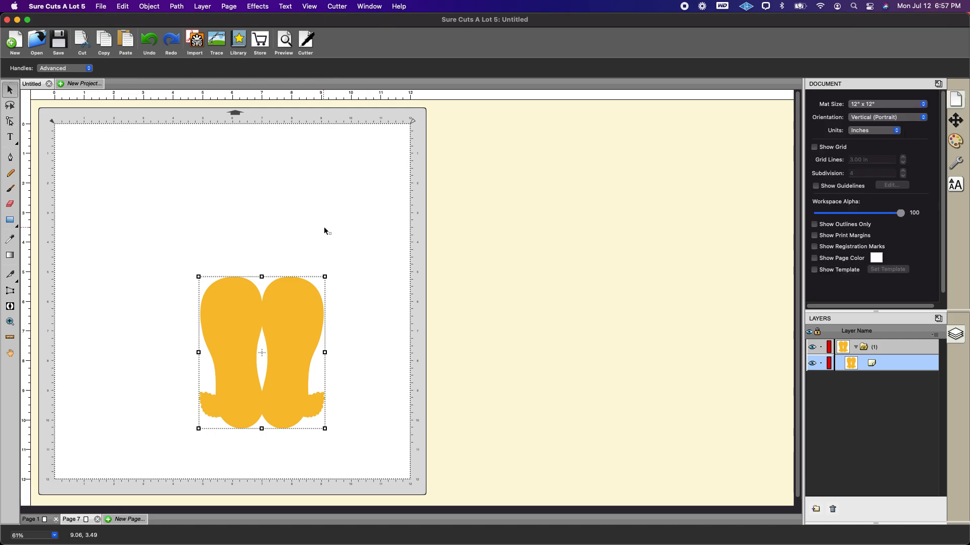
left_click(376, 312)
left_click_drag(313, 334, 277, 250)
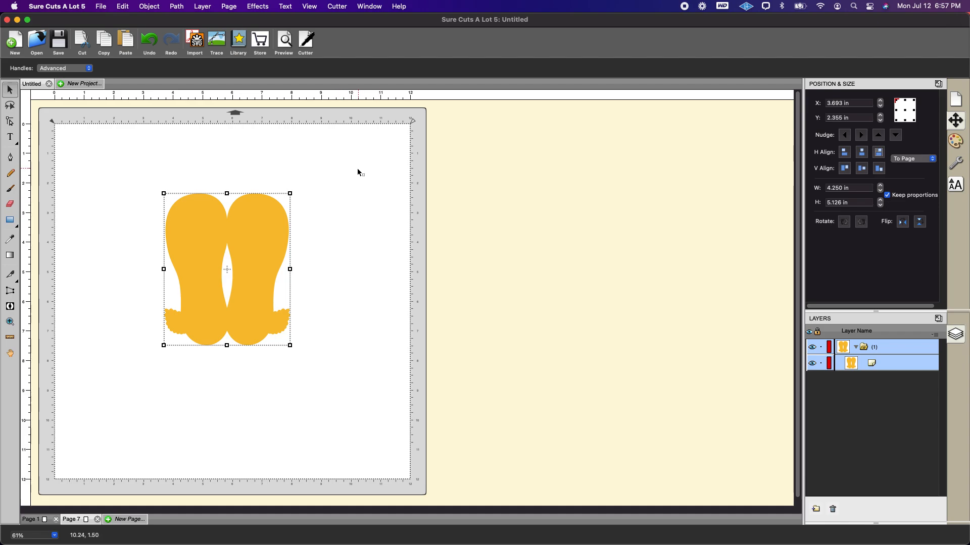
Start a Shadow Layer effect on the yellow panel, coloring it magenta and choosing the Shadow (Rounded) type
left_click(257, 7)
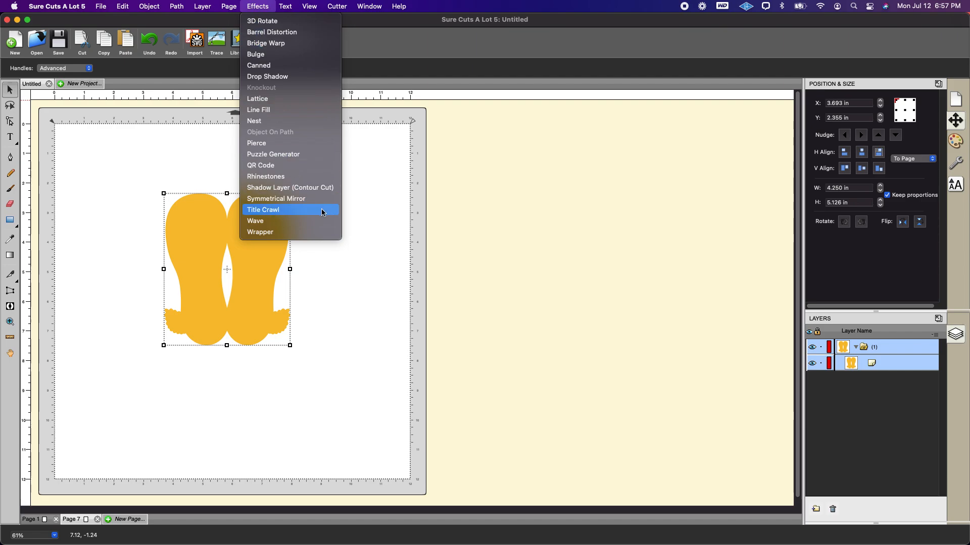
left_click(319, 190)
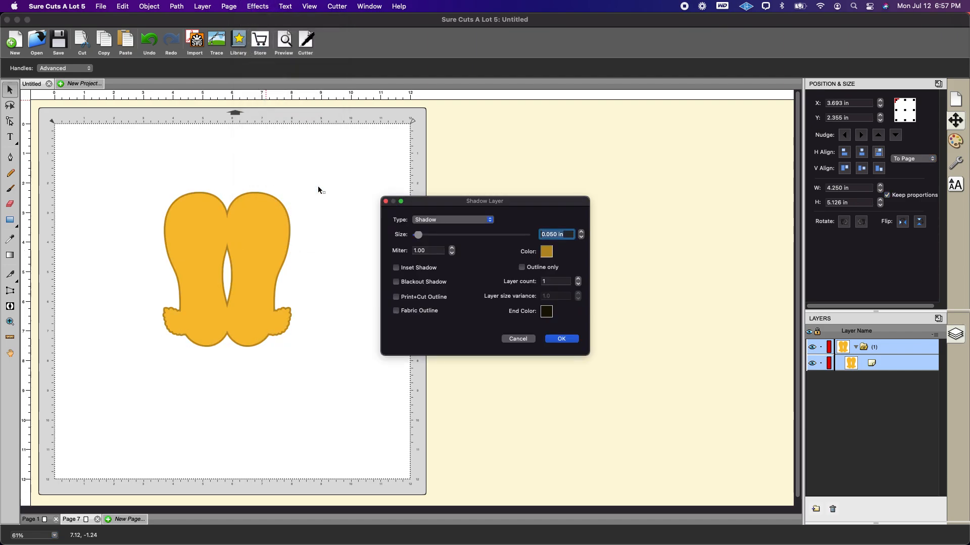
left_click(547, 253)
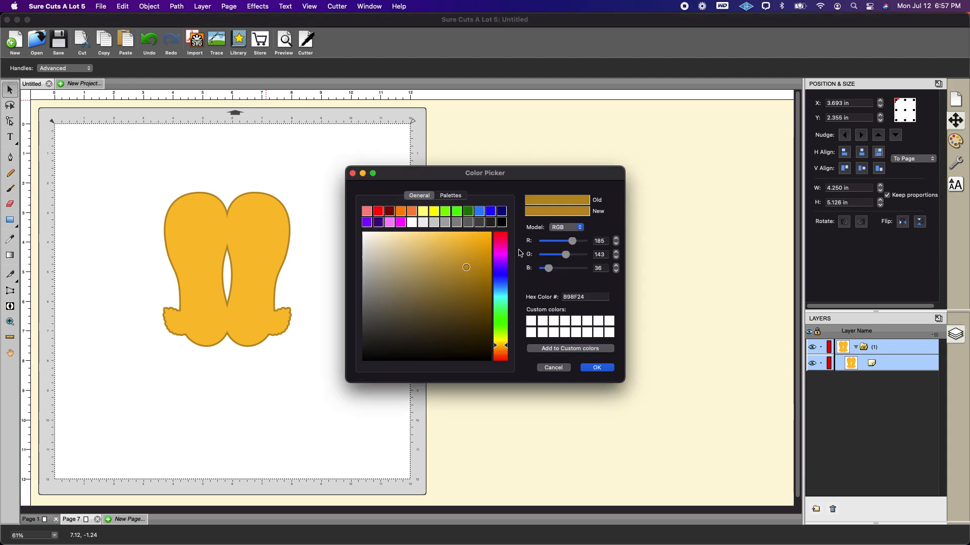
left_click(502, 246)
left_click(597, 367)
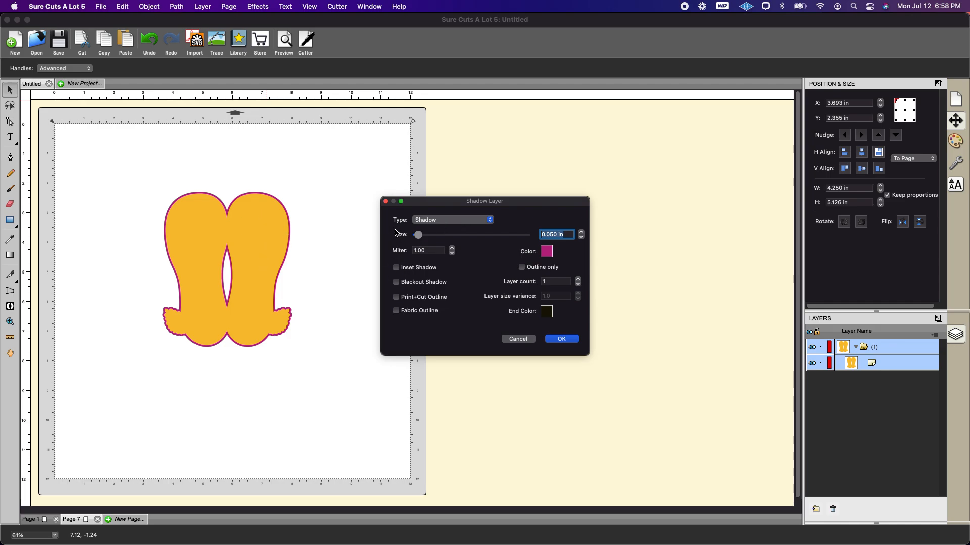
left_click(490, 221)
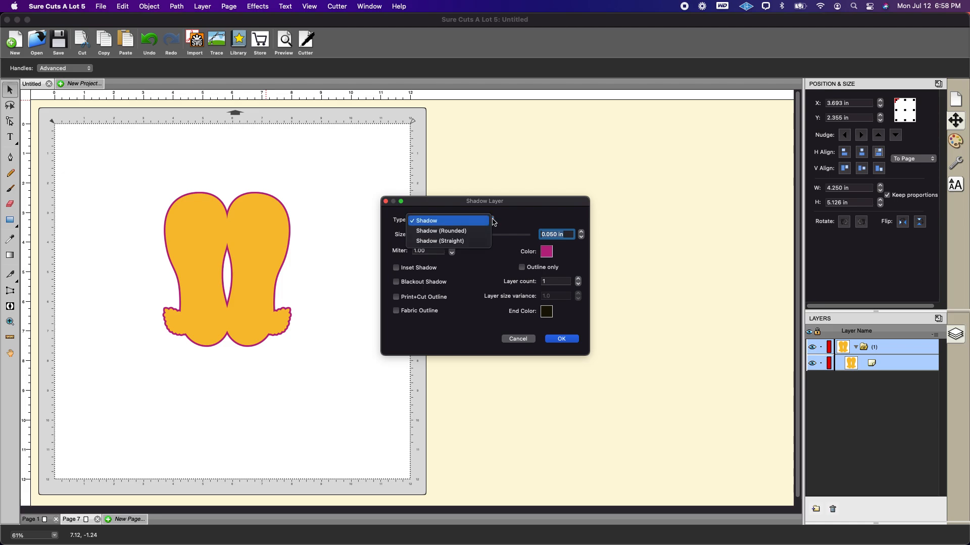
left_click(461, 232)
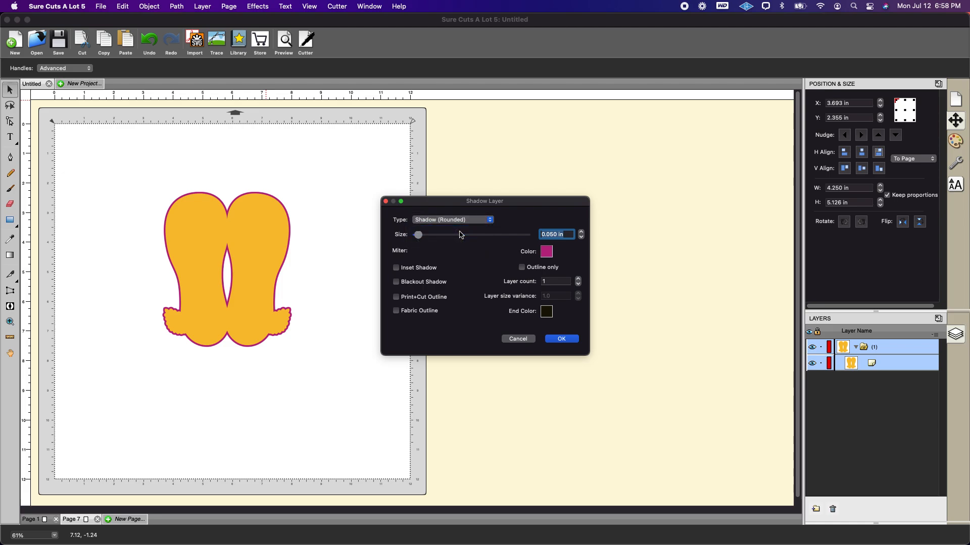
Make the shadow an inset shadow with a size of 0.075 in and apply it to the panel
left_click(396, 269)
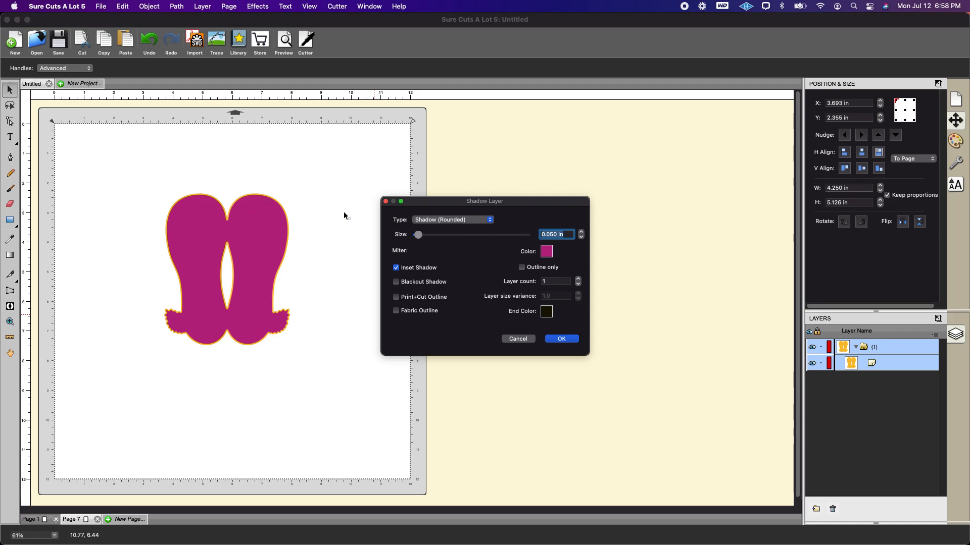
left_click(551, 234)
triple_click(561, 234)
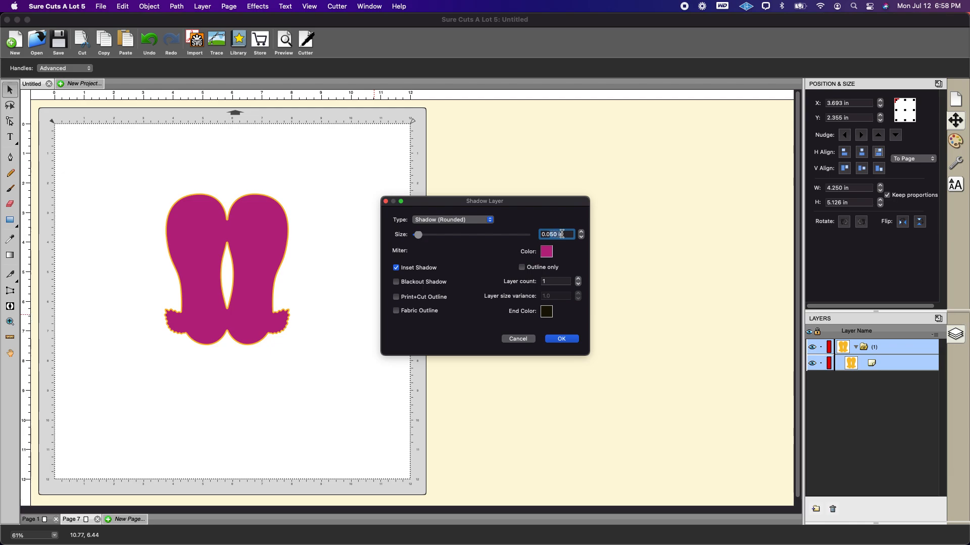
type("0.075")
key("Tab")
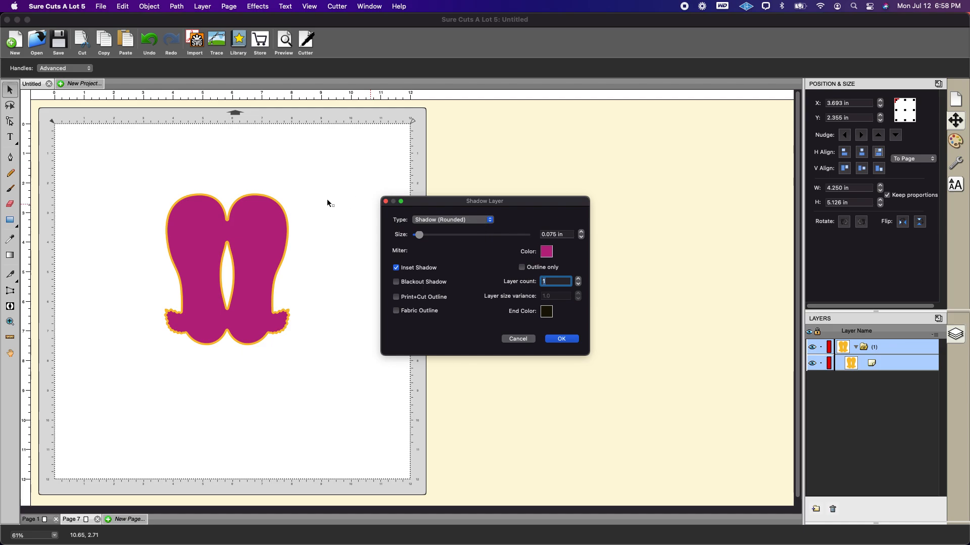
left_click(564, 342)
left_click(329, 257)
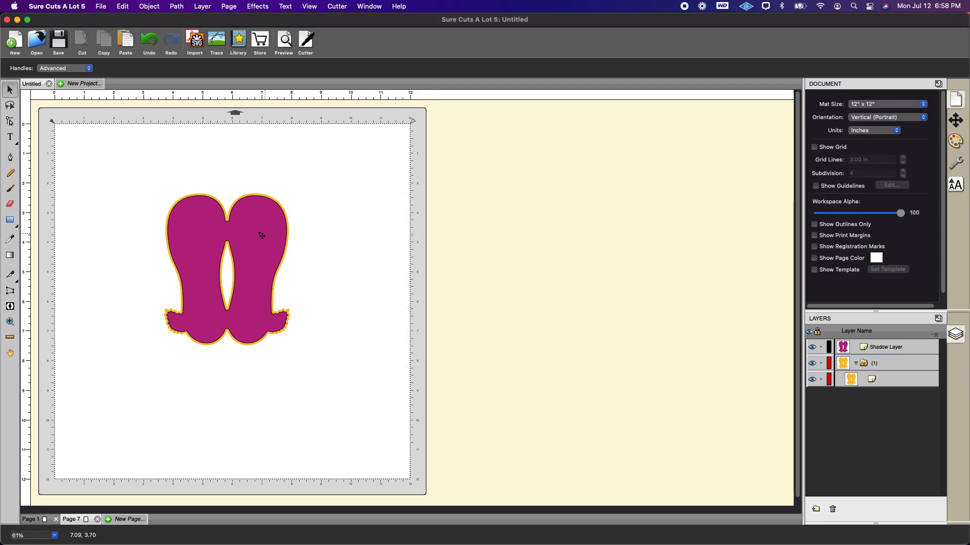
Move the magenta shadow off the mat to about X 12.75, Y 2.39 in and the yellow panel to about X 3.25, Y 6.46 in
left_click_drag(260, 233, 392, 225)
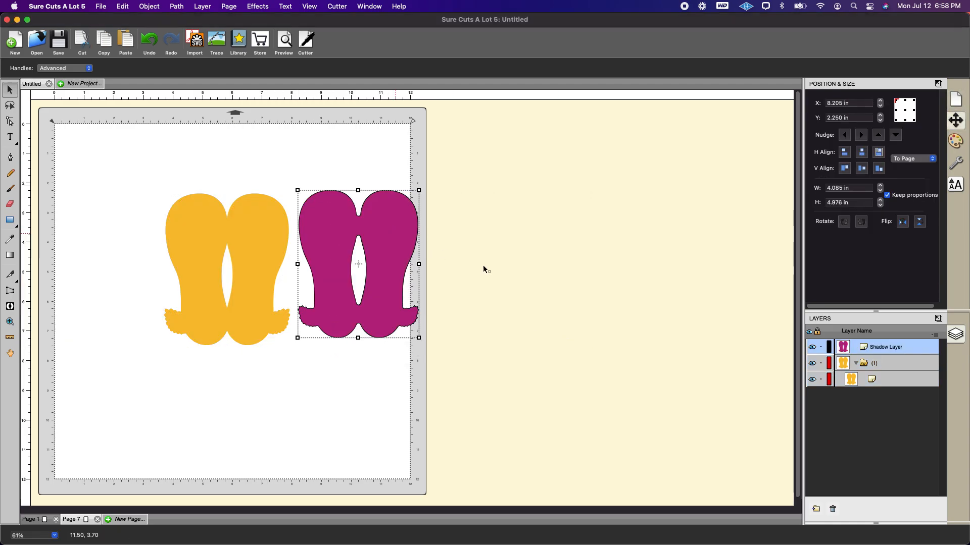
left_click(535, 280)
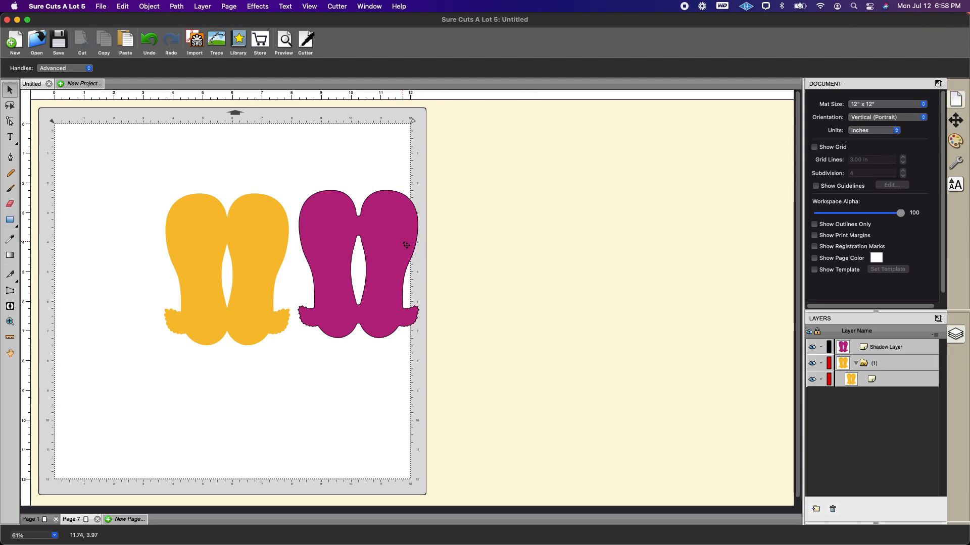
left_click_drag(406, 245, 543, 249)
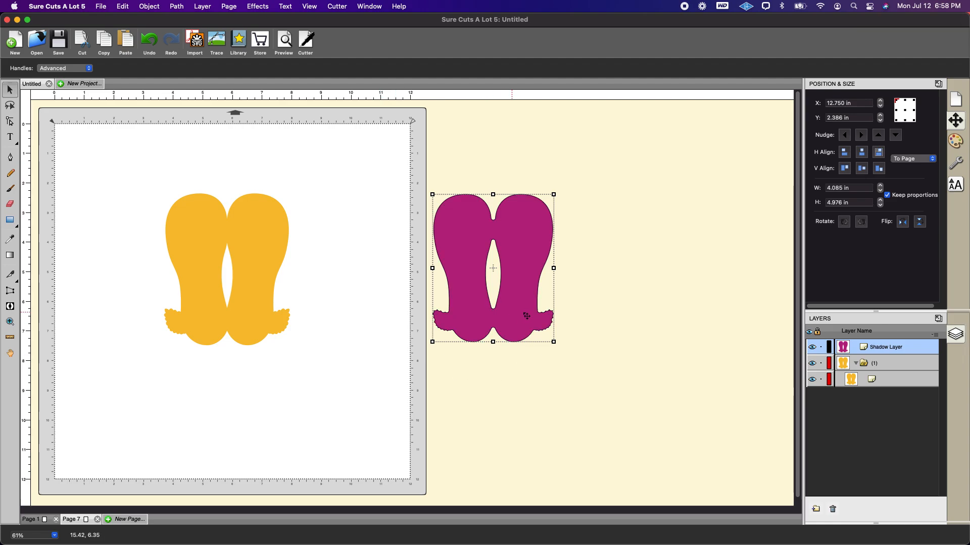
left_click_drag(269, 252, 258, 373)
Try a bottom-to-top symmetrical mirror of the yellow panel with its center at Y 6.461 in, inspect the join closely and undo the mirror
left_click(258, 6)
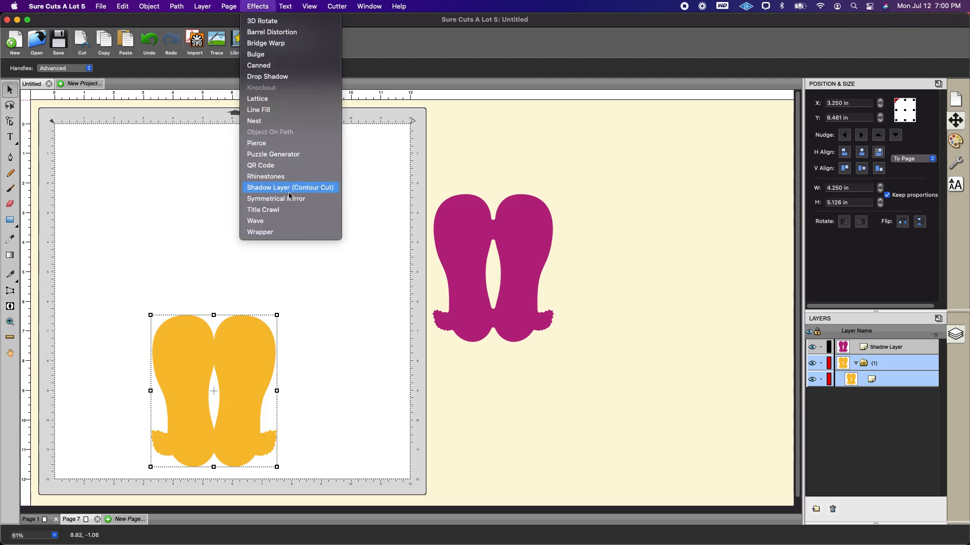
left_click(291, 199)
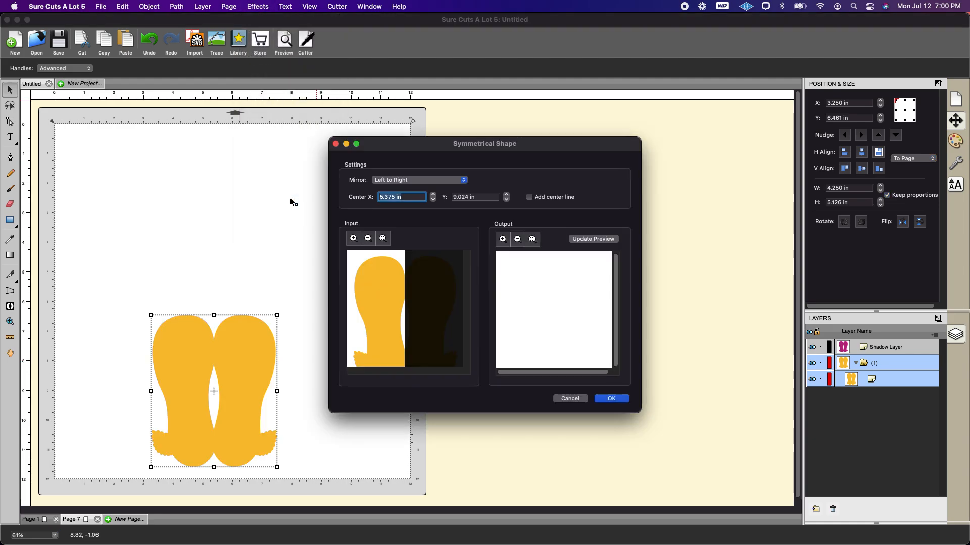
left_click(382, 180)
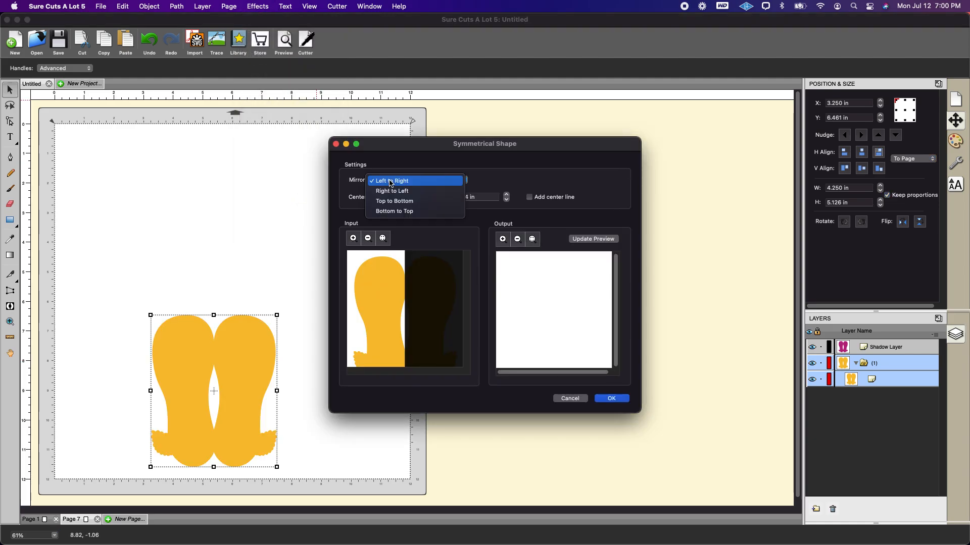
left_click(401, 211)
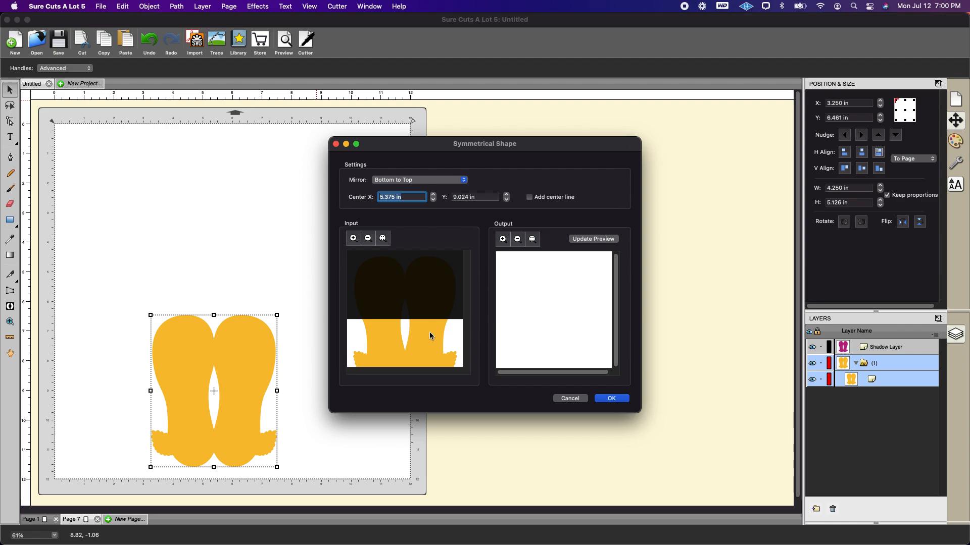
left_click_drag(430, 331, 426, 255)
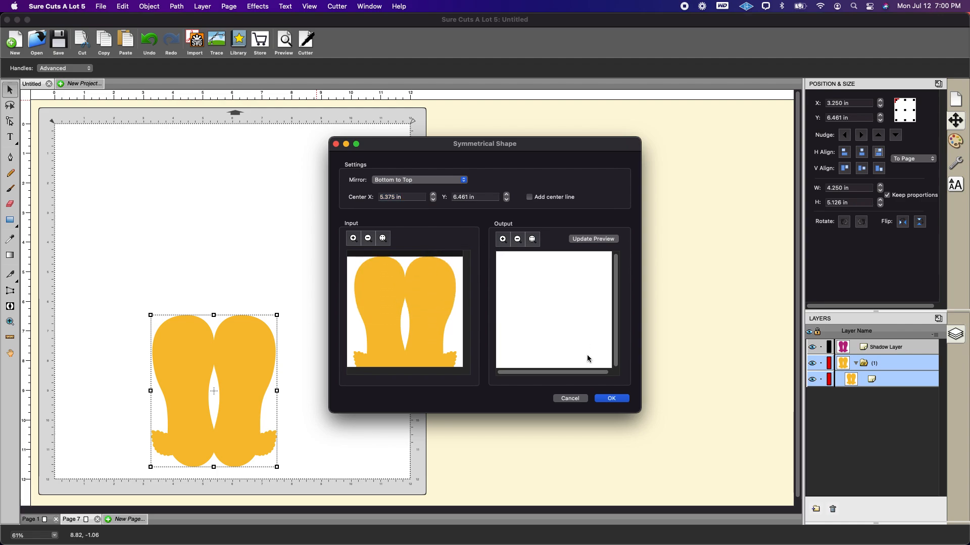
left_click(609, 400)
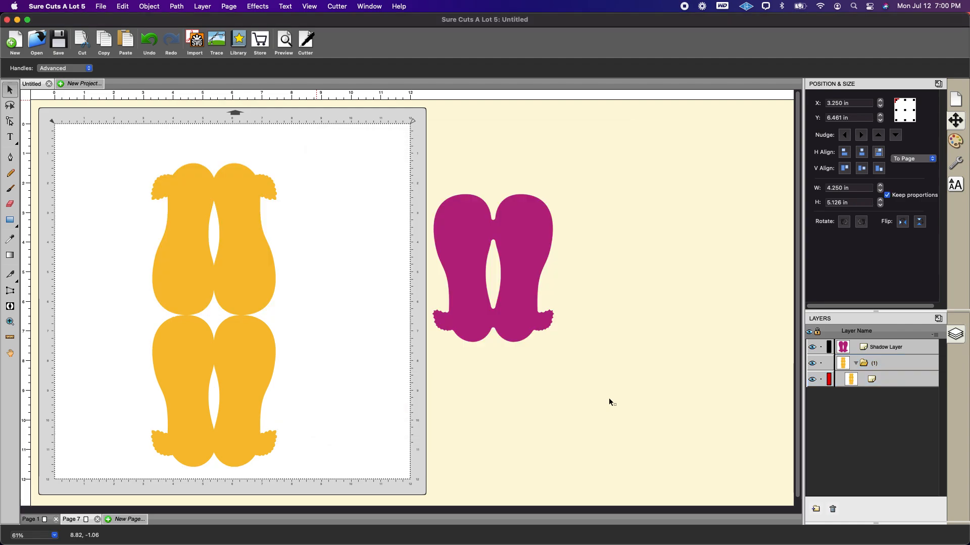
left_click(9, 322)
left_click_drag(94, 270, 341, 362)
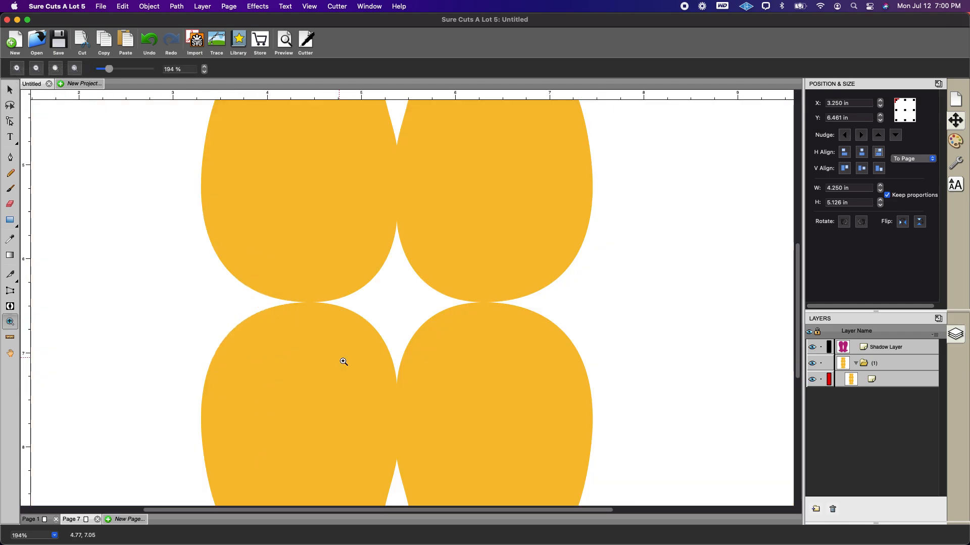
left_click(10, 90)
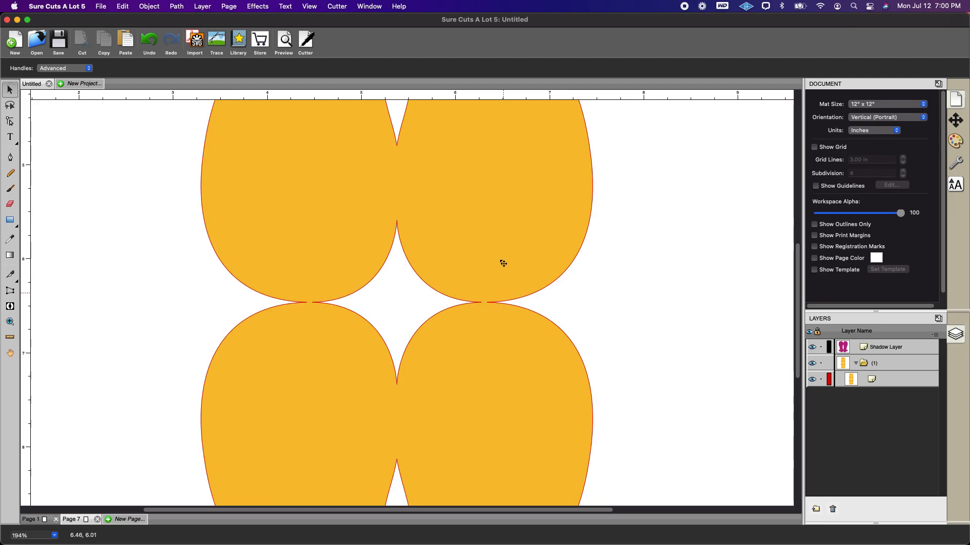
left_click(150, 42)
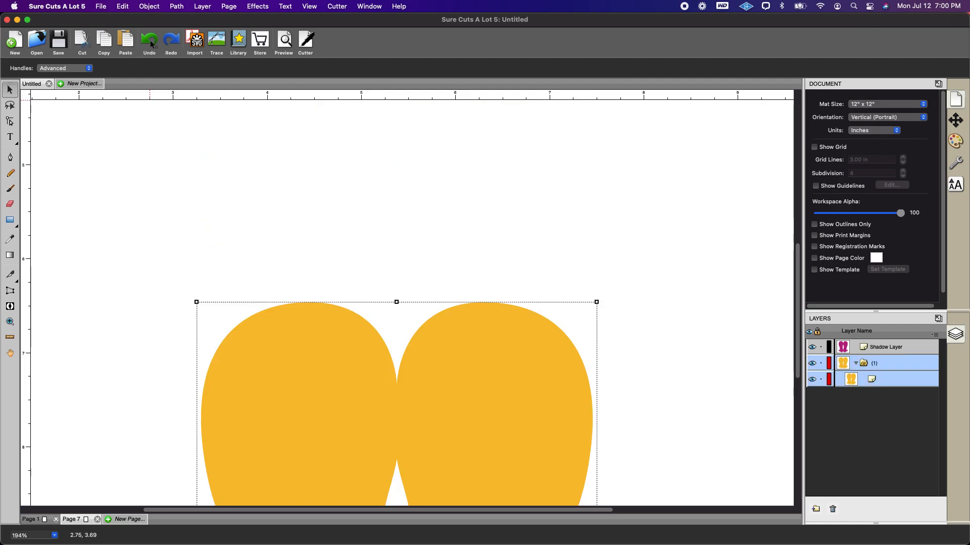
Apply a bottom-to-top symmetrical mirror to the yellow panel, with the center line slightly below its upper edge so both halves join
left_click(257, 7)
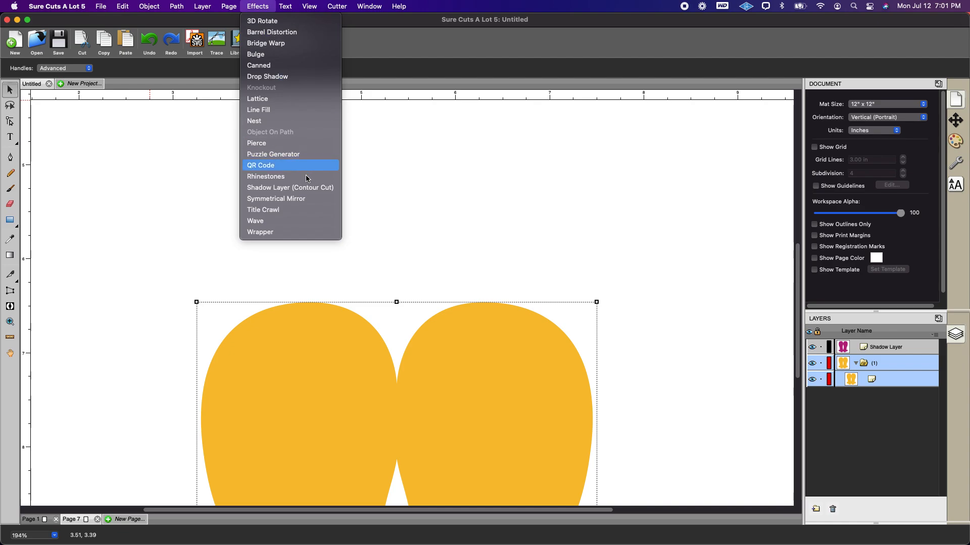
left_click(298, 200)
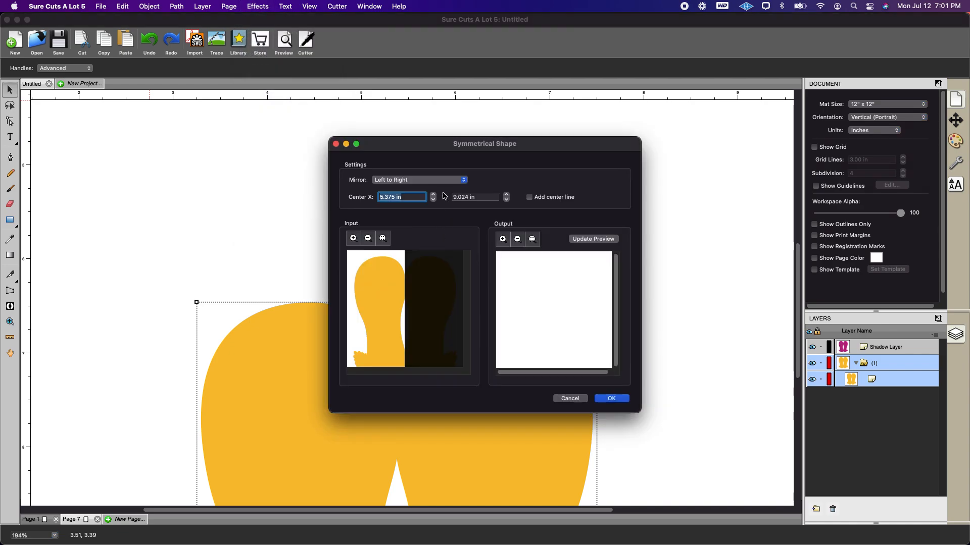
left_click(435, 180)
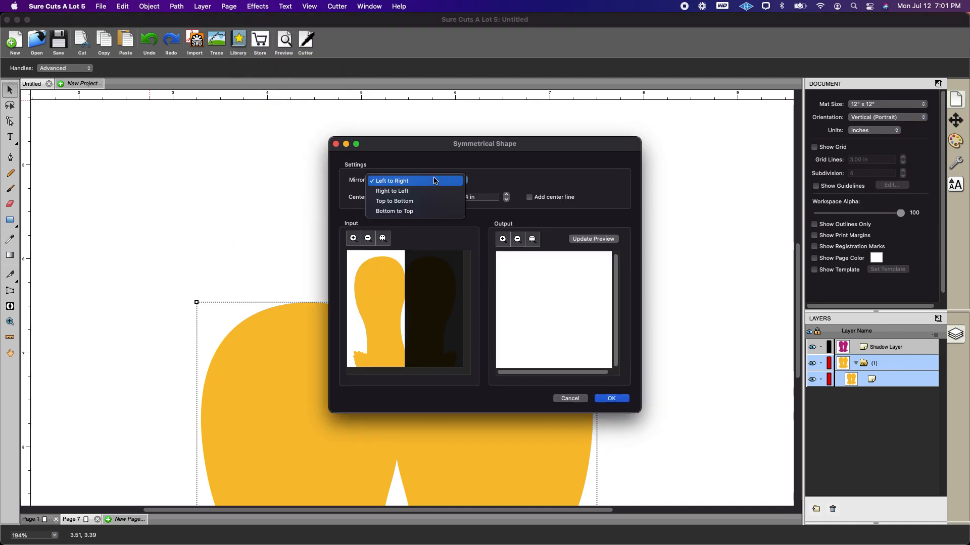
left_click(407, 212)
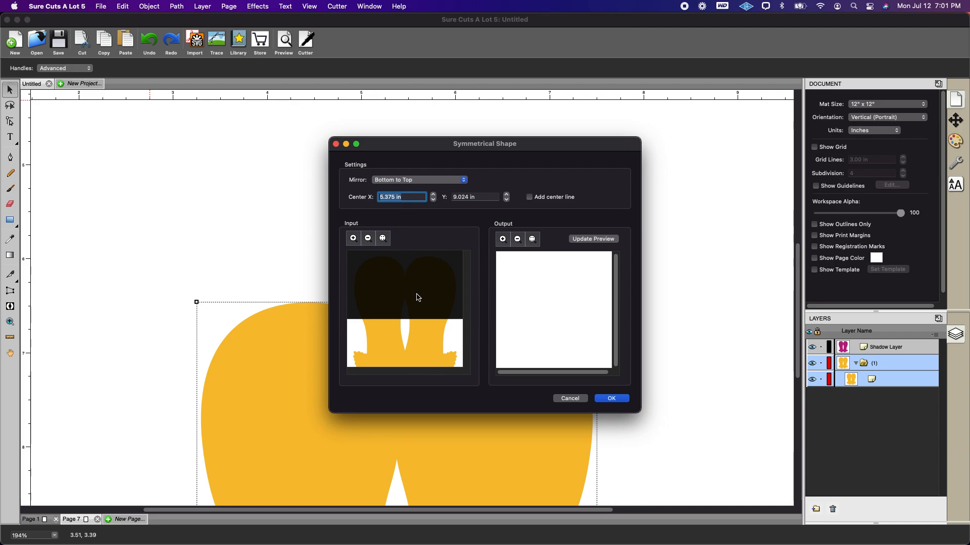
left_click_drag(423, 332, 419, 254)
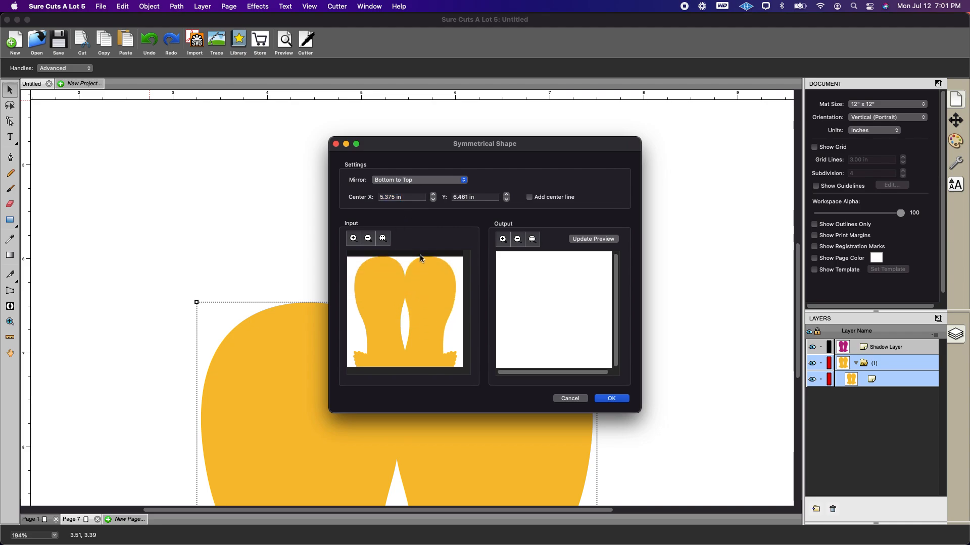
left_click(506, 194)
left_click(611, 398)
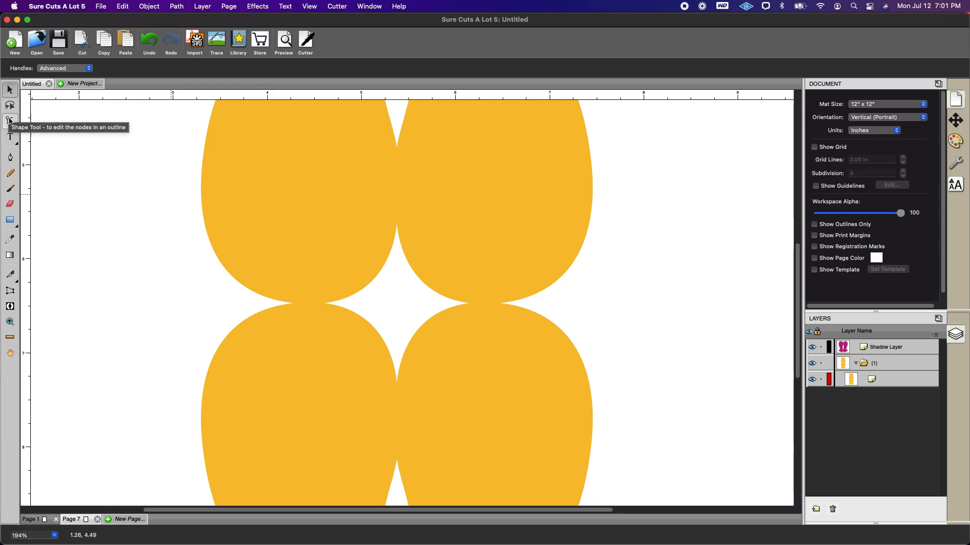
Draw a straight horizontal line about 3.53 in long with the Pen tool across the join of the mirrored panels at about Y 6.48 in
left_click(10, 157)
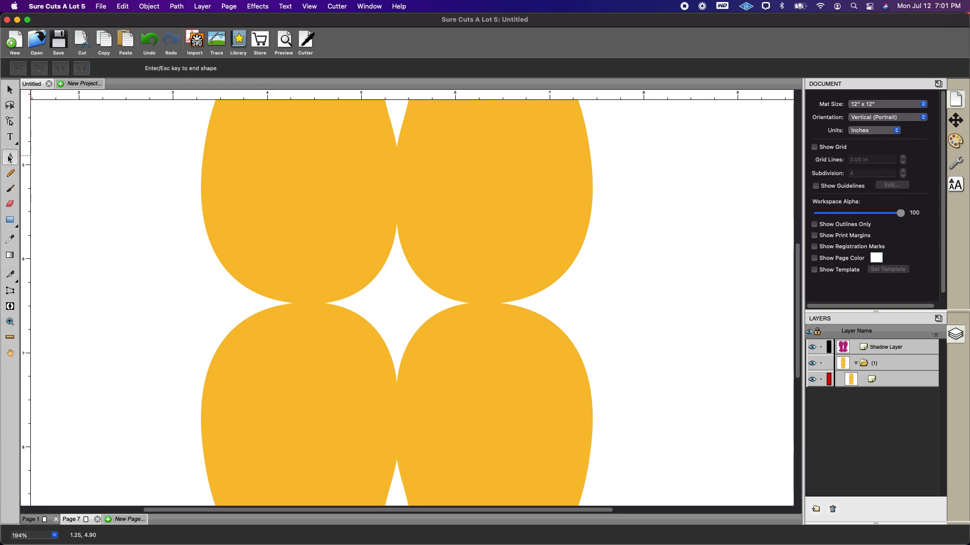
left_click(220, 305)
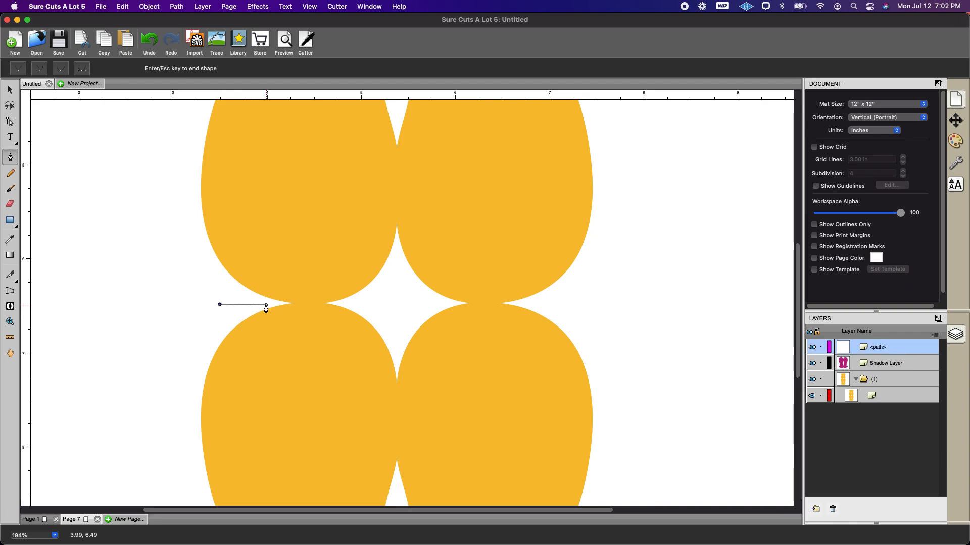
left_click(304, 322)
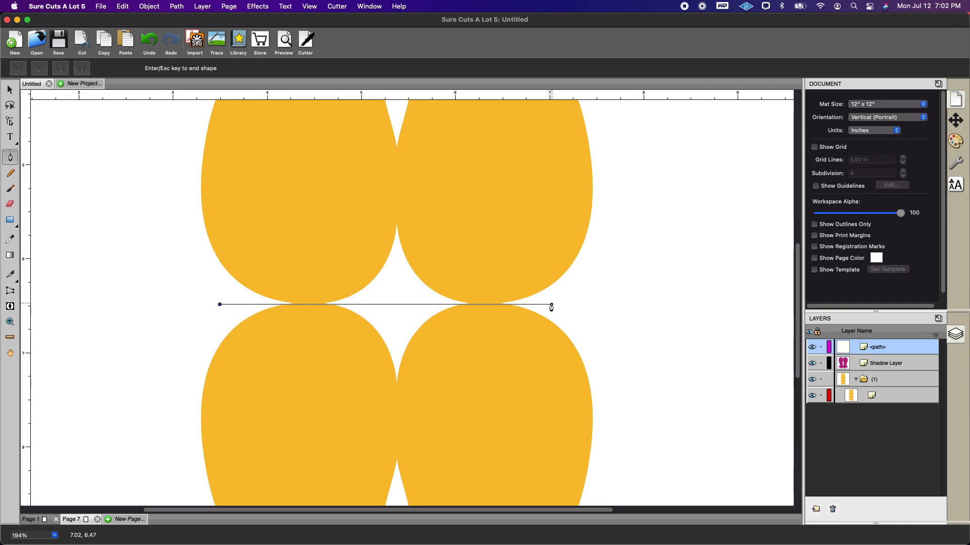
left_click(551, 305)
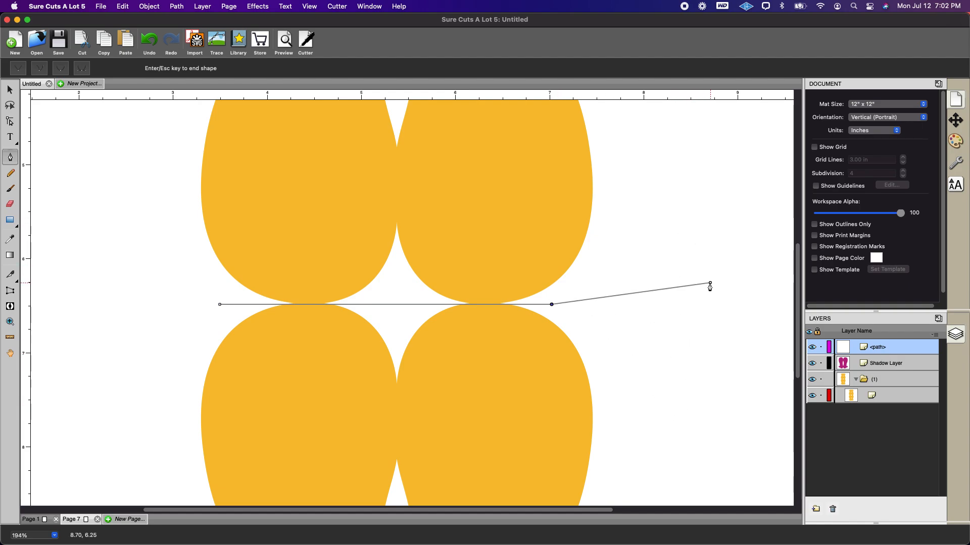
key("Return")
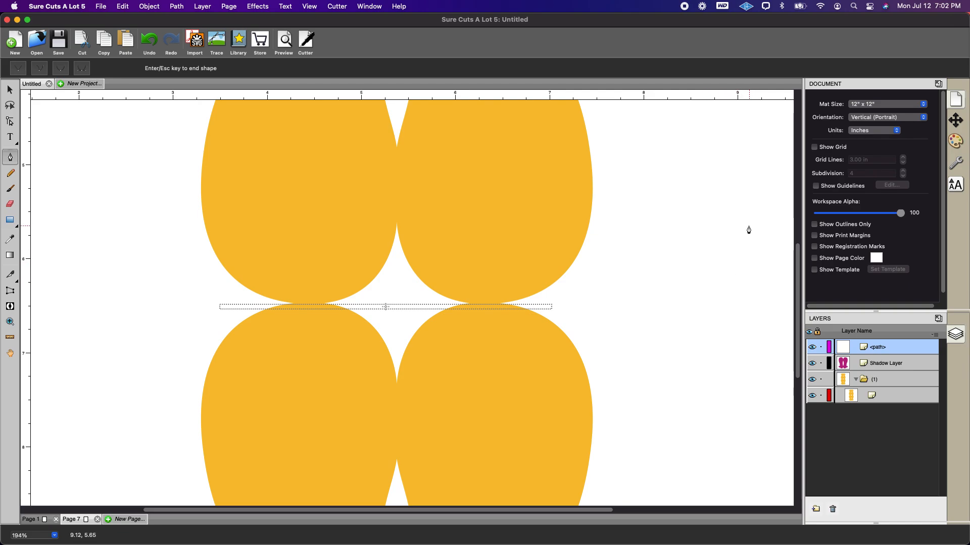
key("Escape")
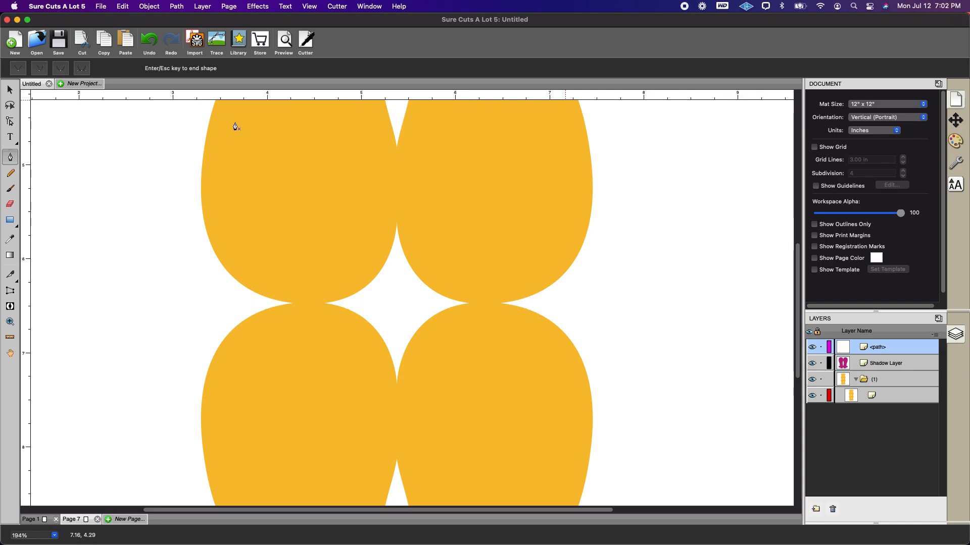
left_click(11, 90)
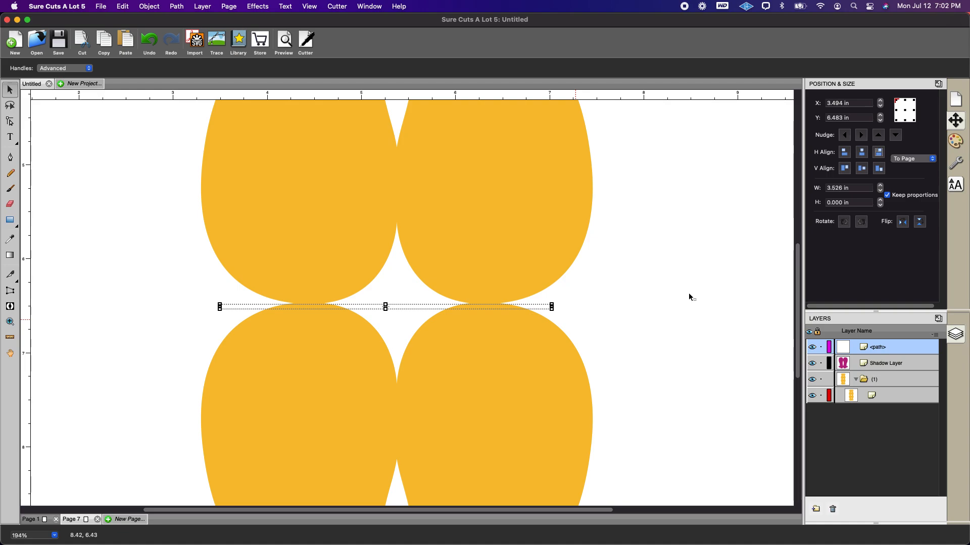
Give the horizontal fold line a solid black stroke
left_click(958, 143)
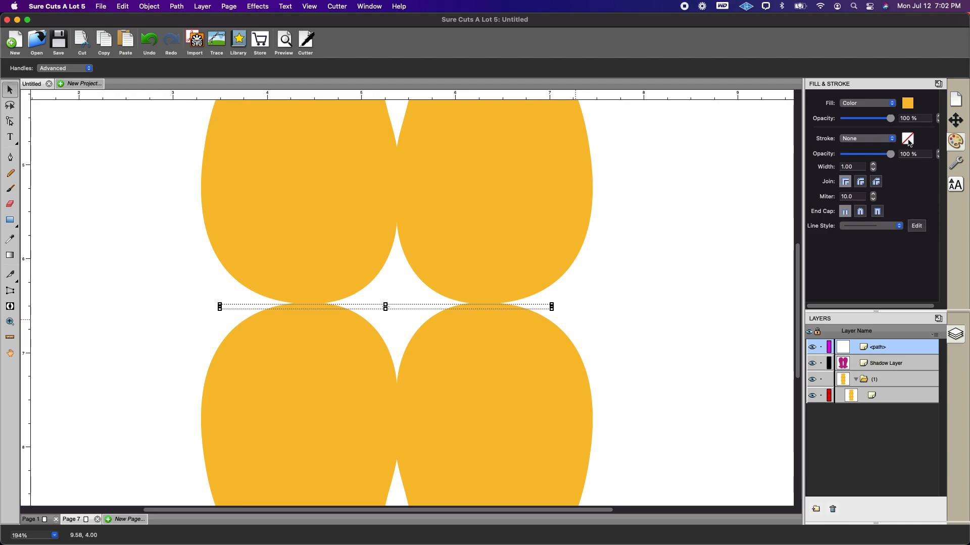
left_click(892, 140)
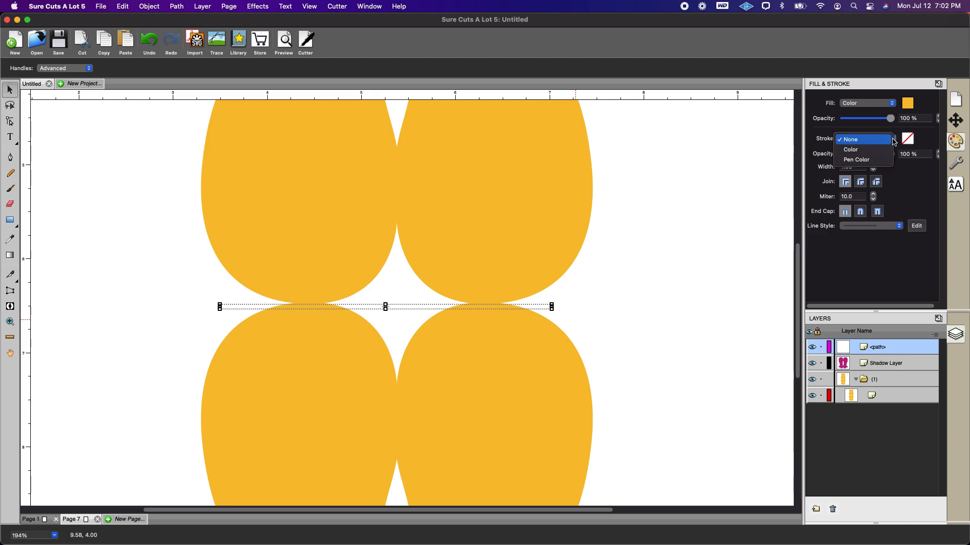
left_click(889, 149)
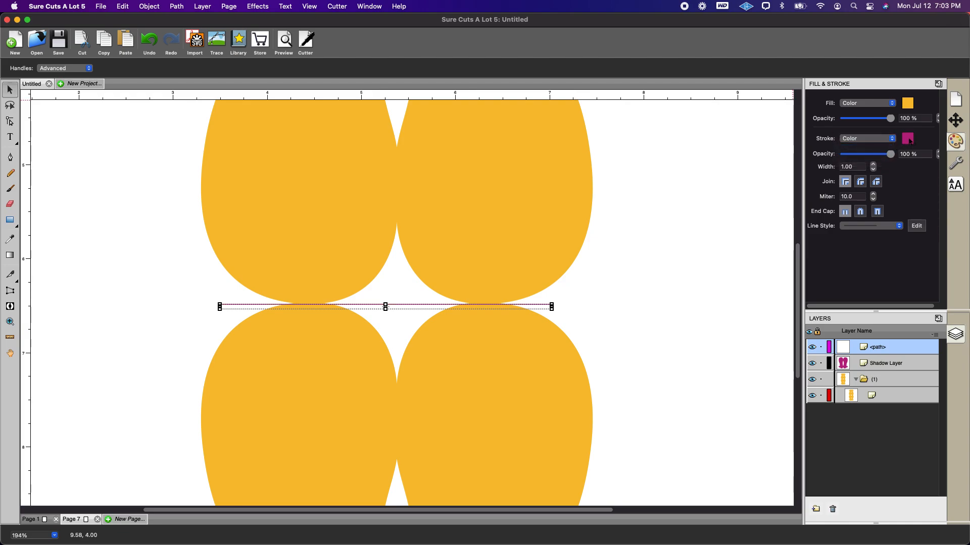
left_click(908, 139)
left_click(501, 223)
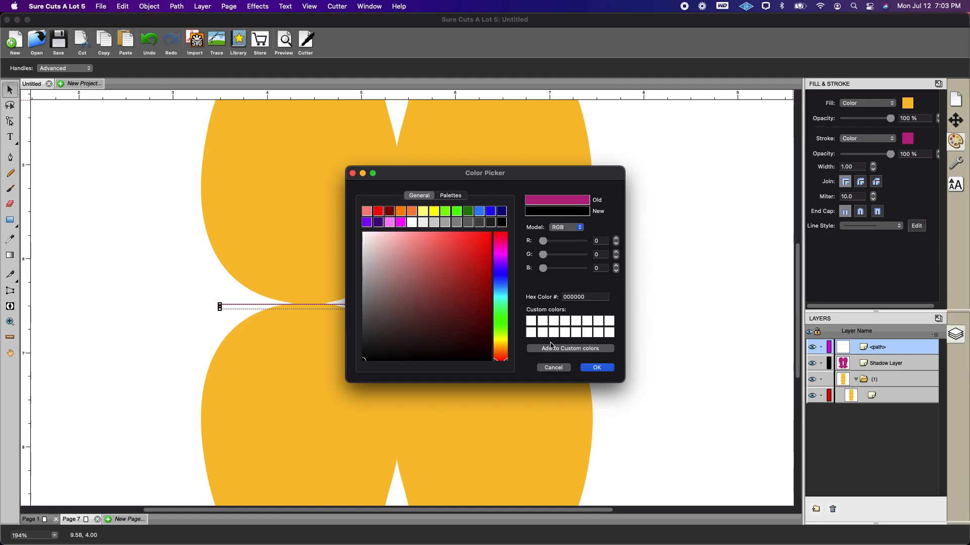
left_click(596, 368)
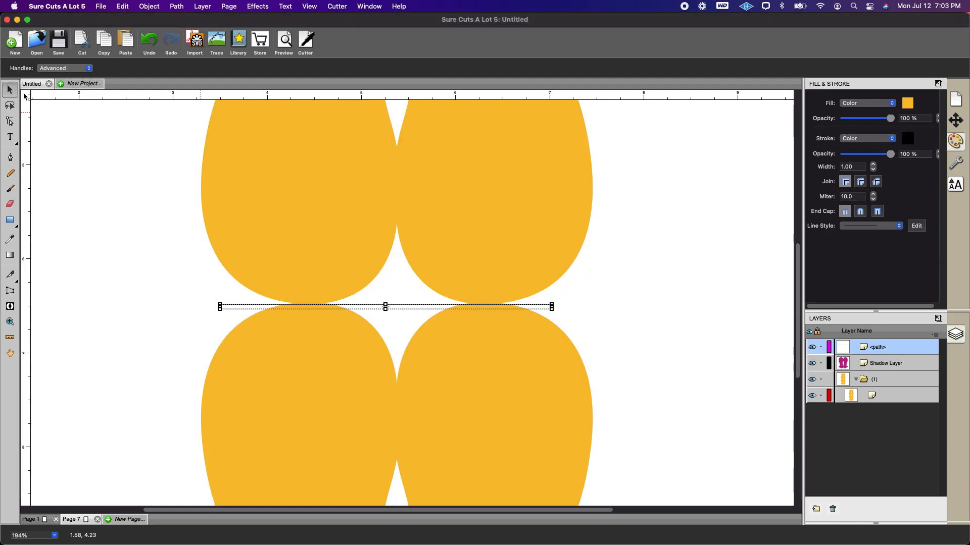
left_click(42, 125)
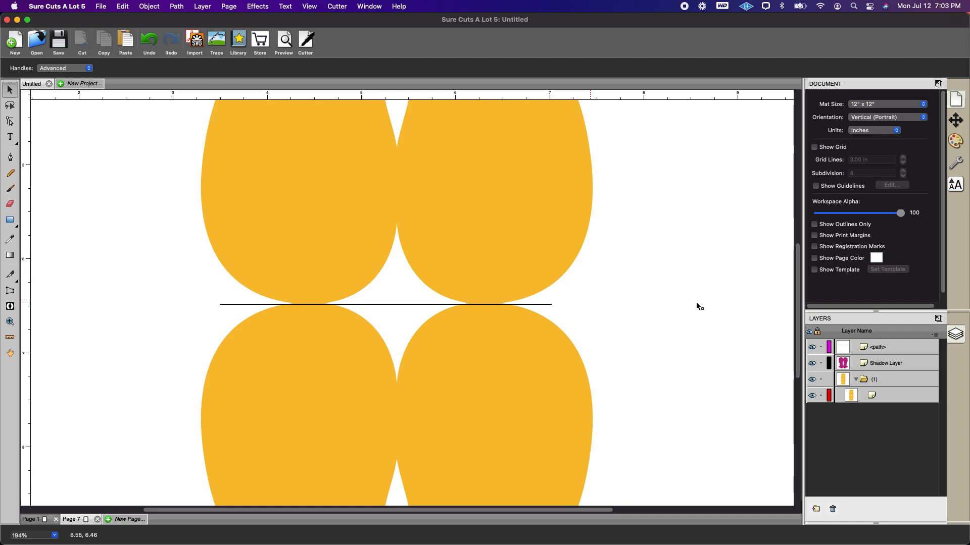
Change the fold line's stroke to a dashed line style
left_click(551, 305)
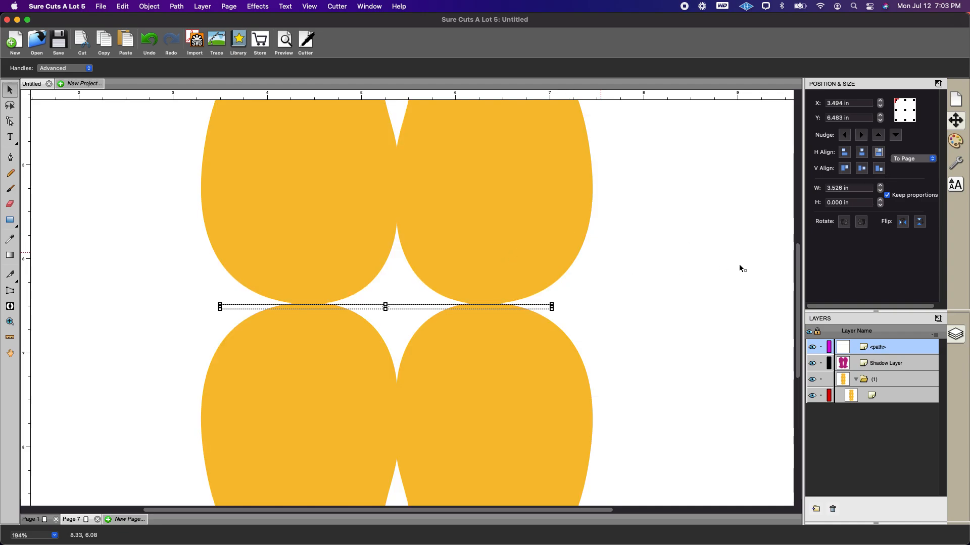
left_click(956, 143)
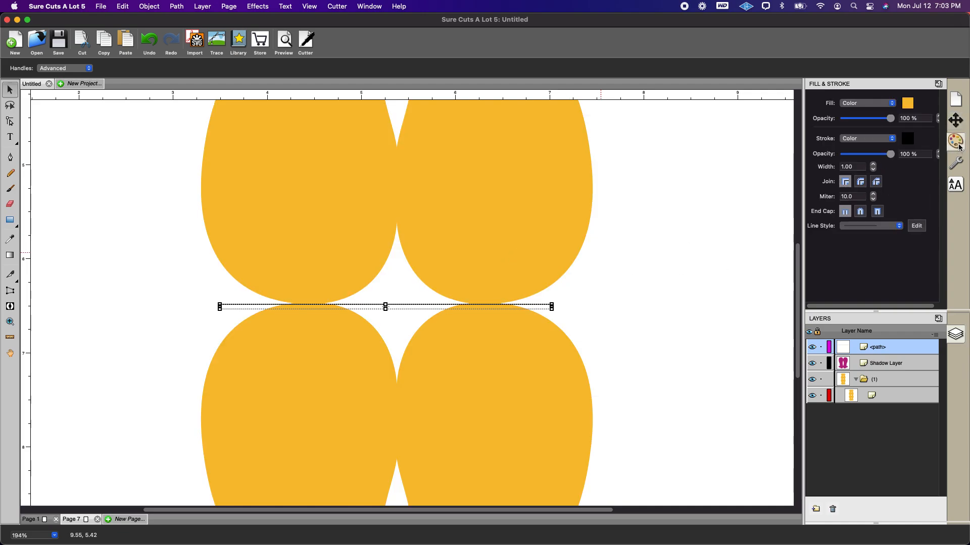
left_click(900, 227)
left_click(890, 243)
left_click(112, 155)
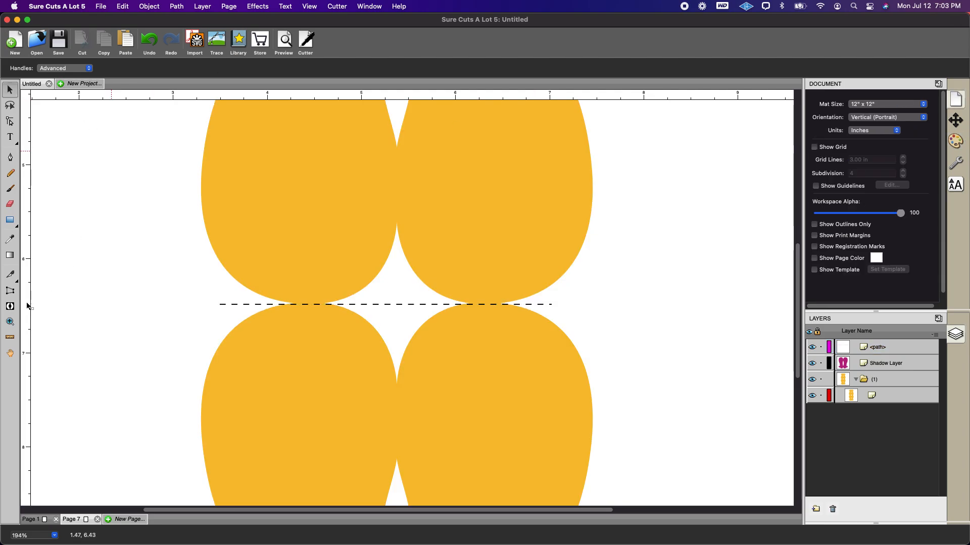
Set the Eraser to a square shape, 0.35 in in size, with closed paths kept
left_click(9, 321)
left_click_drag(162, 271, 667, 343)
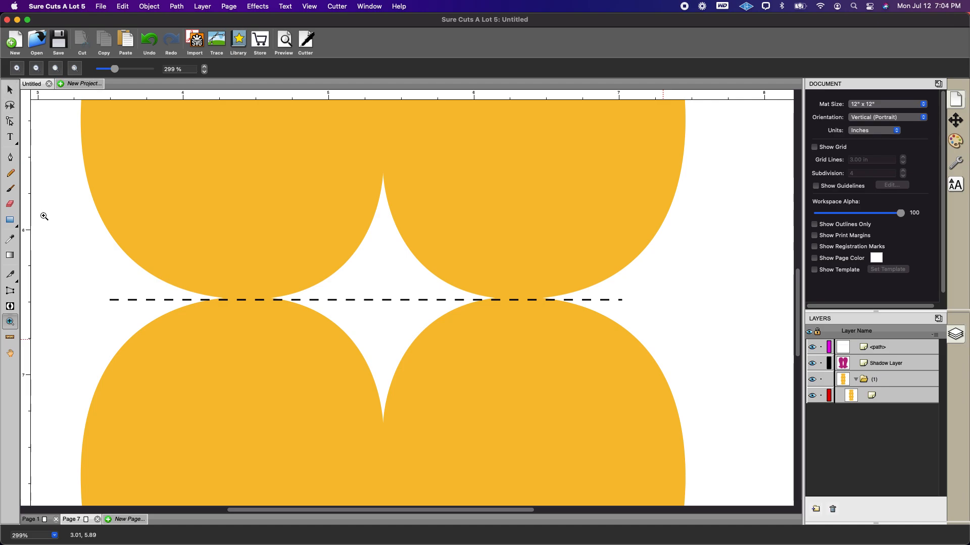
left_click(10, 204)
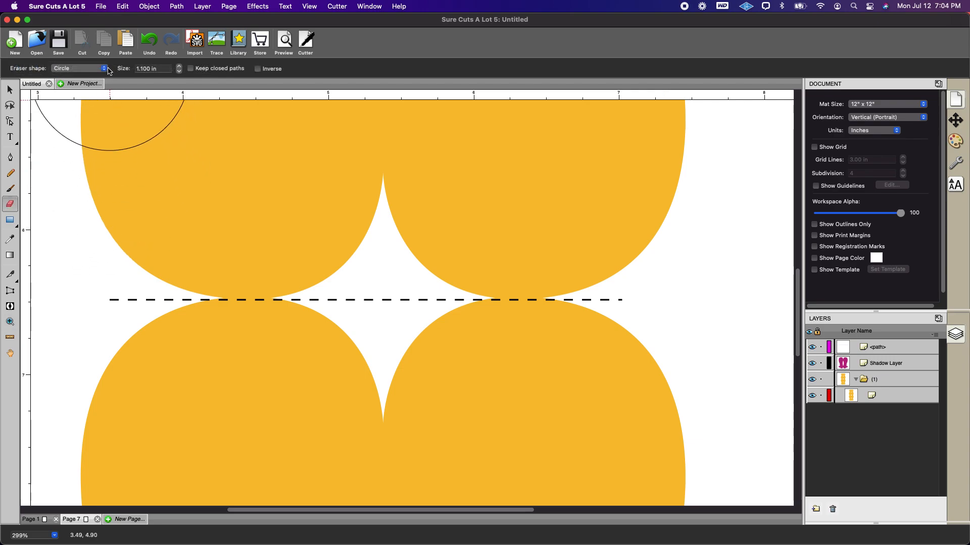
left_click(80, 69)
left_click(87, 81)
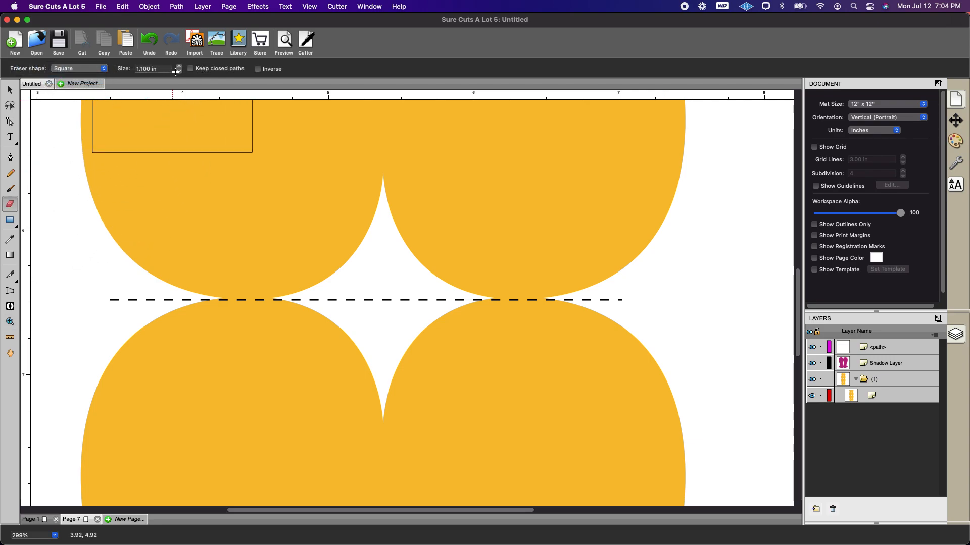
left_click(180, 71)
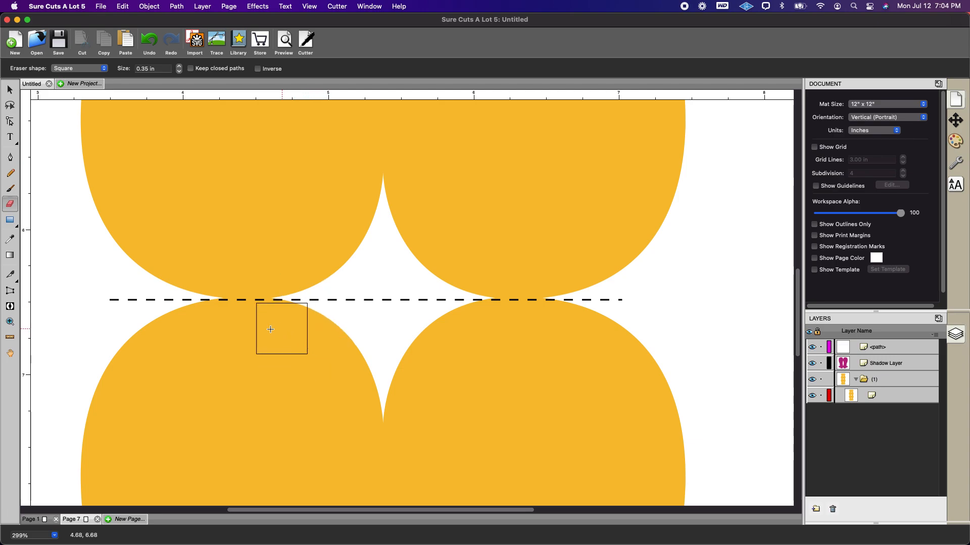
key("super+z")
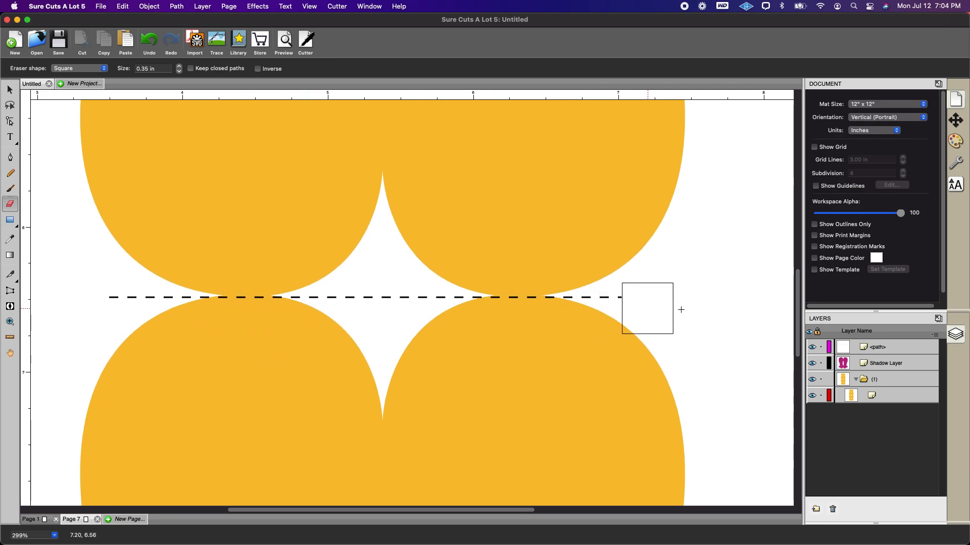
left_click(190, 68)
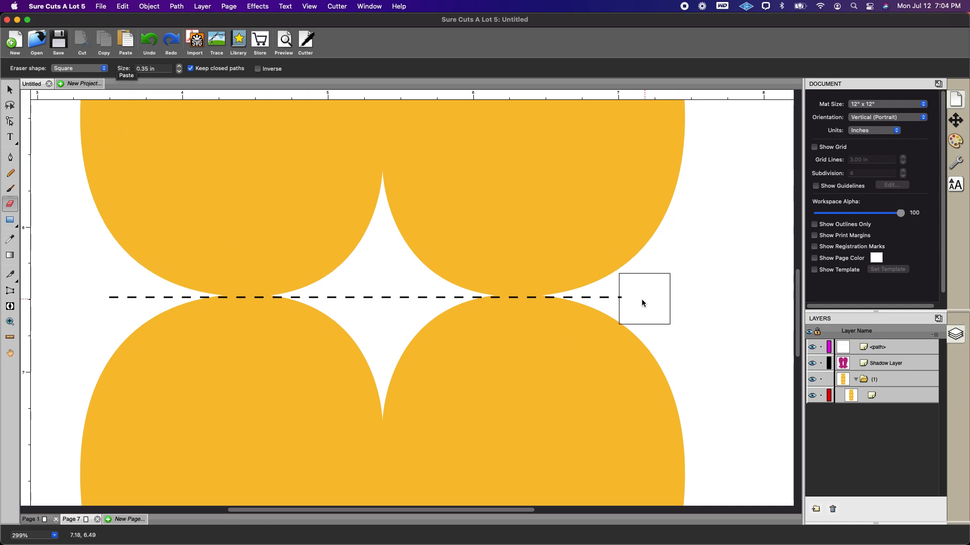
Try erasing parts of the dashed line near the joins with the Eraser, and undo the erasures
left_click_drag(642, 300, 606, 314)
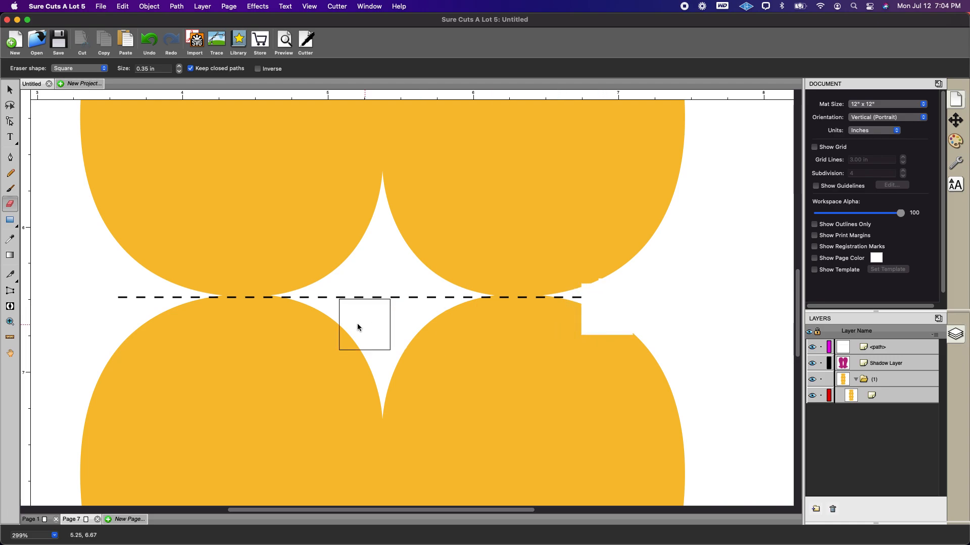
left_click(268, 312)
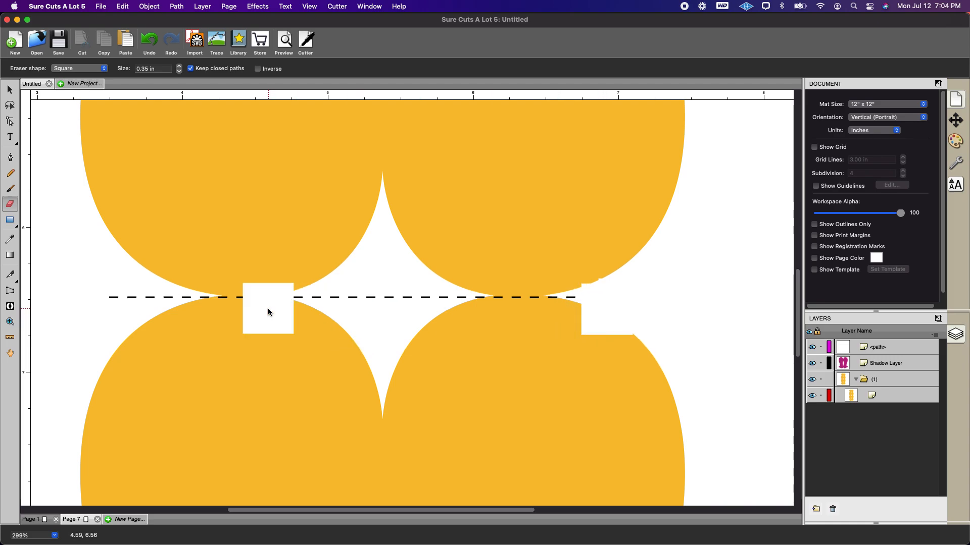
left_click(231, 309)
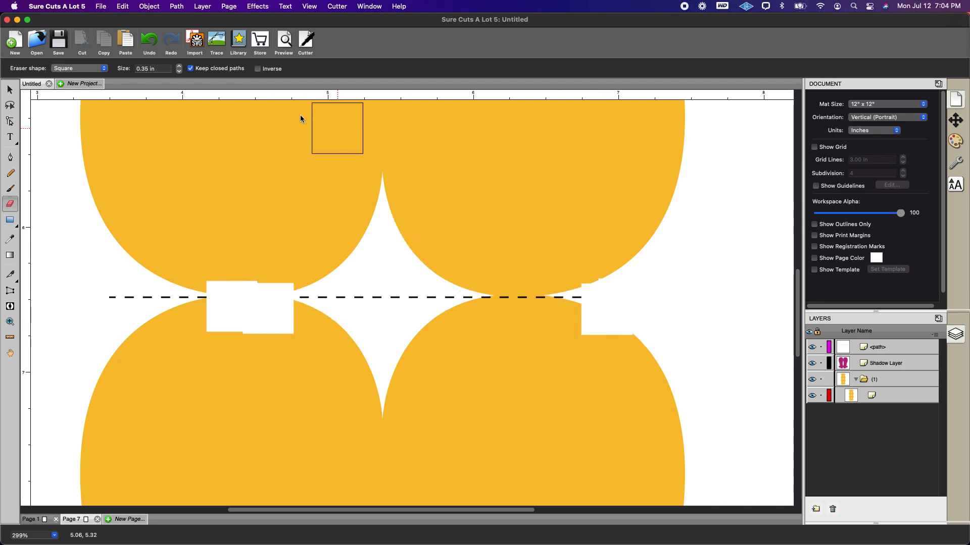
left_click(150, 41)
left_click(150, 42)
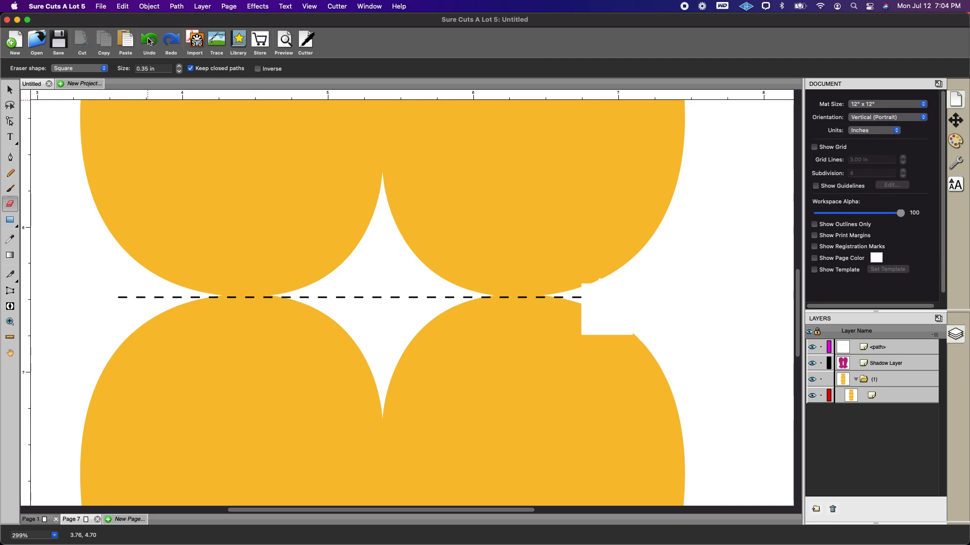
left_click(150, 41)
left_click(149, 41)
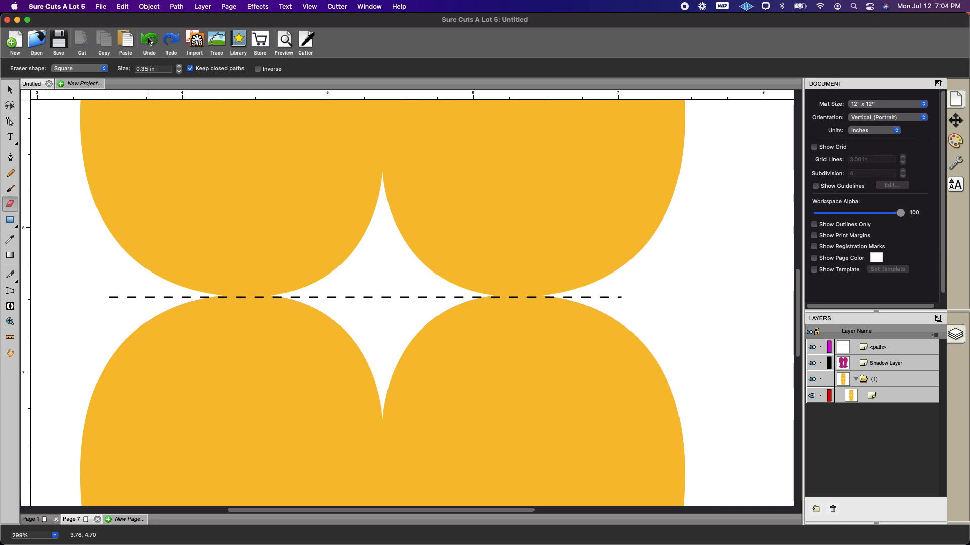
Lock the yellow panel's layer group and convert the dashed fold line's stroke to a path
left_click(822, 382)
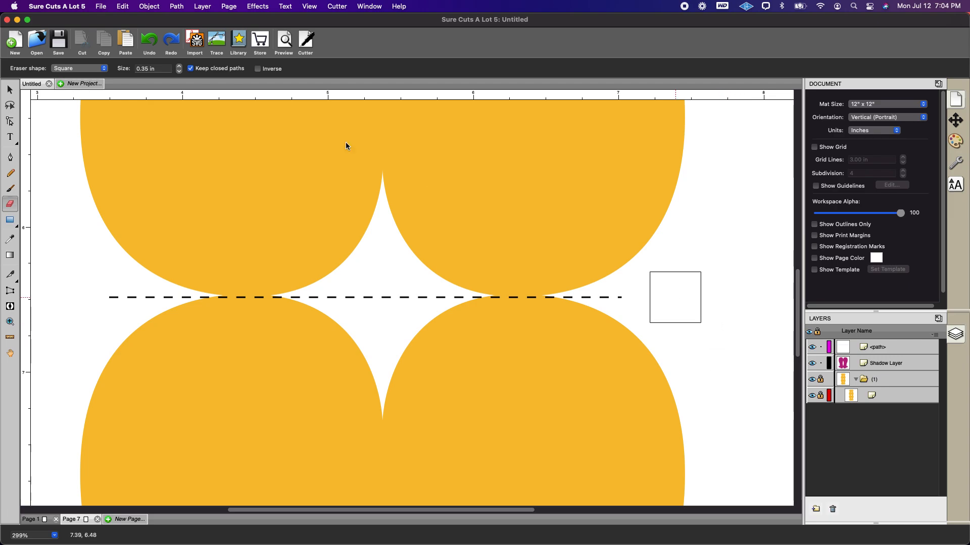
left_click(9, 90)
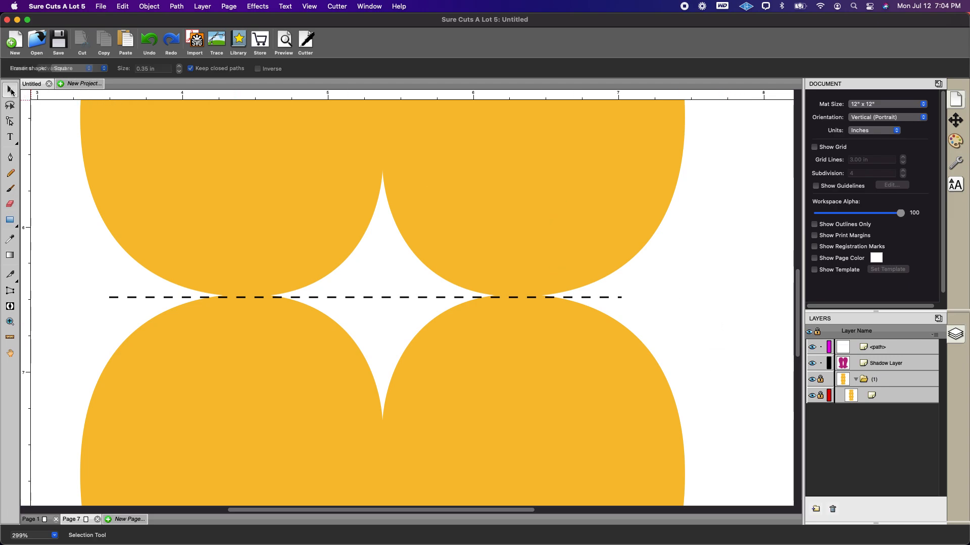
left_click(896, 344)
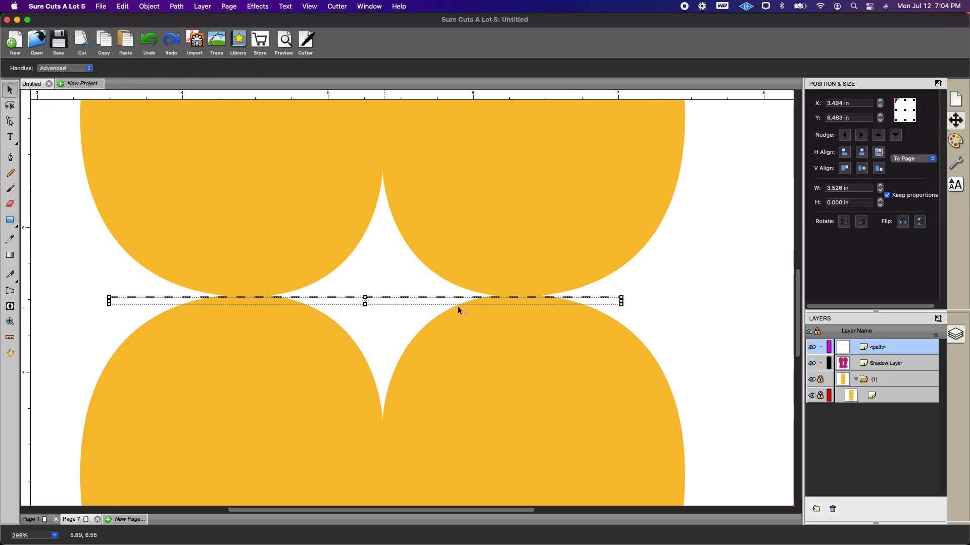
left_click(178, 6)
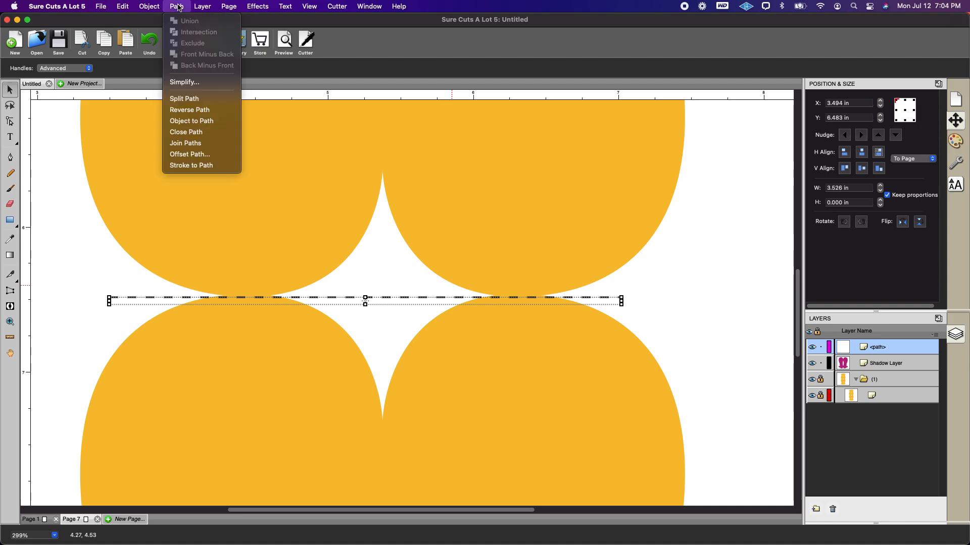
left_click(191, 165)
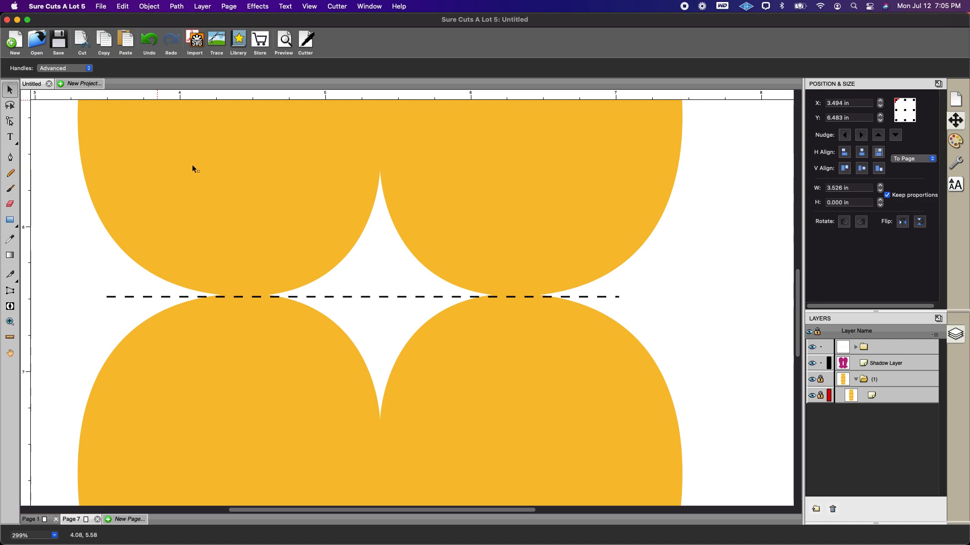
Erase the dashes outside the two panel joins, keeping only two dashes at each join
left_click(11, 205)
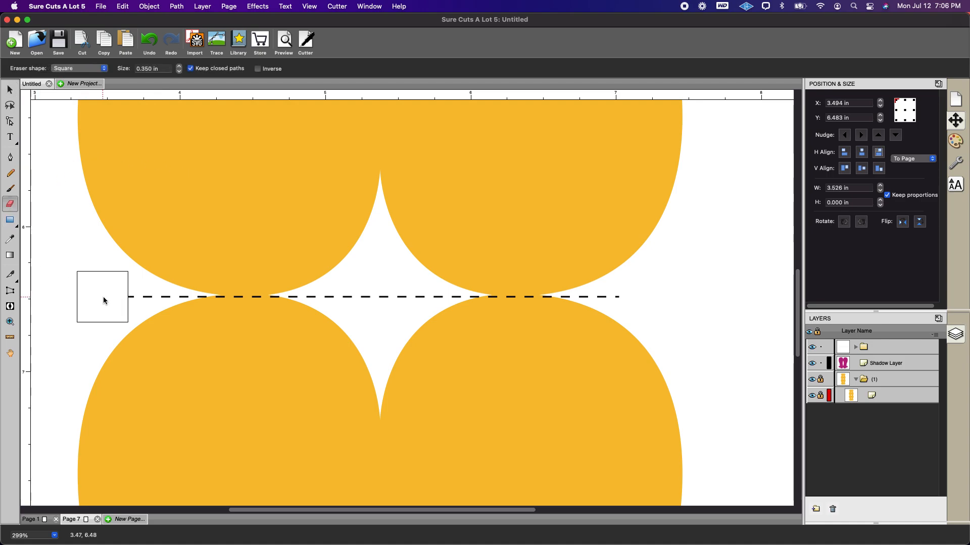
left_click_drag(152, 301, 217, 301)
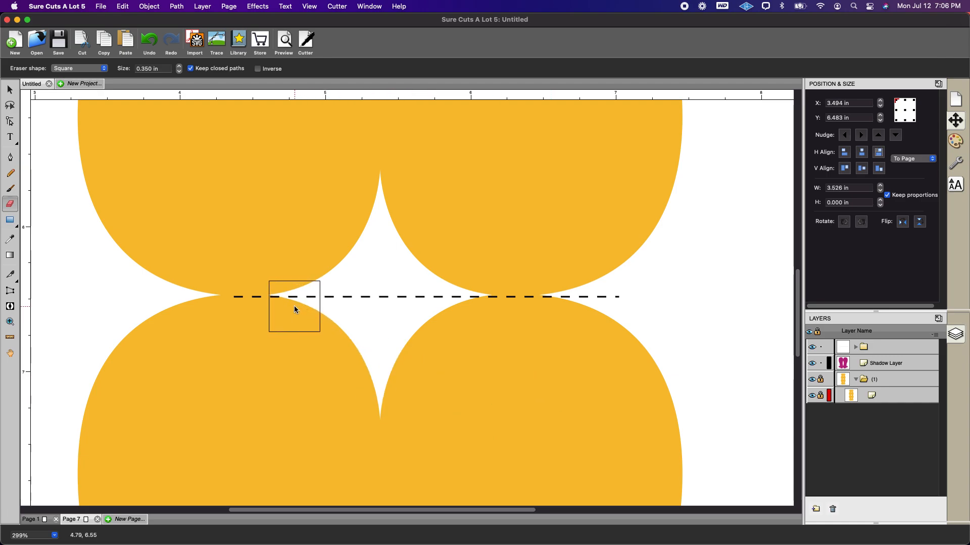
left_click_drag(296, 309, 478, 307)
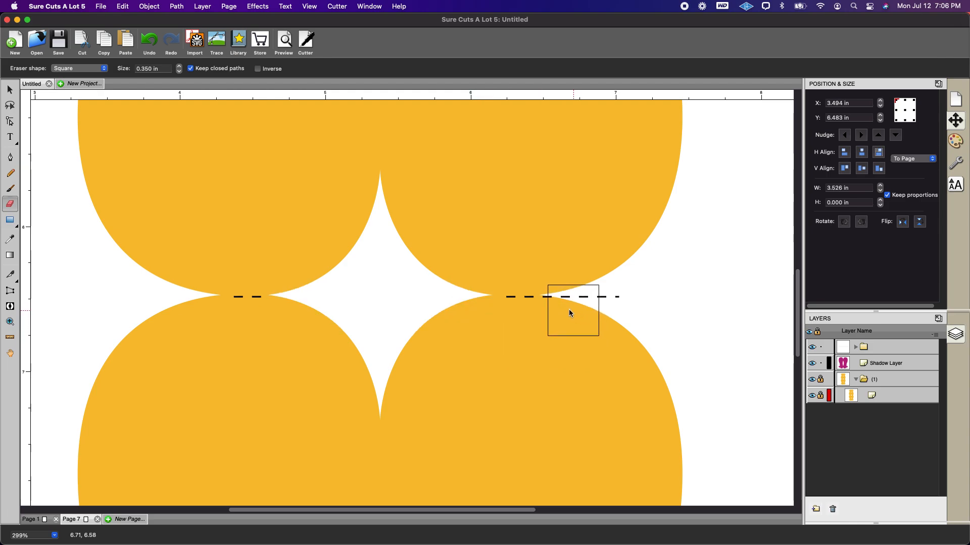
left_click_drag(566, 310, 687, 310)
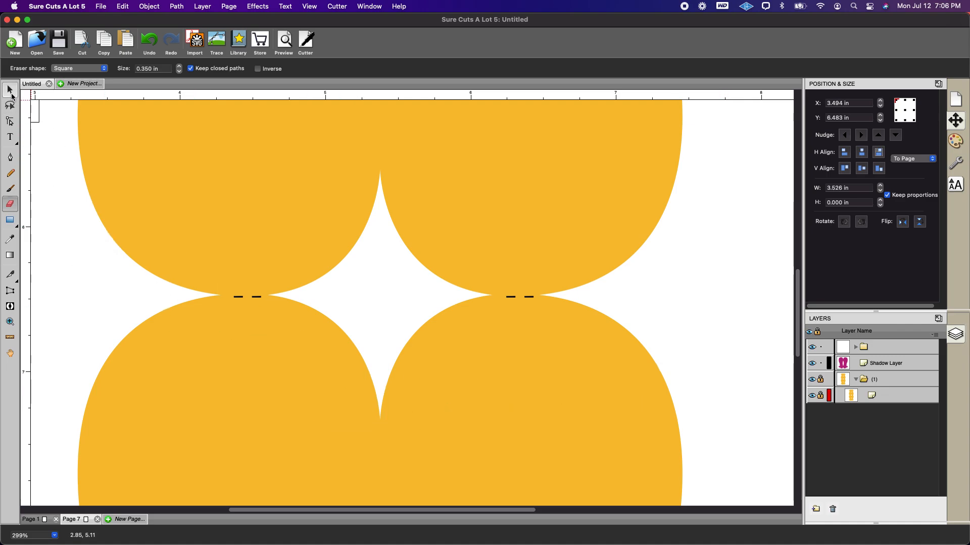
left_click(11, 92)
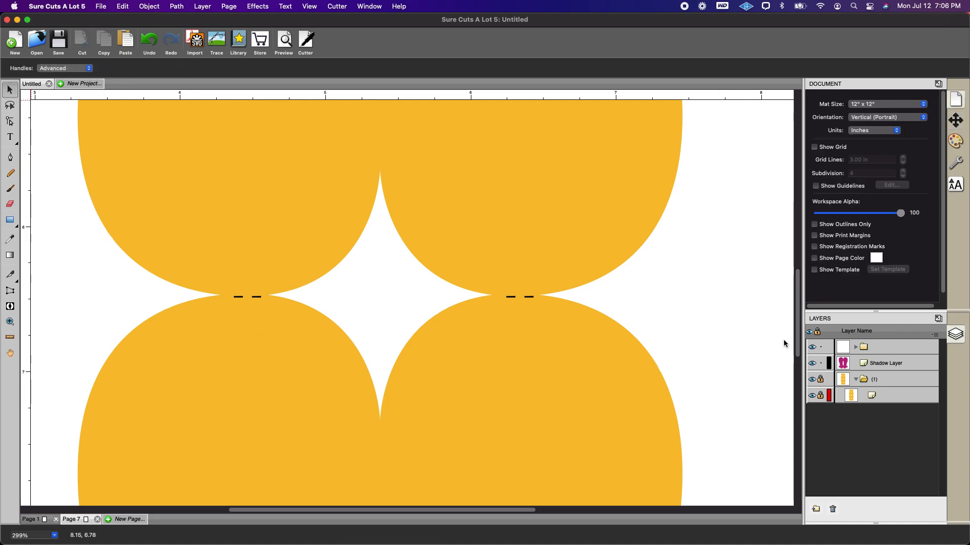
Unlock the yellow panel group, lock the Shadow Layer and fit the whole mat in view
left_click(820, 380)
left_click(881, 349)
left_click(310, 6)
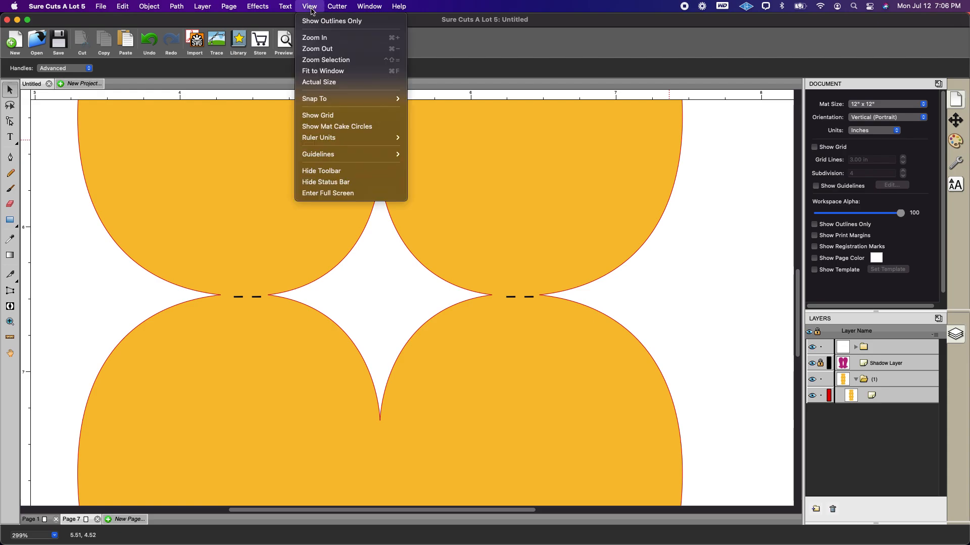
left_click(326, 49)
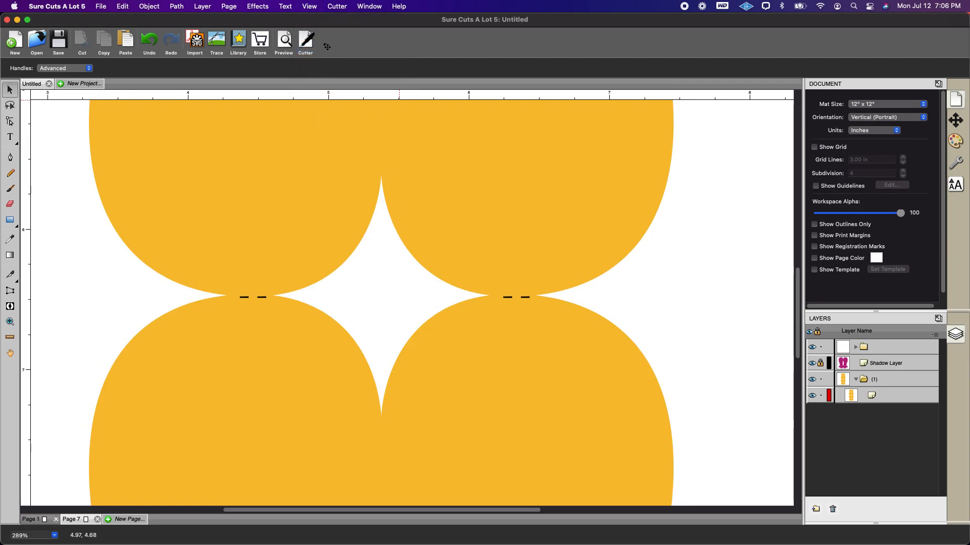
left_click(313, 9)
left_click(325, 71)
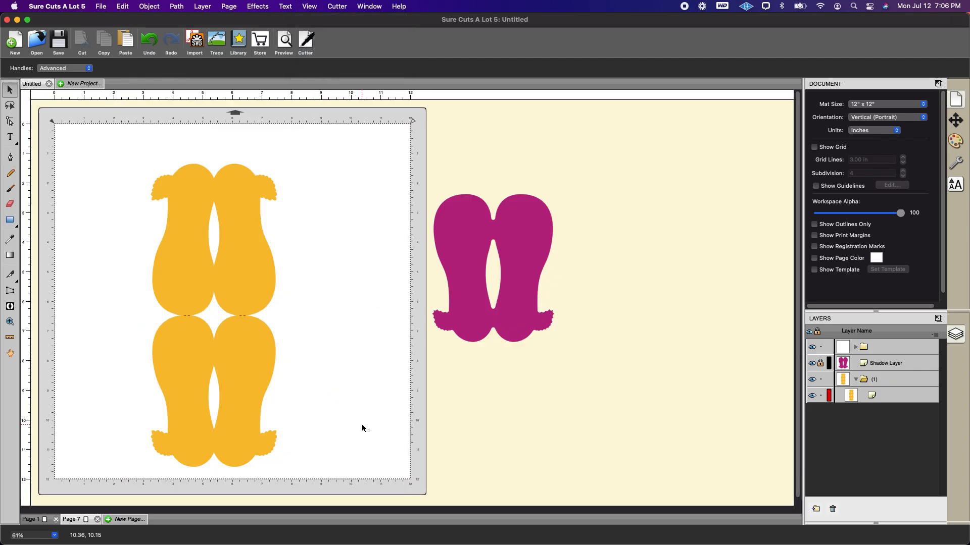
Centre the fold dashes and the joined yellow panel together on the page, both horizontally and vertically
left_click(886, 350)
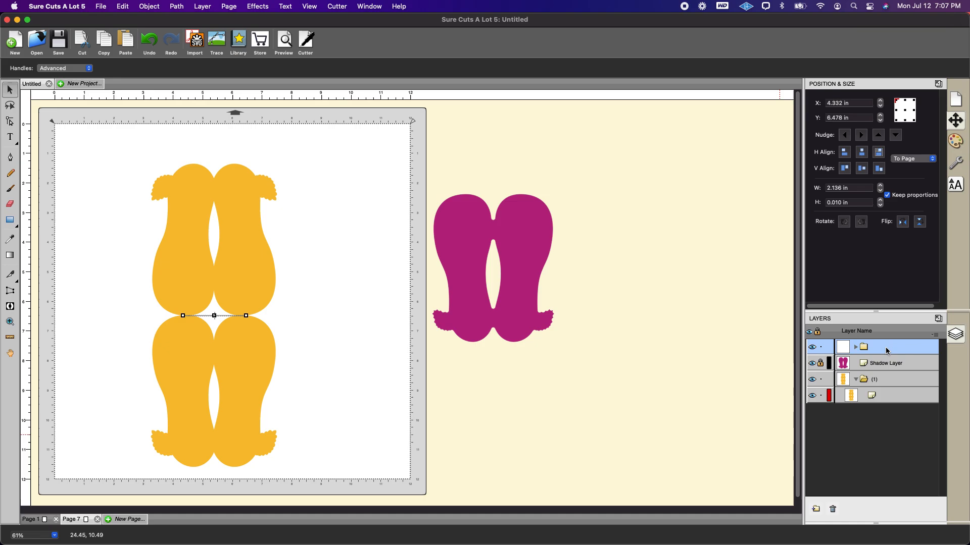
left_click(886, 379, "shift")
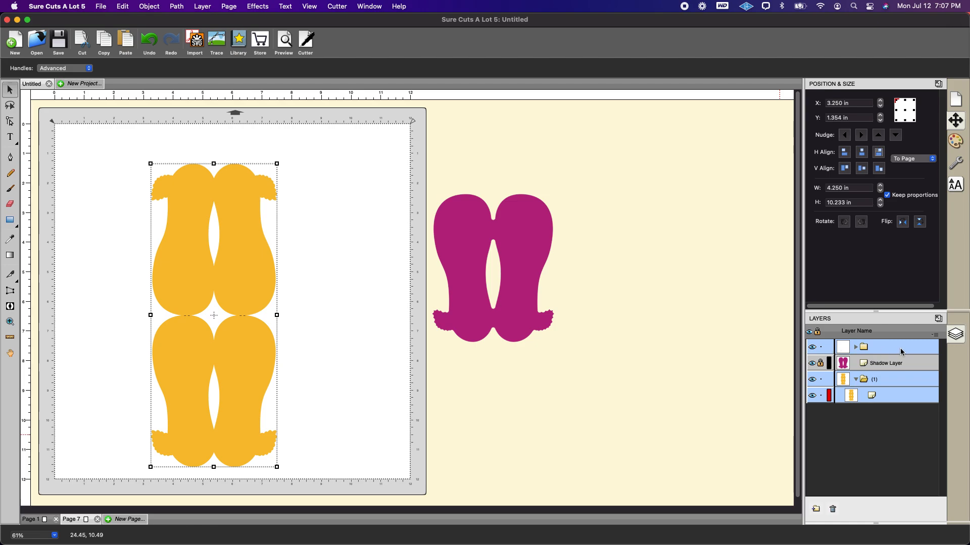
left_click(862, 152)
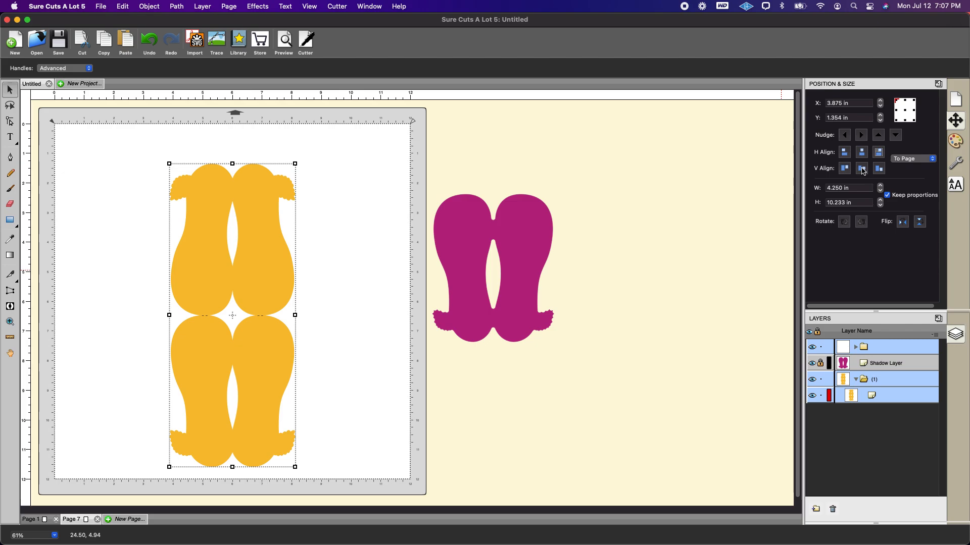
left_click(862, 169)
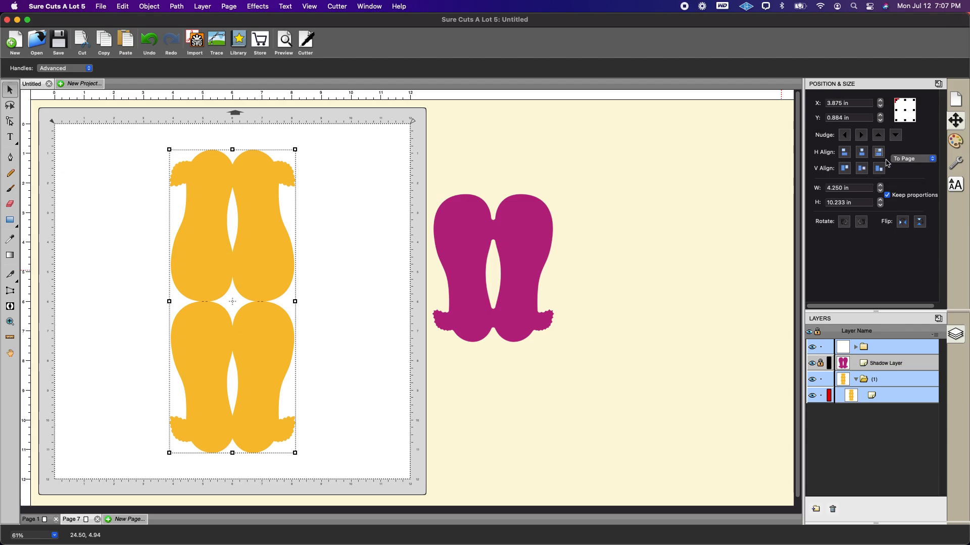
Set the alignment reference to To Selection and group the fold dashes with the joined yellow panel
left_click(934, 160)
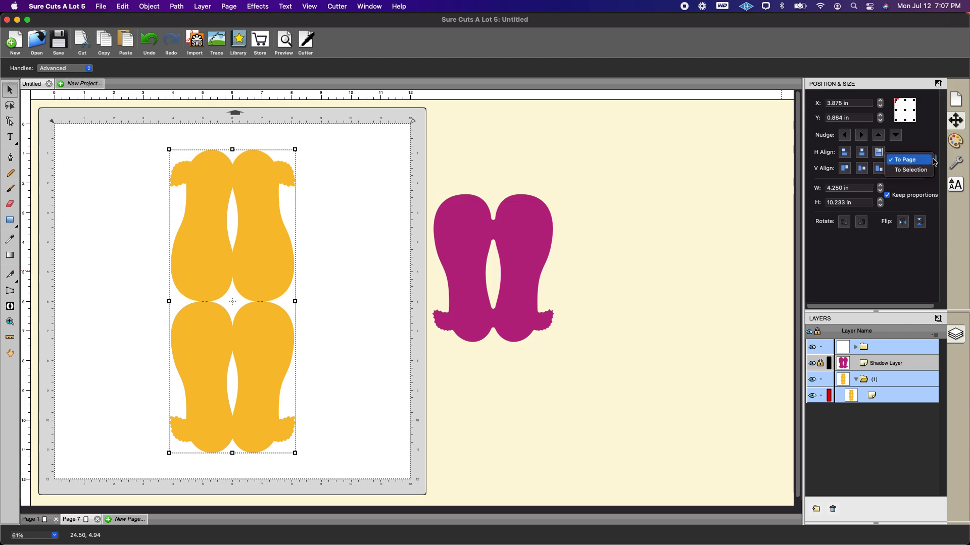
left_click(906, 168)
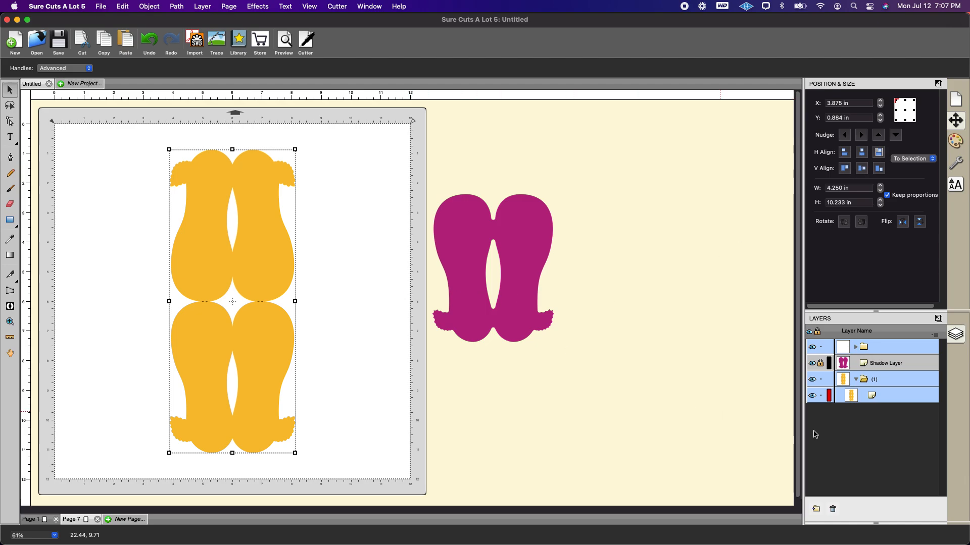
right_click(263, 259)
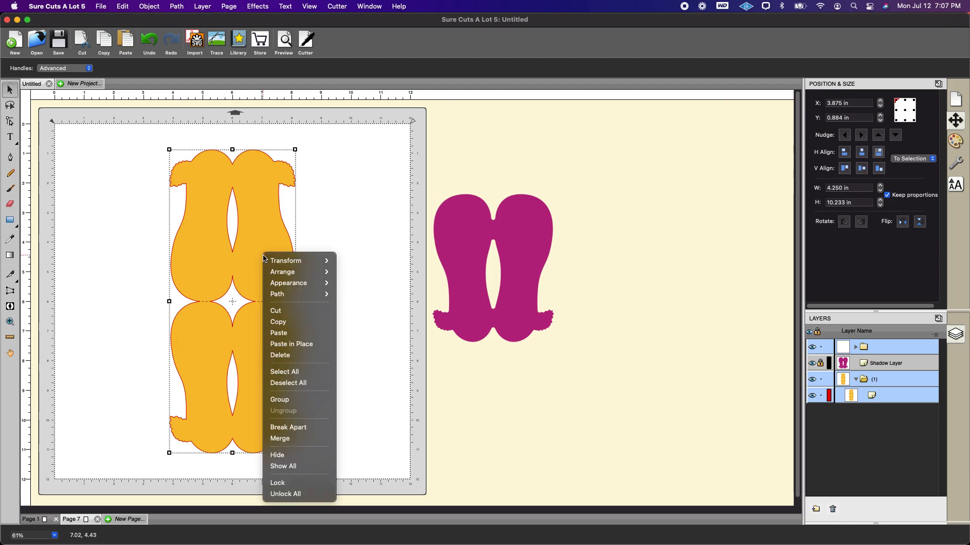
left_click(300, 400)
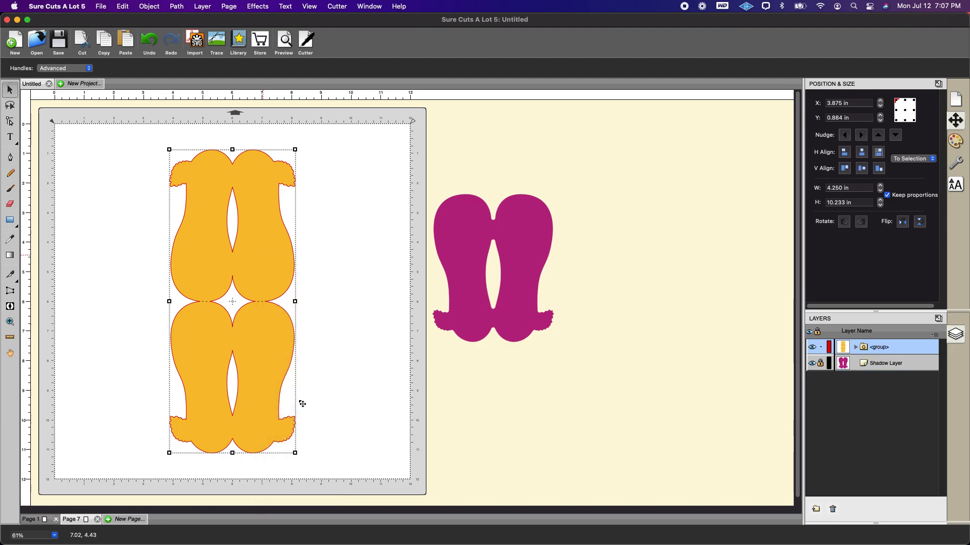
Move the grouped yellow panel to about X 3.36 in, Y 0.51 in and inspect the fold dashes at its two joins up close
mouse_move(198, 343)
left_mouse_down()
mouse_move(126, 320)
mouse_move(198, 327)
left_mouse_up()
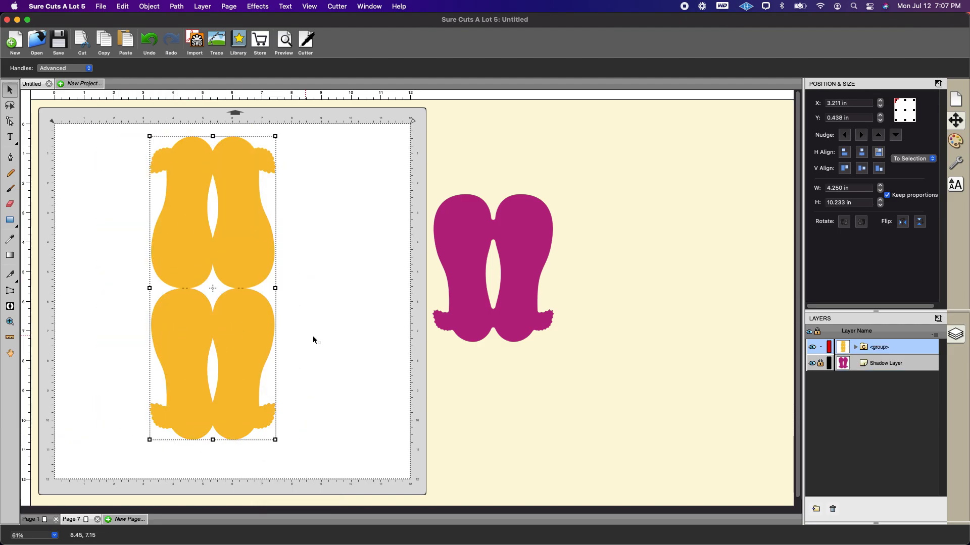
left_click(313, 336)
left_click_drag(258, 331, 263, 333)
left_click(360, 341)
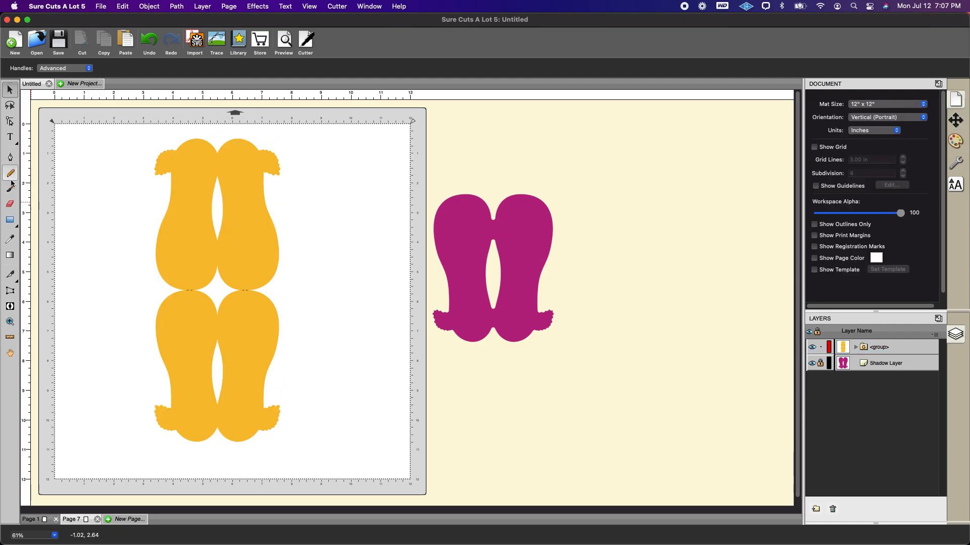
left_click(10, 321)
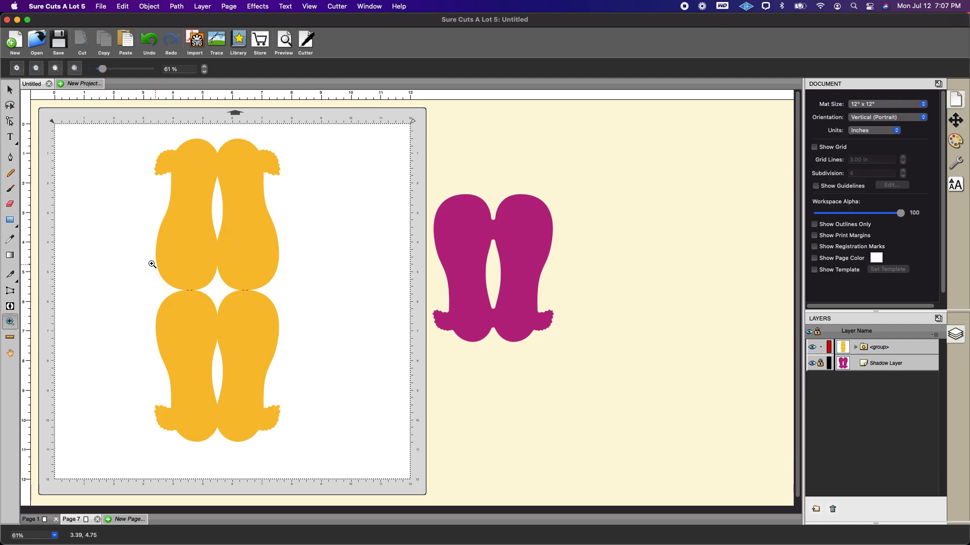
left_click_drag(145, 260, 346, 327)
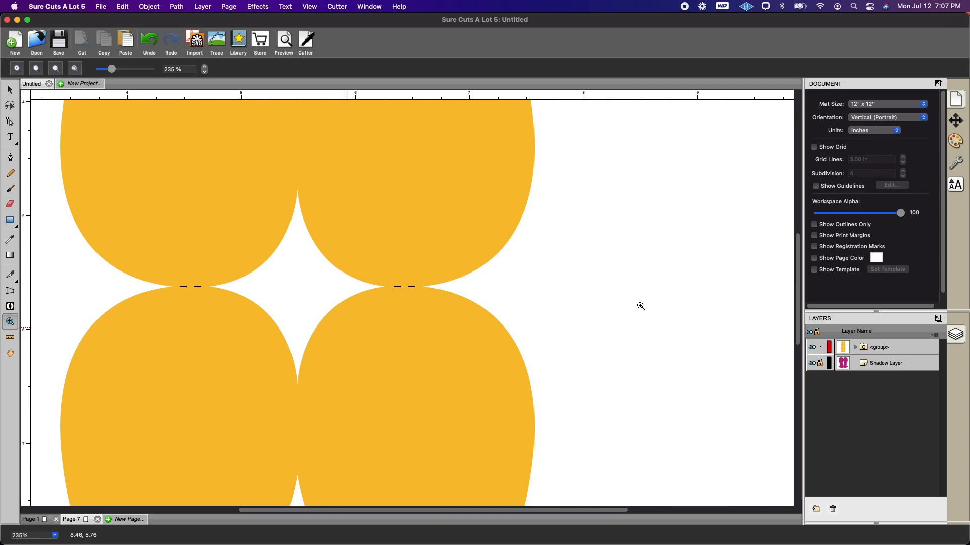
left_click(309, 5)
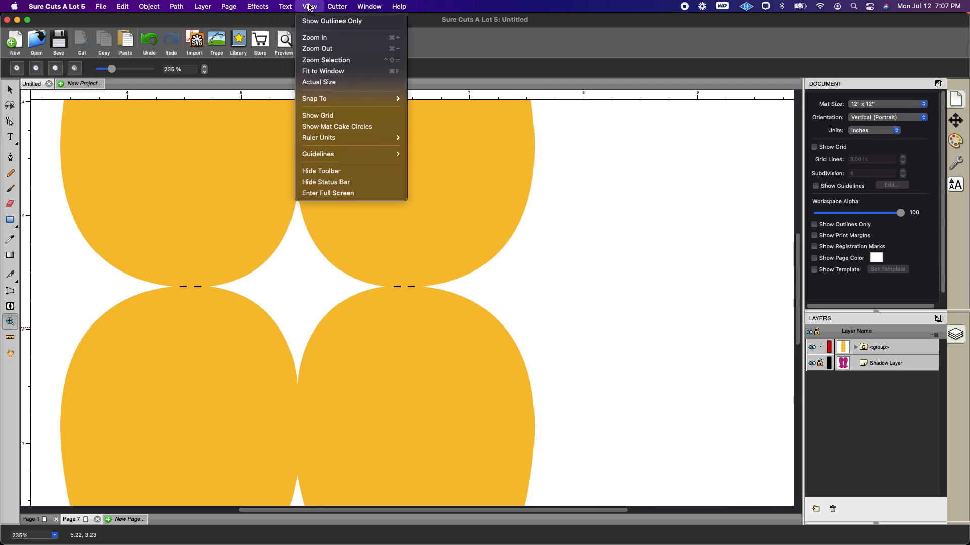
left_click(346, 74)
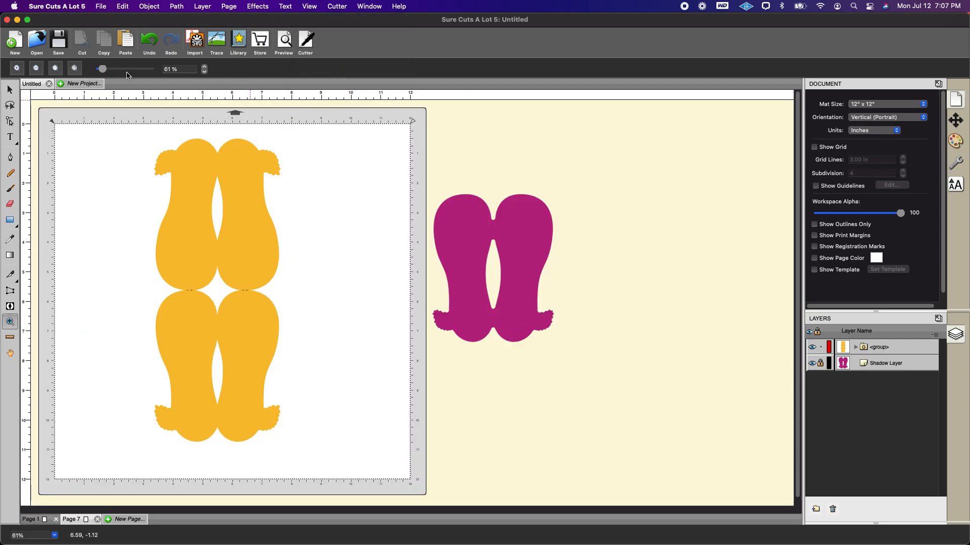
Unlock the Shadow Layer and copy it together with the joined yellow group from Page 7 into Page 1
key("v")
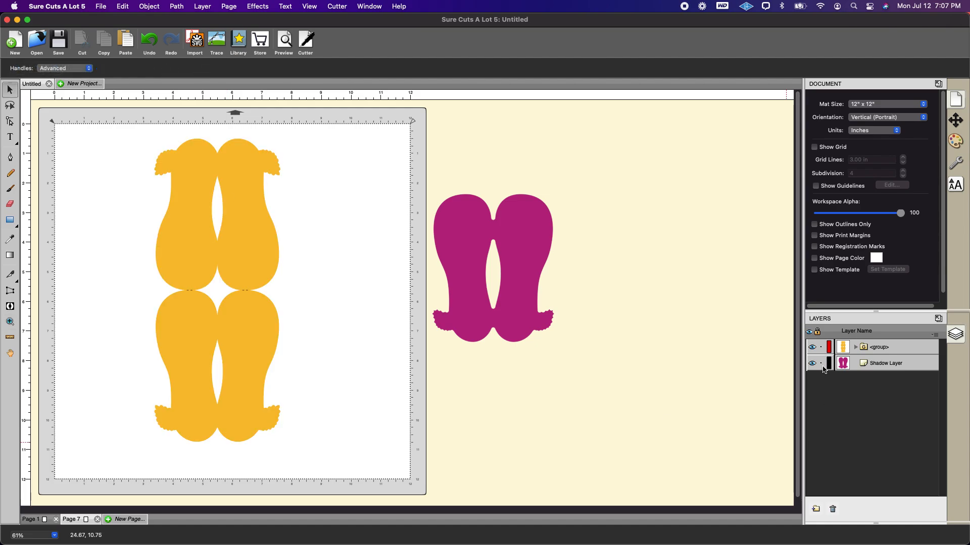
left_click_drag(108, 125, 695, 516)
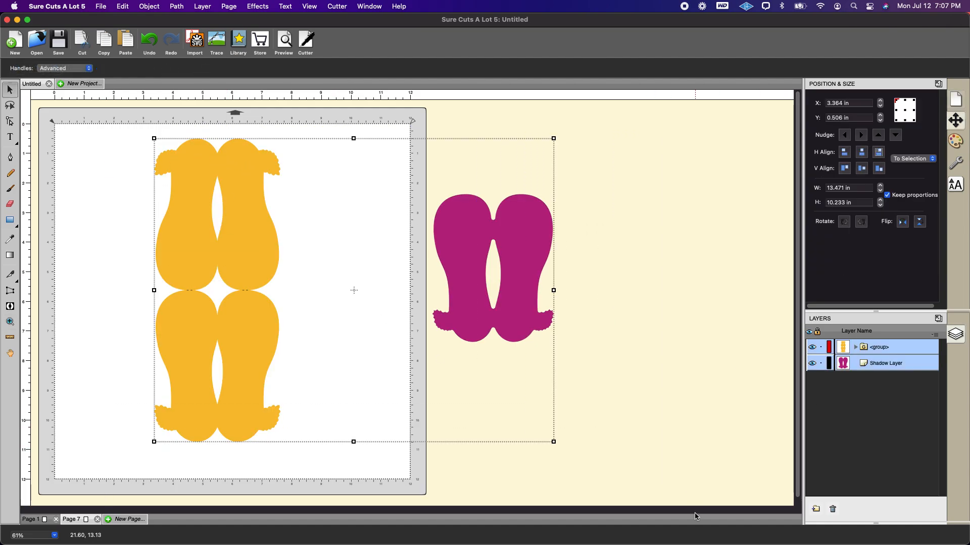
right_click(478, 305)
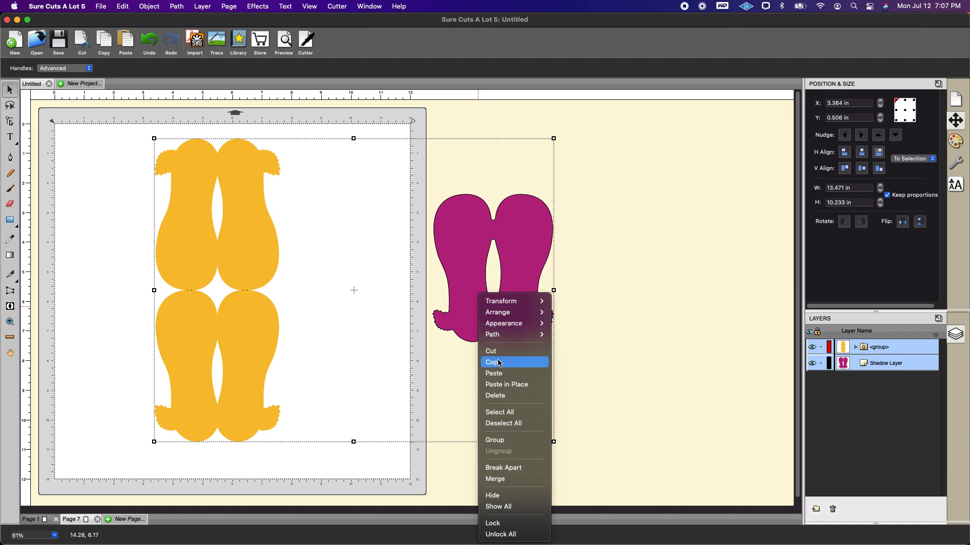
left_click(32, 520)
right_click(589, 259)
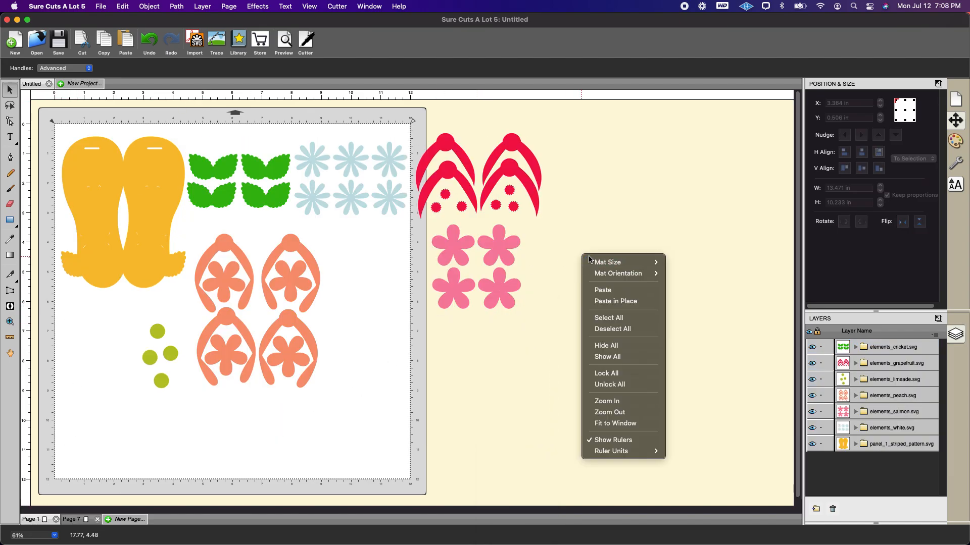
left_click(614, 287)
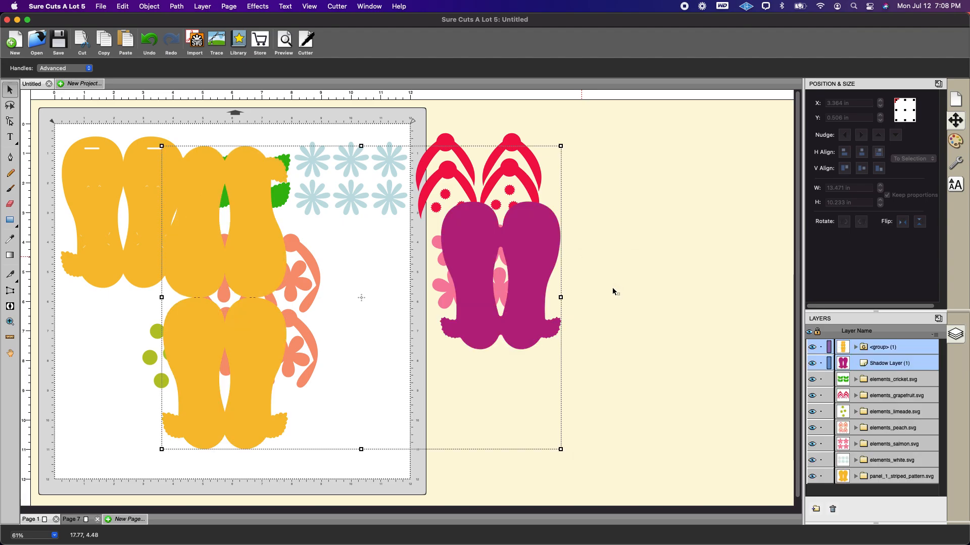
Move the pasted shapes away from the tote elements, placing the purple shadow panel at about X 16.17 in, Y 7.95 in
left_click_drag(526, 290, 685, 396)
left_click(709, 193)
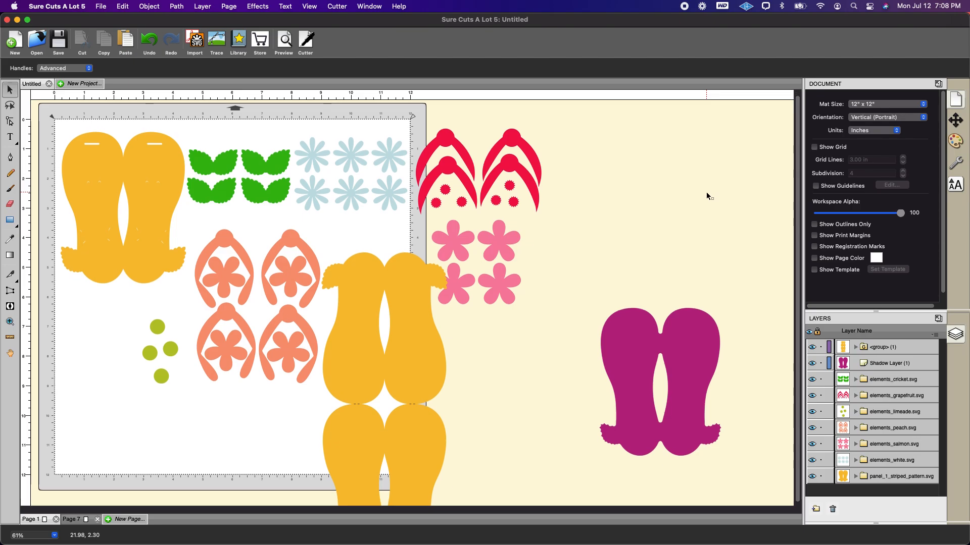
scroll(247, 115, "down", 1)
left_click(310, 7)
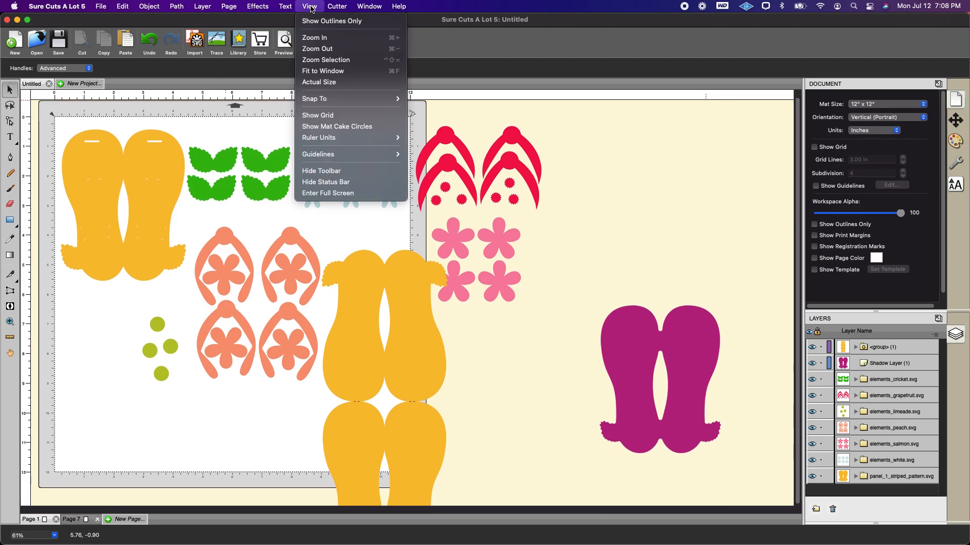
left_click(318, 49)
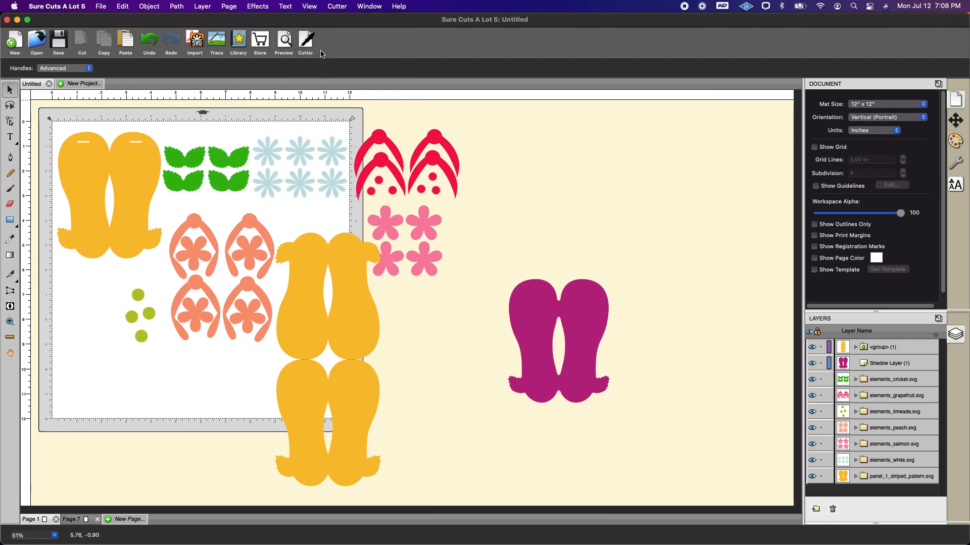
left_click_drag(594, 342, 542, 378)
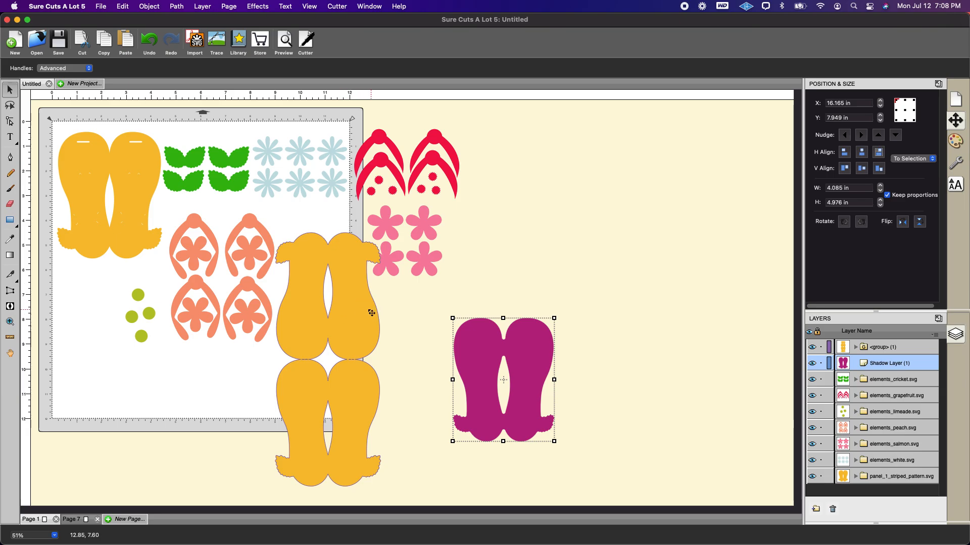
left_click(592, 234)
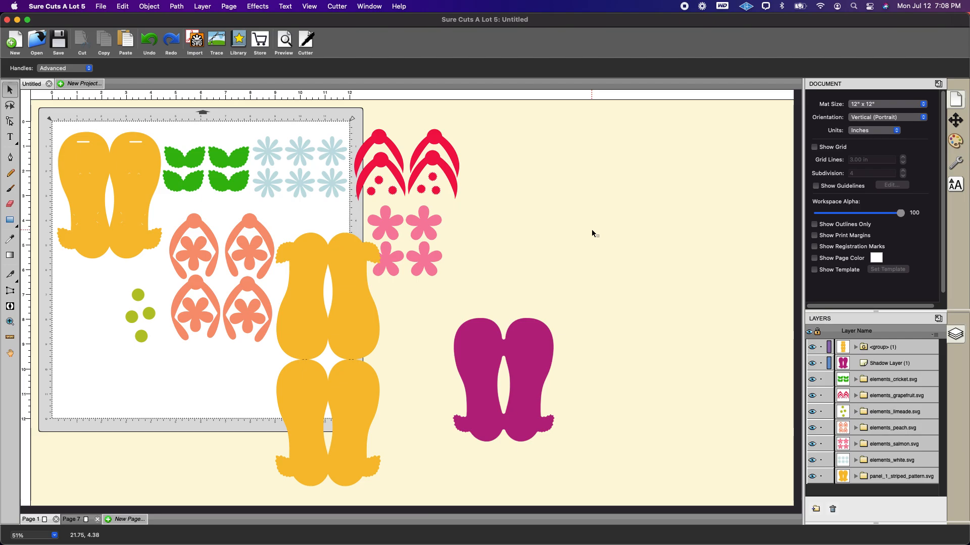
Duplicate the joined yellow group and place both copies side by side in the empty area beyond the mat
left_click(356, 293)
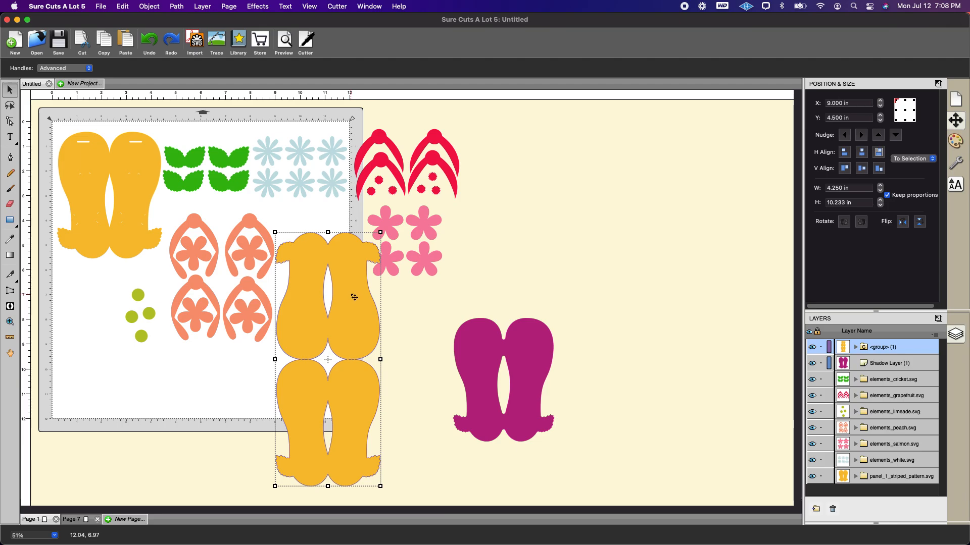
right_click(342, 327)
left_click(364, 362)
right_click(391, 324)
left_click(404, 373)
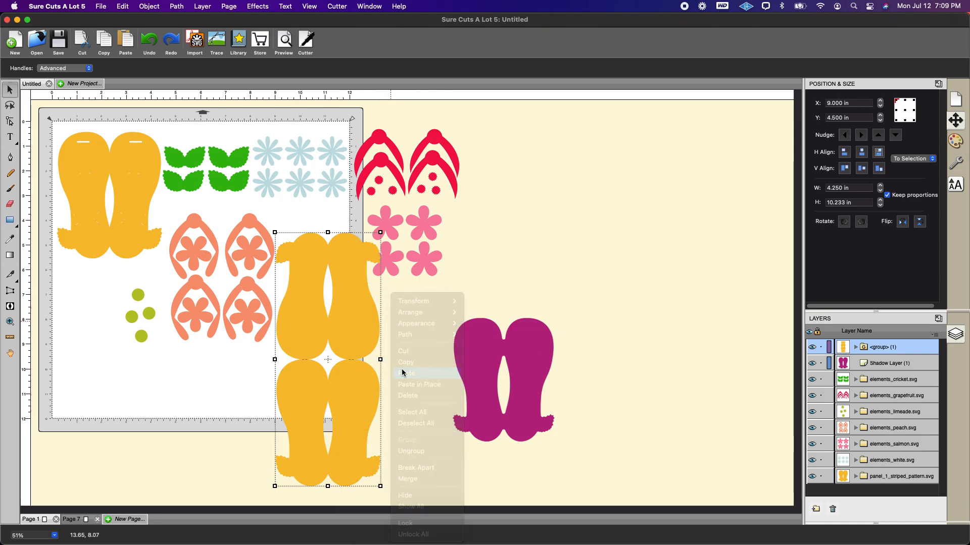
left_click_drag(383, 358, 740, 263)
left_click_drag(354, 325, 609, 263)
left_click_drag(609, 263, 609, 264)
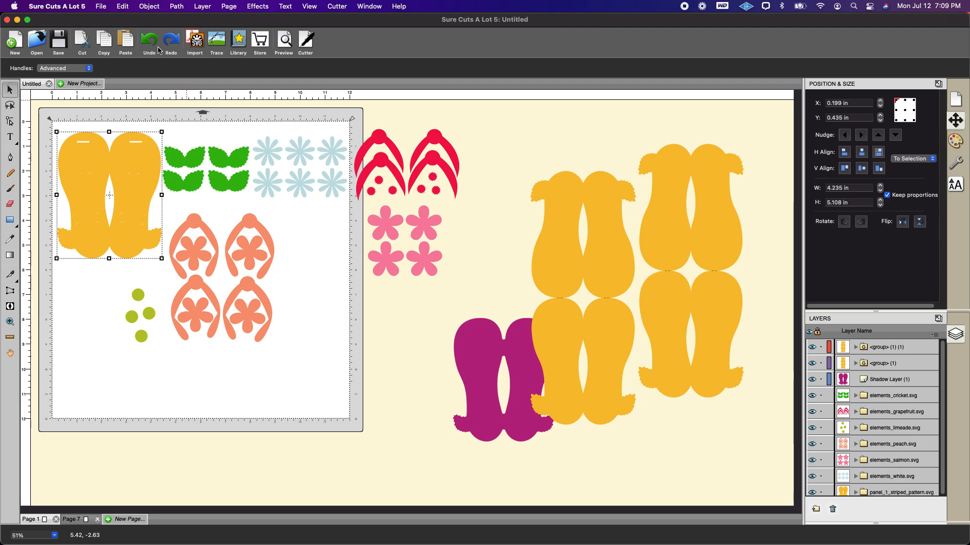
Move the striped-pattern panel down to about X 7.44 in, Y 9.00 in, clear of the other elements
left_click_drag(132, 158, 320, 379)
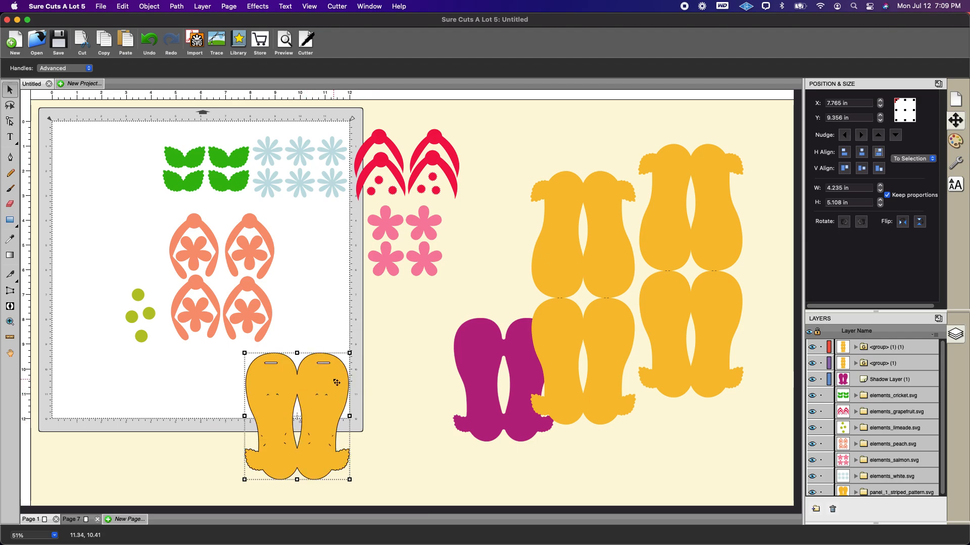
left_click_drag(339, 382, 331, 373)
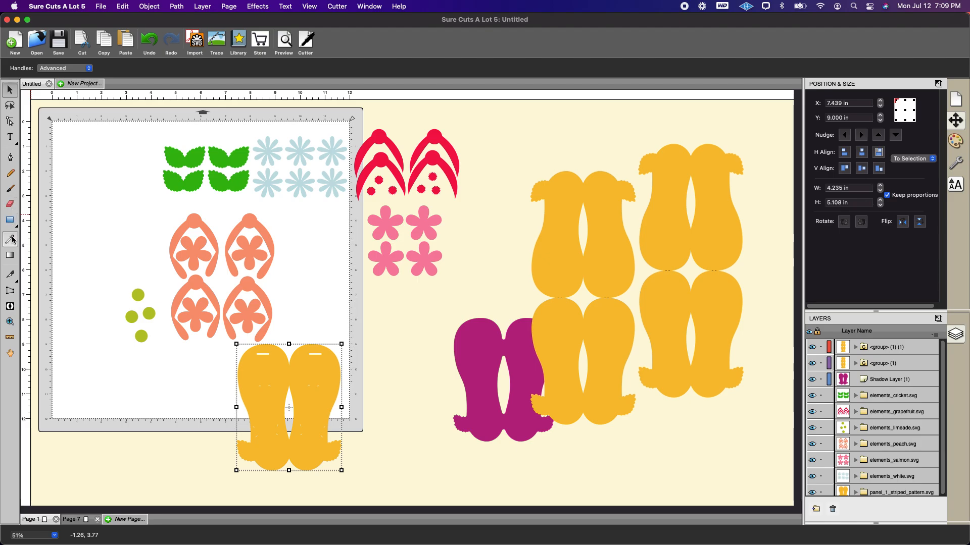
Delete the two handle slots from the yellow panel path inside the panel_1_striped_pattern.svg group
left_click(10, 322)
left_click_drag(224, 331, 404, 392)
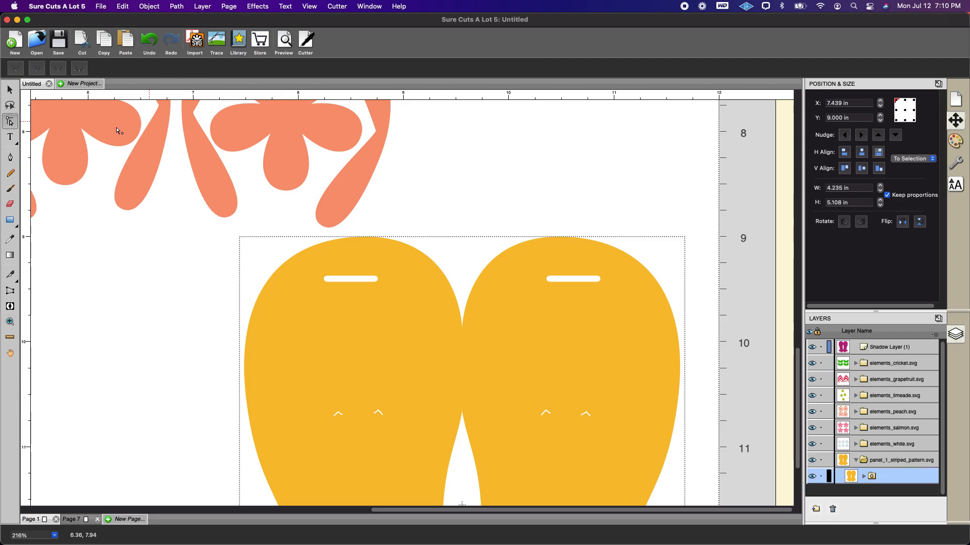
left_click(10, 90)
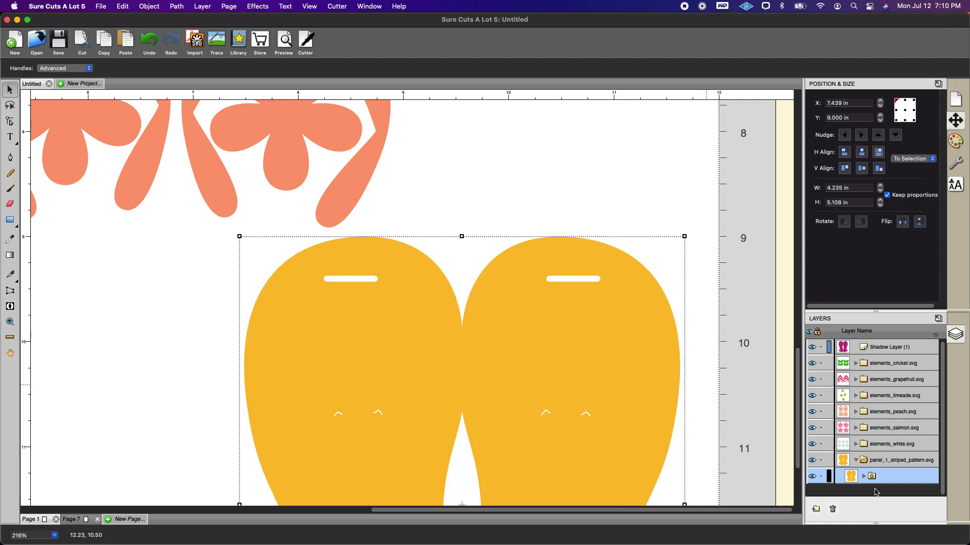
left_click(864, 476)
scroll(871, 474, "down", 3)
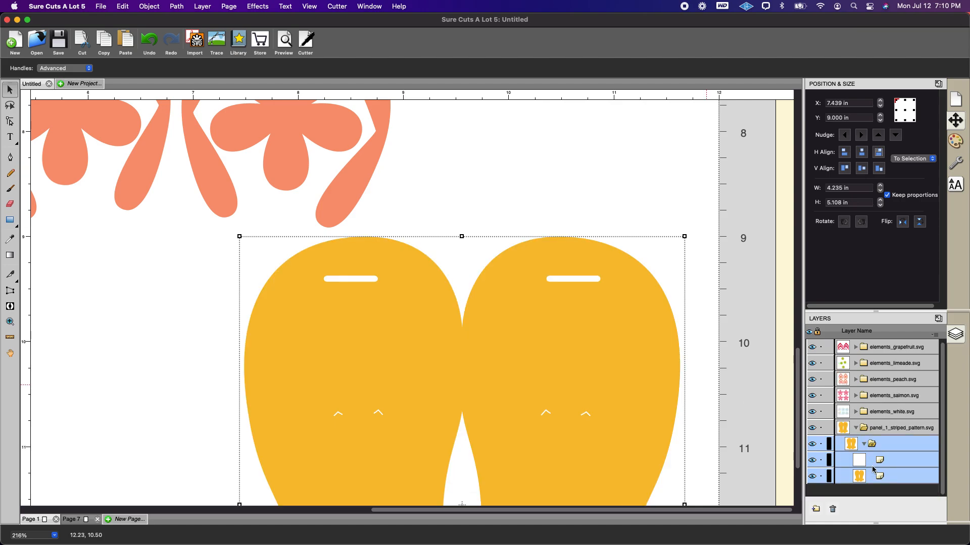
left_click(885, 479)
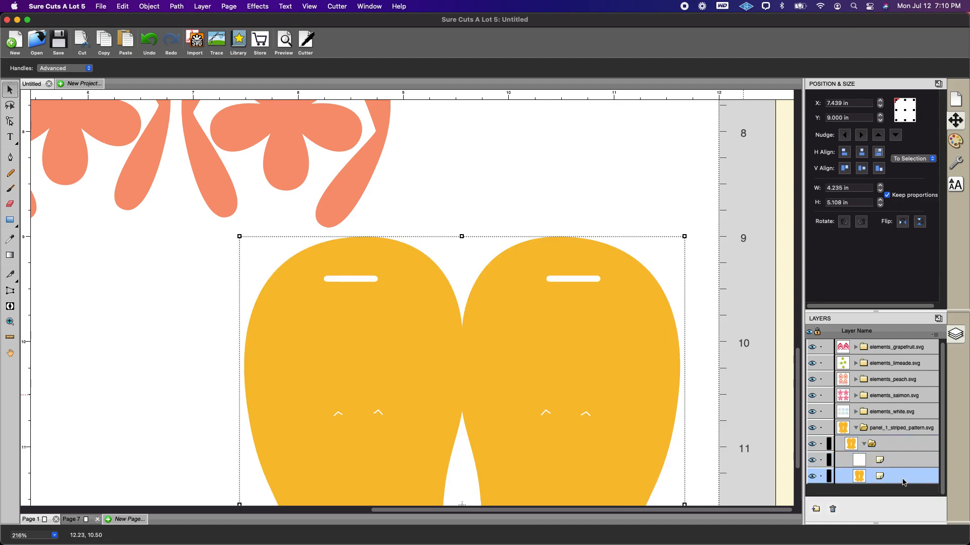
left_click(10, 122)
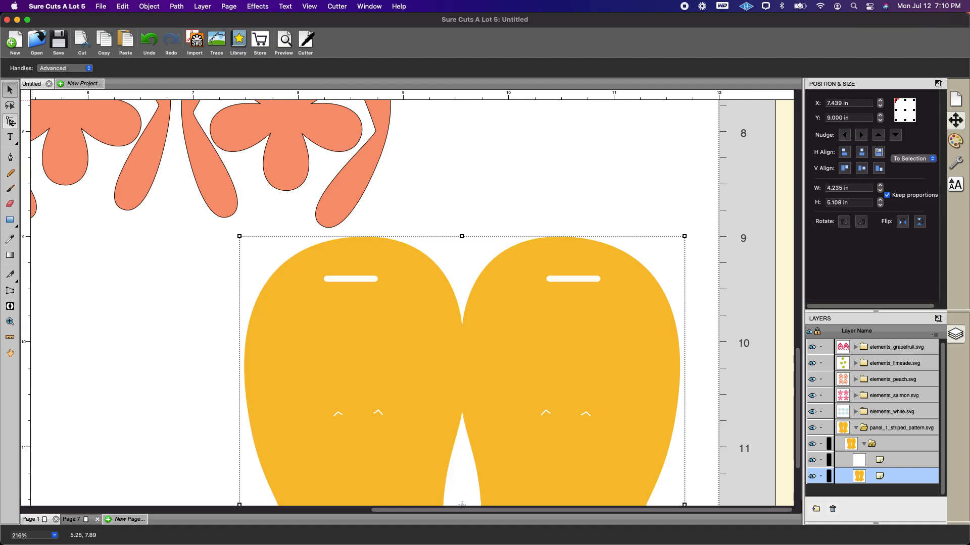
left_click(356, 284)
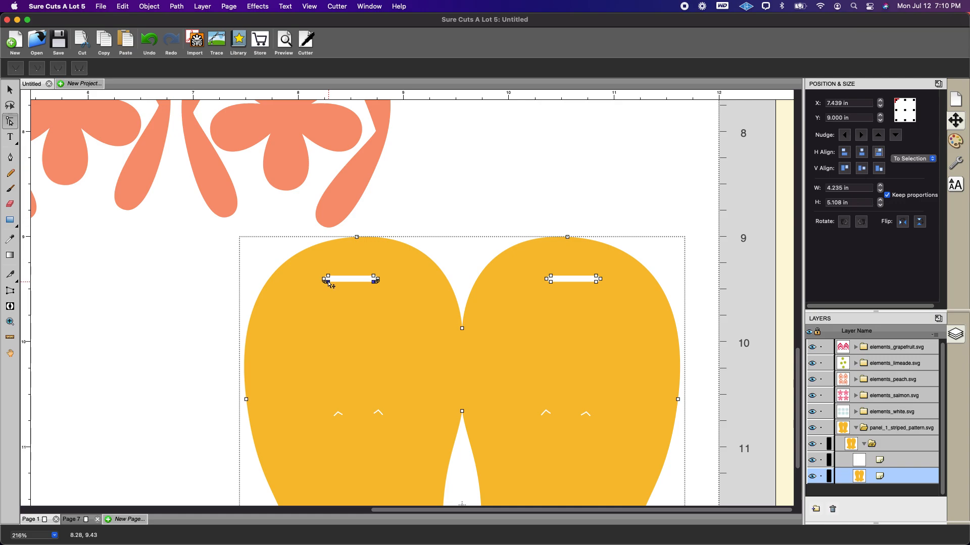
key("Delete")
key("Delete")
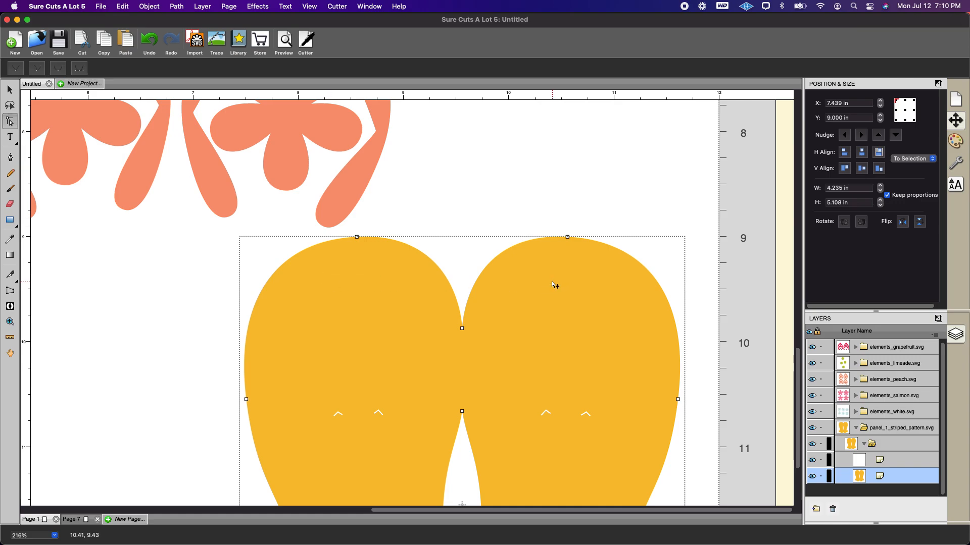
left_click(531, 187)
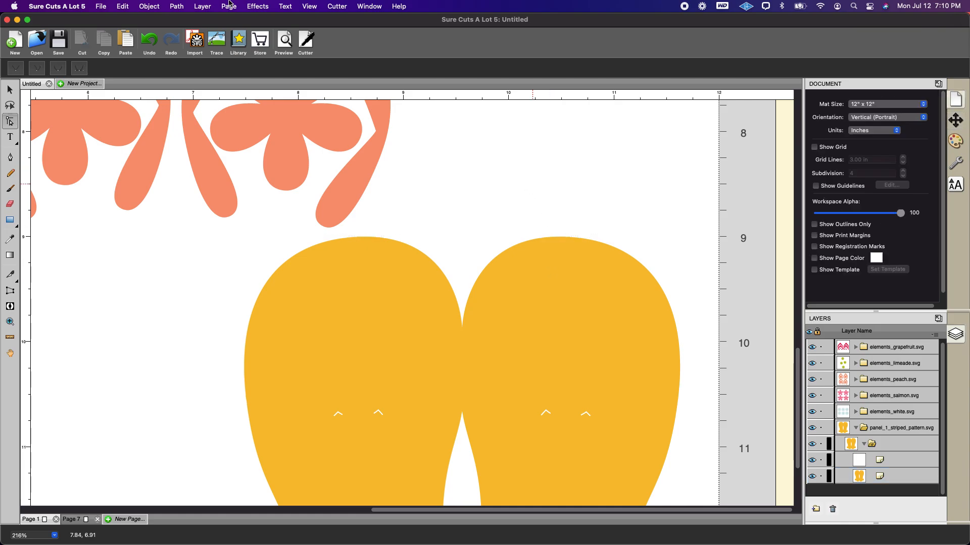
Duplicate the striped-pattern panel, placing the copy at about X -0.49 in, Y -0.75 in and the original at about X -1.42 in, Y 3.14 in
left_click(309, 7)
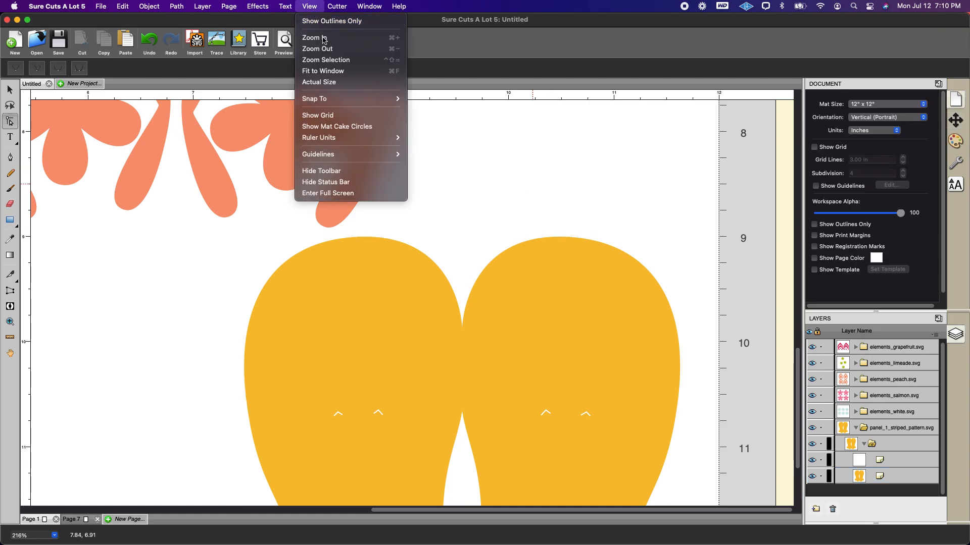
left_click(337, 71)
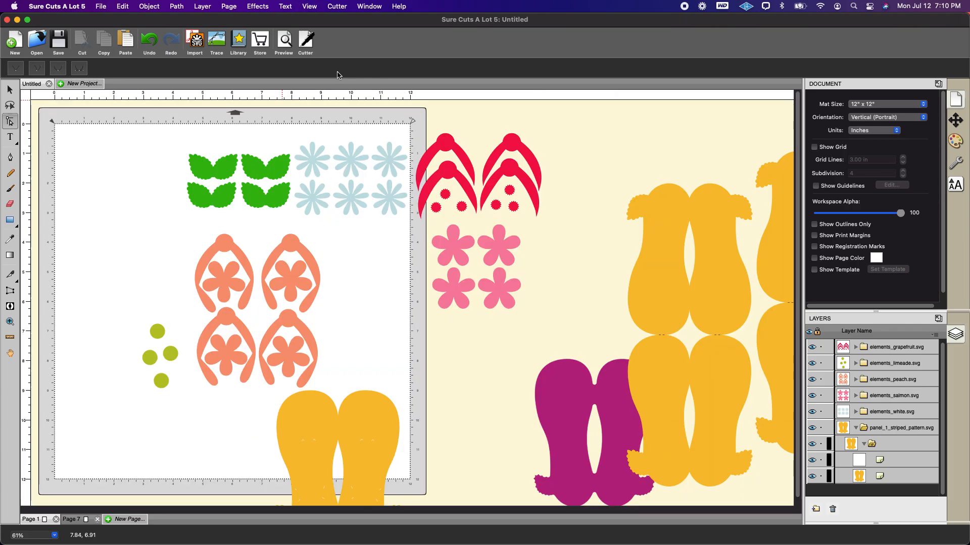
left_click(10, 89)
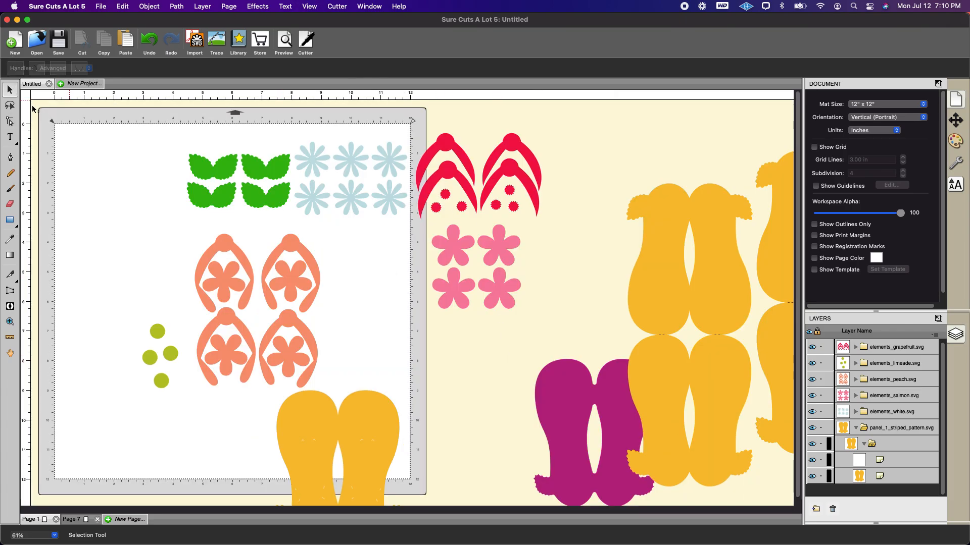
left_click_drag(377, 412, 456, 367)
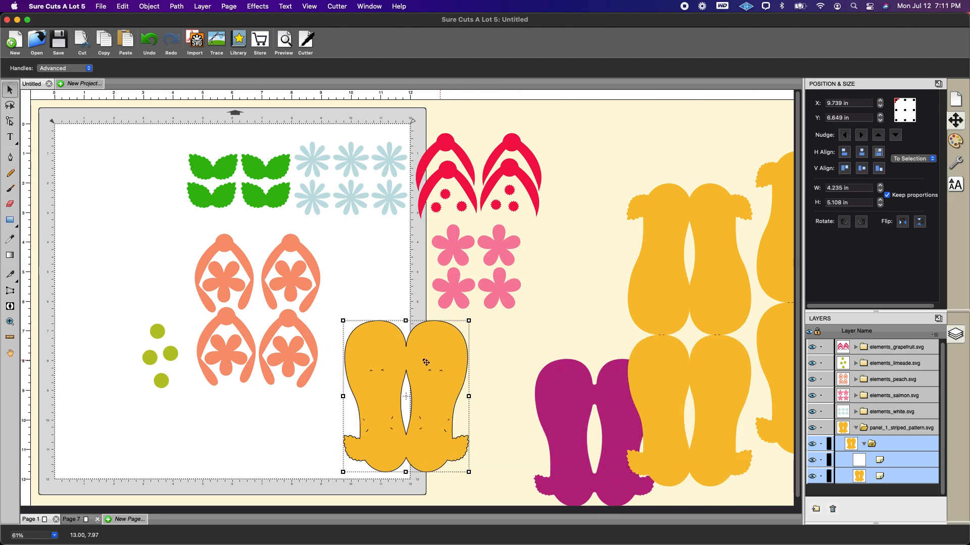
right_click(441, 379)
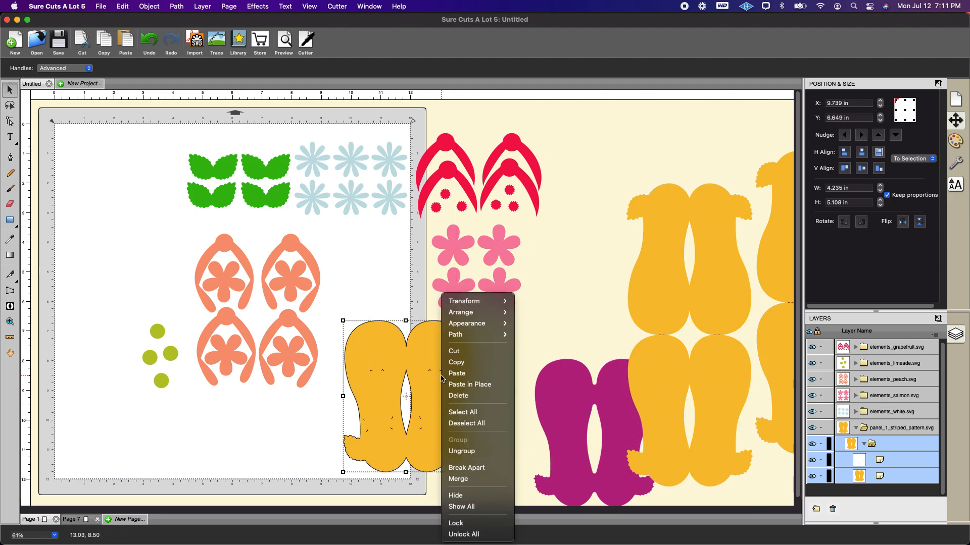
left_click(449, 362)
right_click(483, 370)
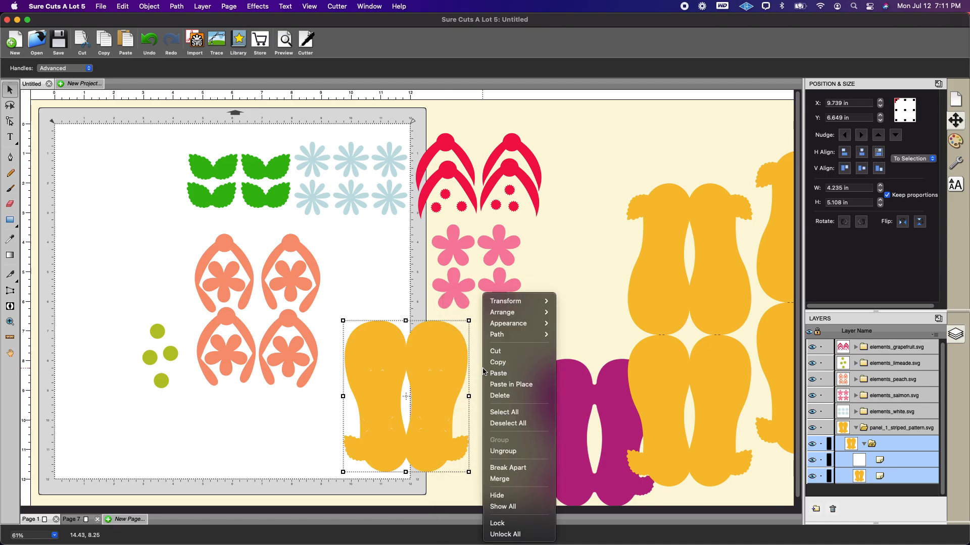
left_click(489, 378)
left_click_drag(454, 369, 154, 144)
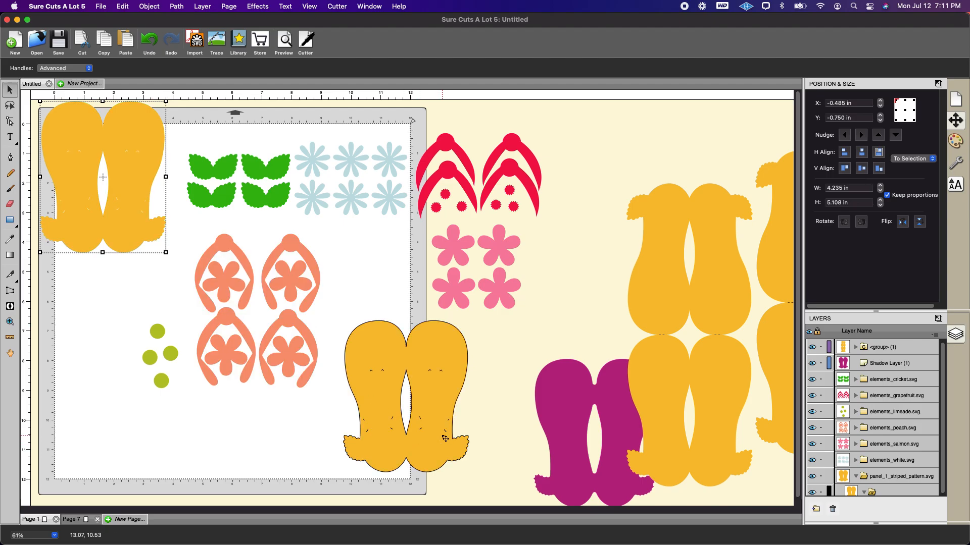
left_click_drag(444, 439, 110, 334)
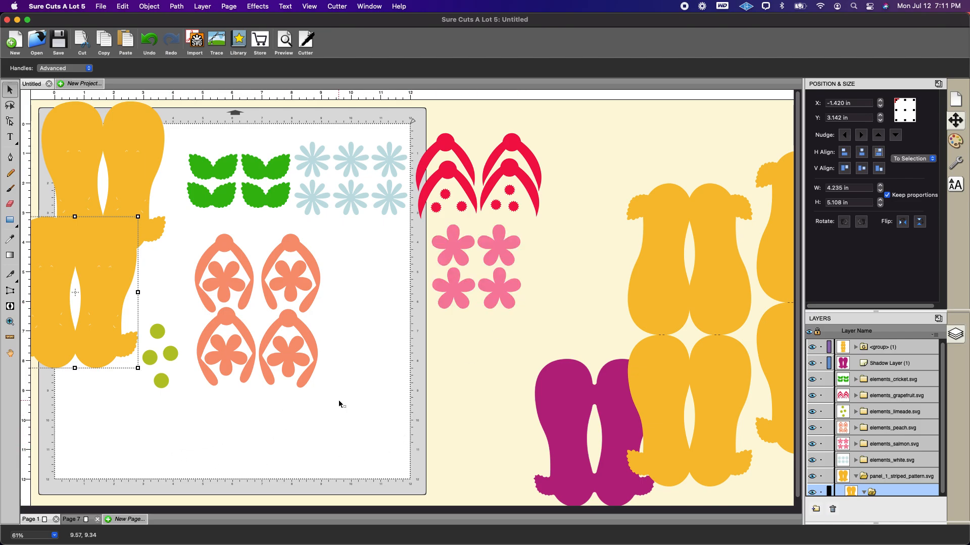
Move the purple shadow panel to about X 1.39 in, Y 7.22 in and place a duplicate at about X 6.24 in, Y 7.77 in
left_click_drag(554, 396, 126, 371)
right_click(122, 367)
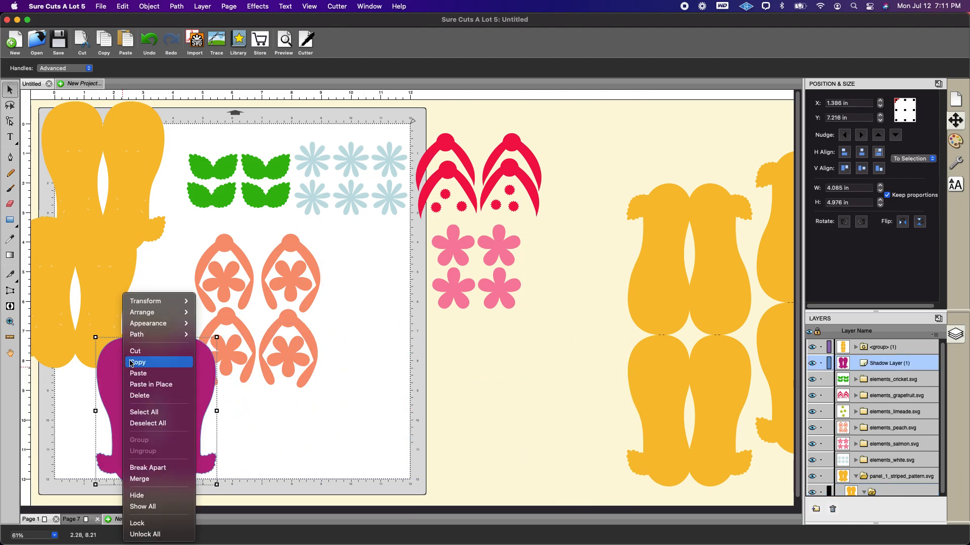
left_click(133, 363)
right_click(280, 414)
left_click(295, 377)
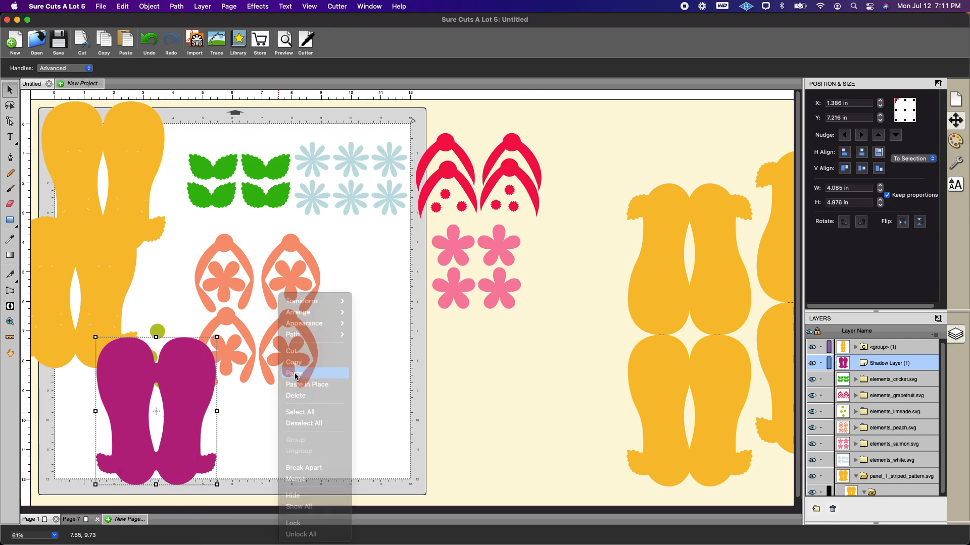
left_click_drag(208, 407, 345, 416)
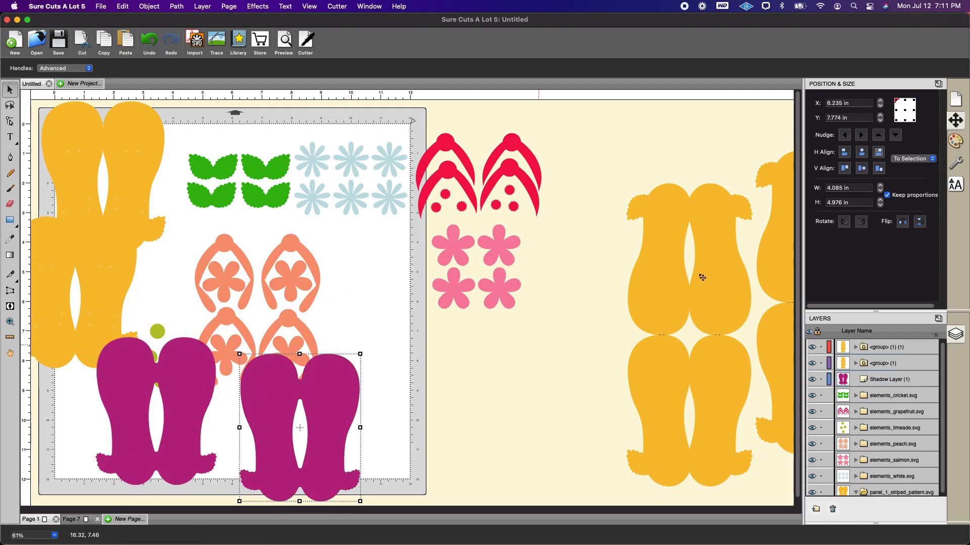
Move the two joined yellow panel groups up and closer to the tote elements
left_click_drag(738, 255, 684, 195)
left_click_drag(781, 229, 735, 196)
left_click_drag(657, 212, 618, 212)
left_click_drag(740, 217, 707, 217)
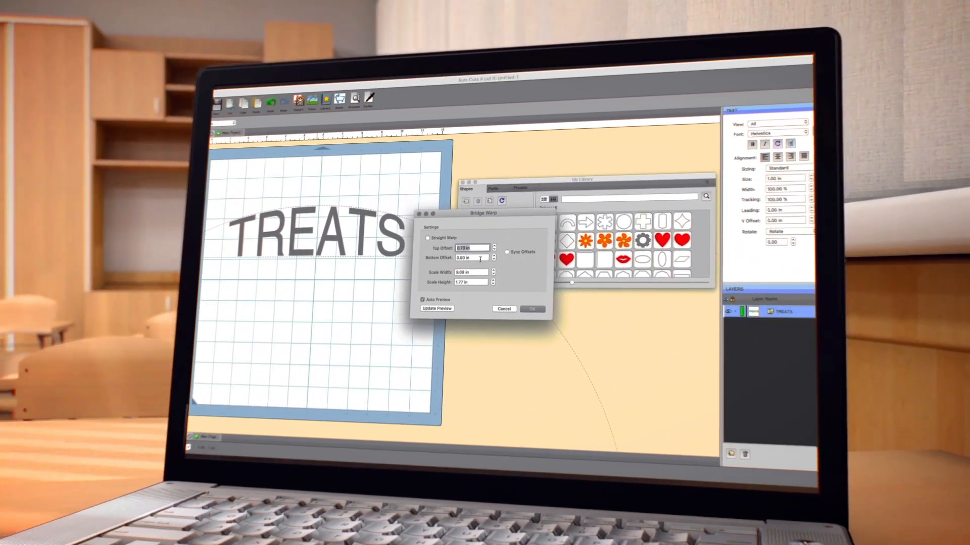
left_click(494, 256)
left_click(493, 250)
left_click(494, 250)
left_click(494, 250)
left_click(494, 250)
left_click(494, 250)
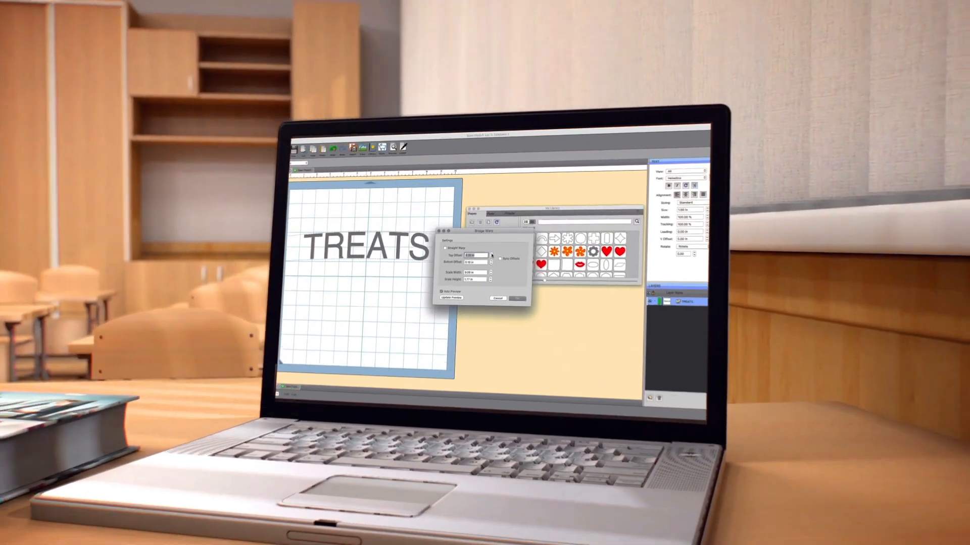